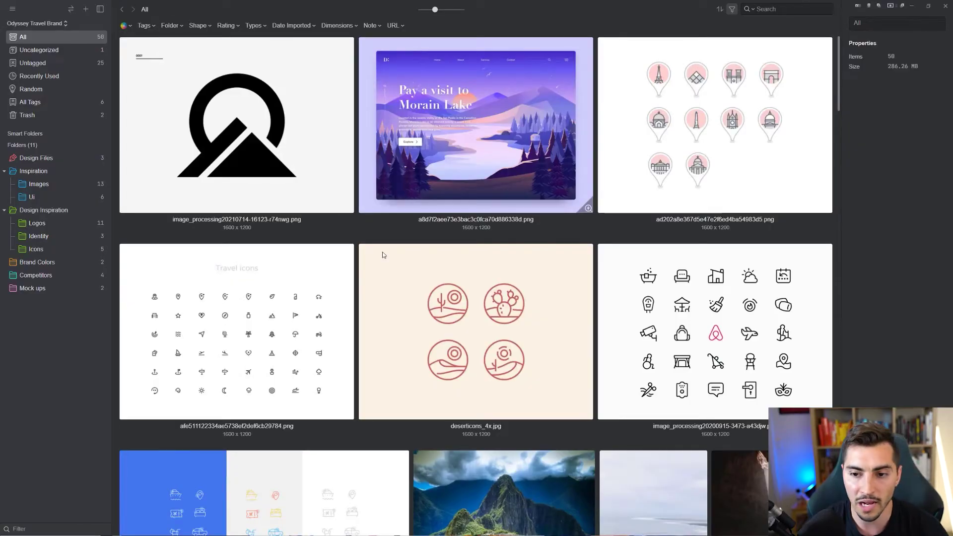
# Step: Browse all items of the Odyssey Travel Brand library and return to the start of the collection
pyautogui.scroll(-15, 511, 244)
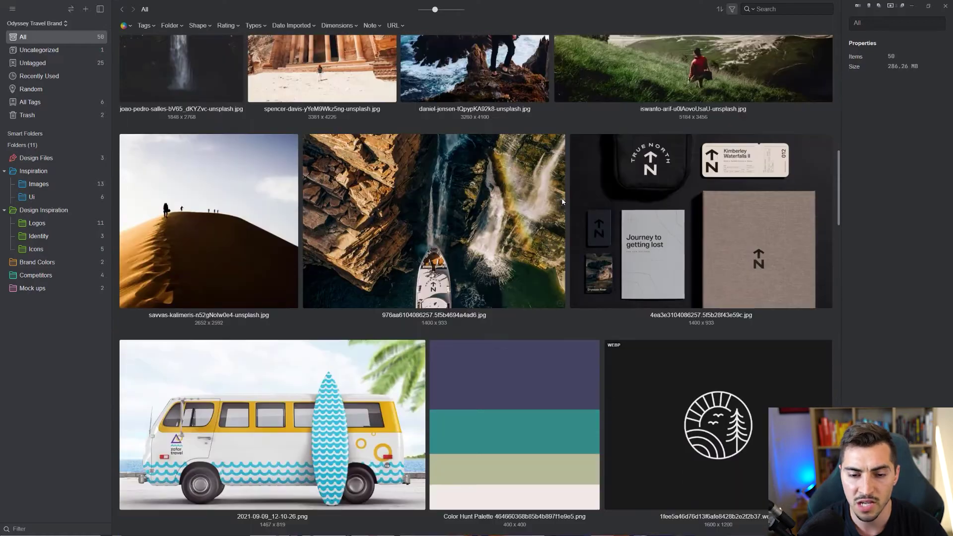
pyautogui.scroll(-12, 536, 167)
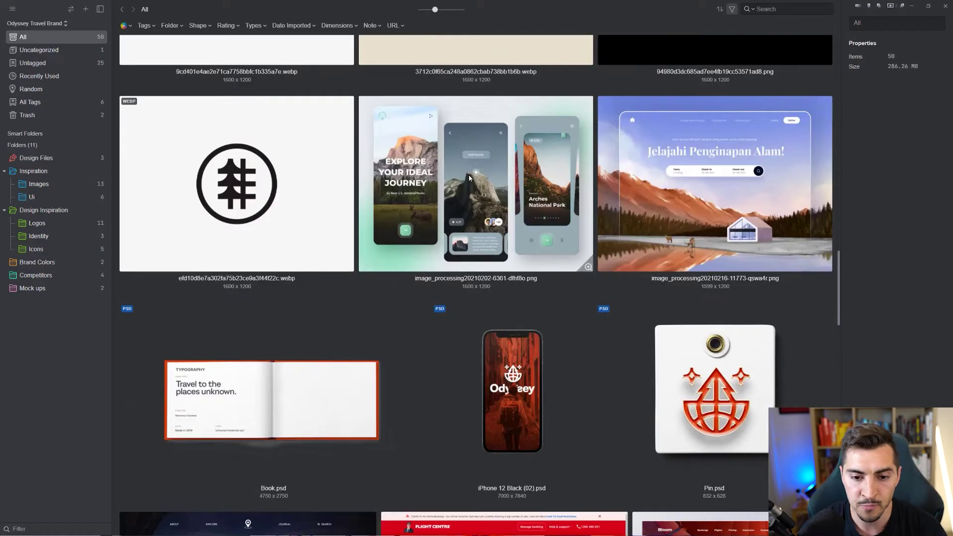
pyautogui.scroll(-12, 469, 178)
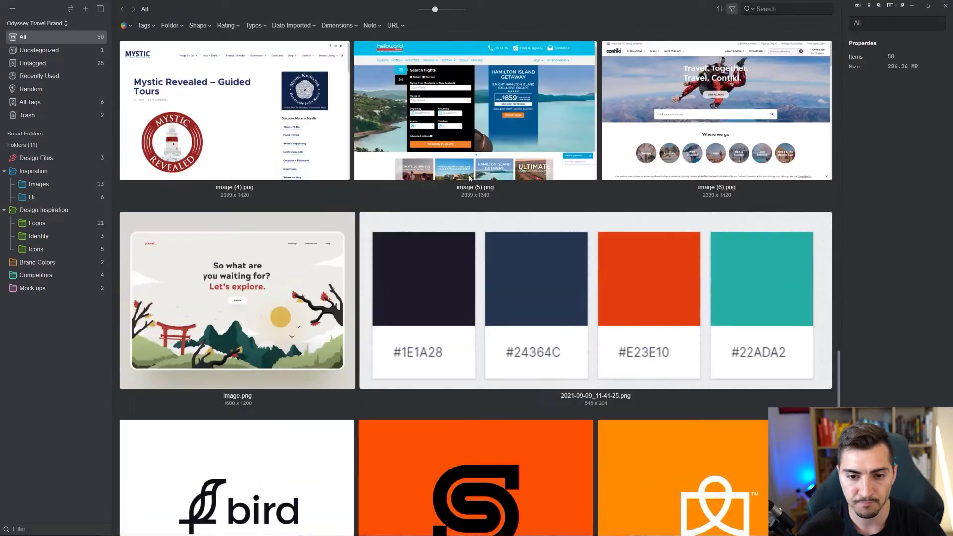
pyautogui.scroll(-10, 469, 179)
pyautogui.scroll(2, 332, 252)
pyautogui.scroll(10, 333, 253)
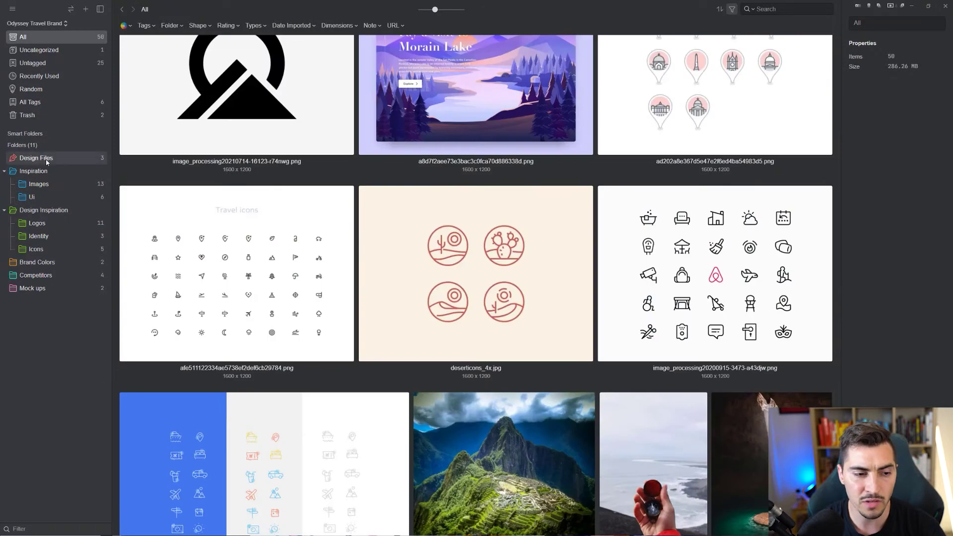
# Step: View the Design Files folder, the Inspiration folder and its Images subfolder
pyautogui.click(75, 158)
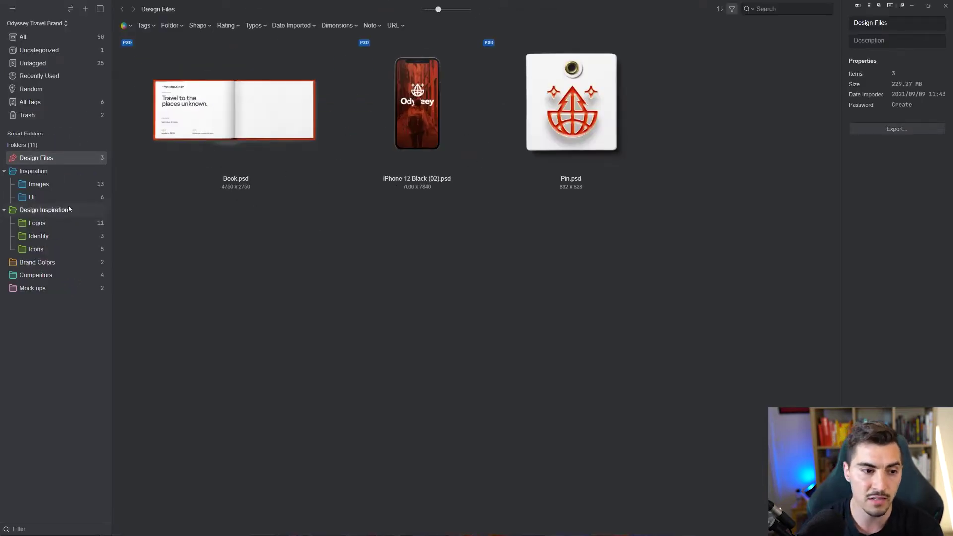
pyautogui.click(52, 171)
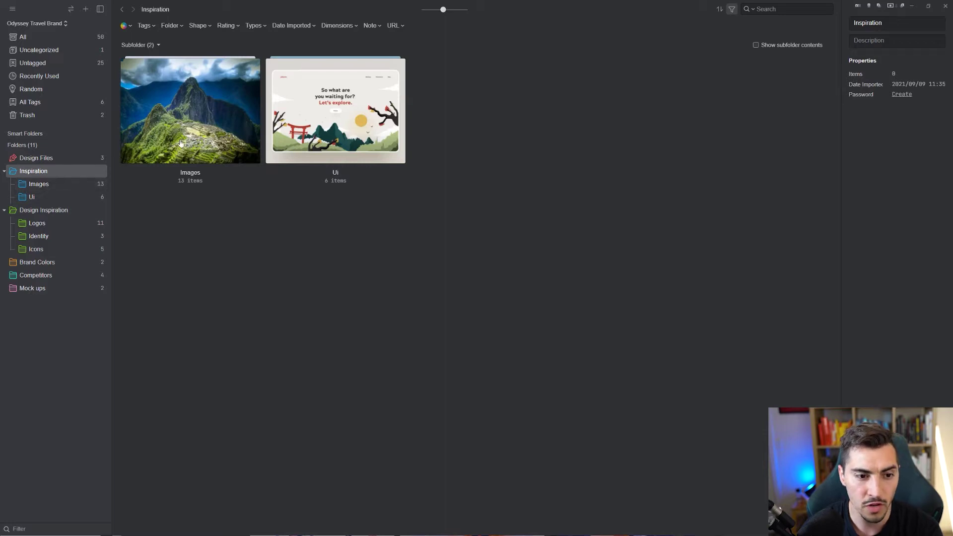
pyautogui.click(48, 183)
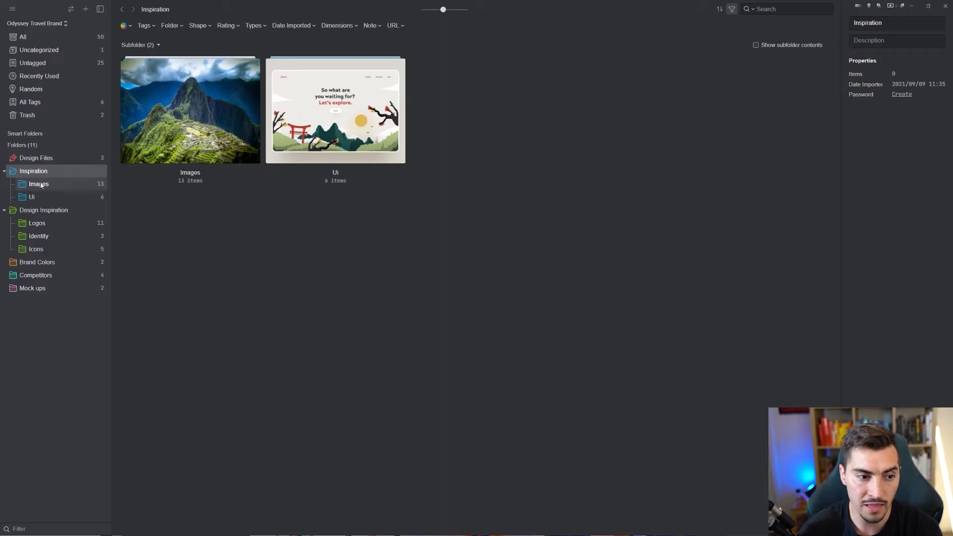
# Step: Select the coastal village photo, enlarge the thumbnails and look through the travel photos in the Images folder
pyautogui.click(322, 170)
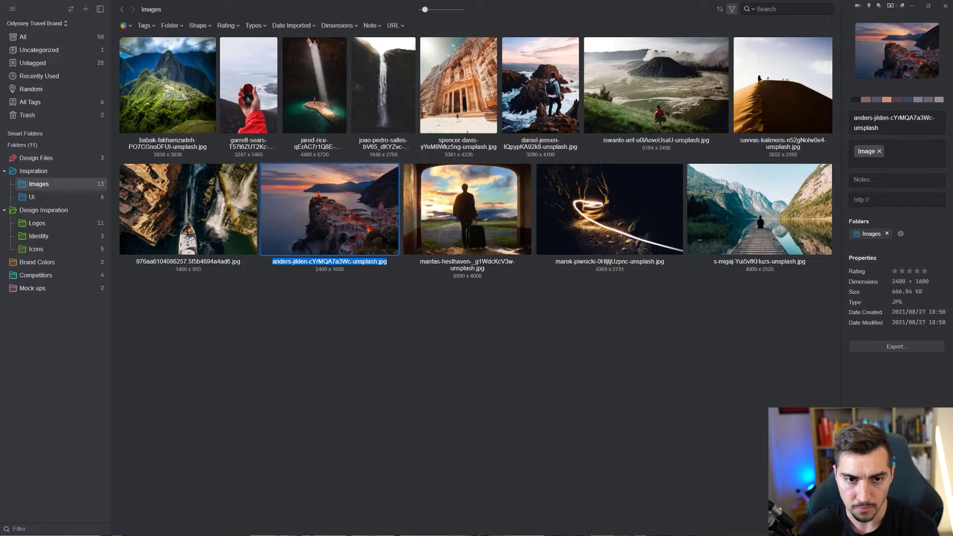
pyautogui.moveTo(436, 10); pyautogui.dragTo(442, 10)
pyautogui.scroll(15, 556, 198)
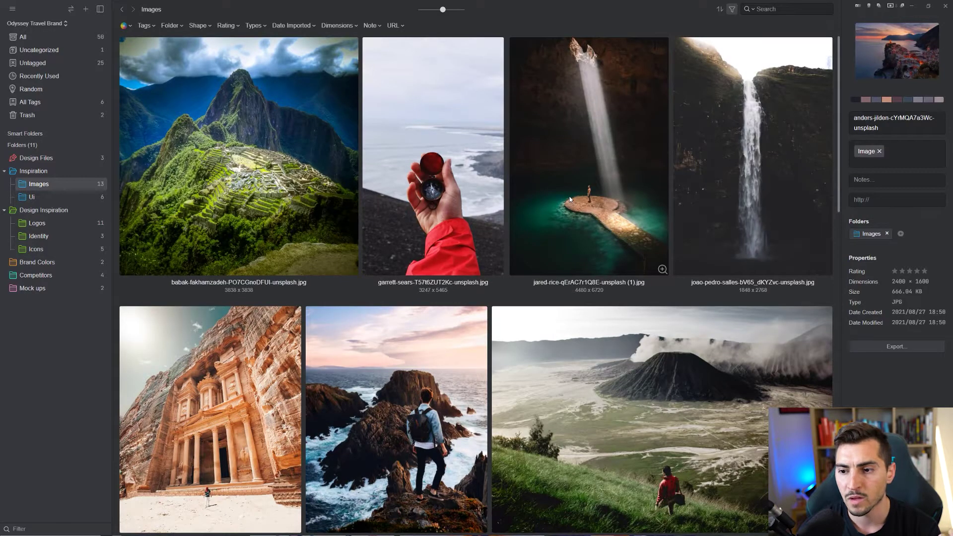
pyautogui.scroll(-5, 568, 196)
pyautogui.scroll(-10, 568, 196)
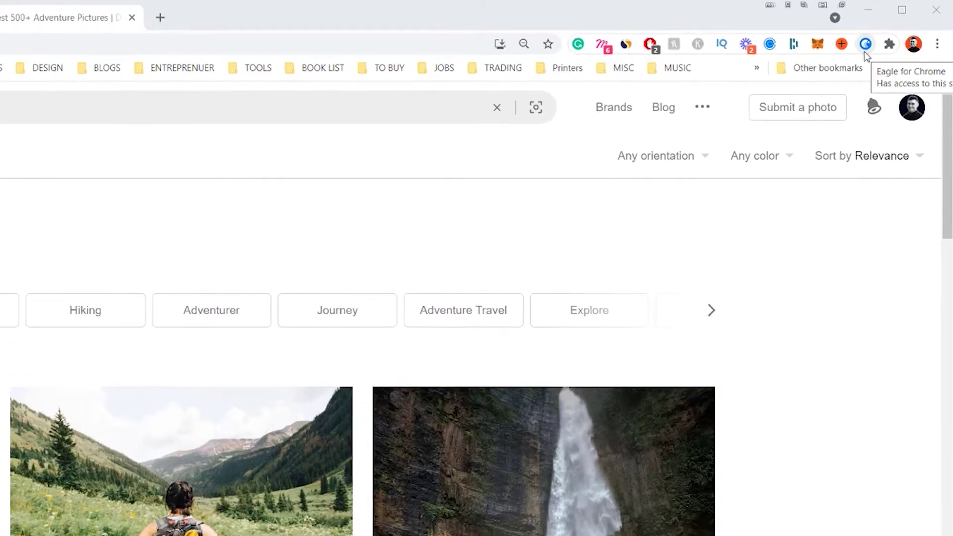
# Step: Switch to the Unsplash adventure results in Chrome and check the Eagle extension's saving options
pyautogui.click(866, 50)
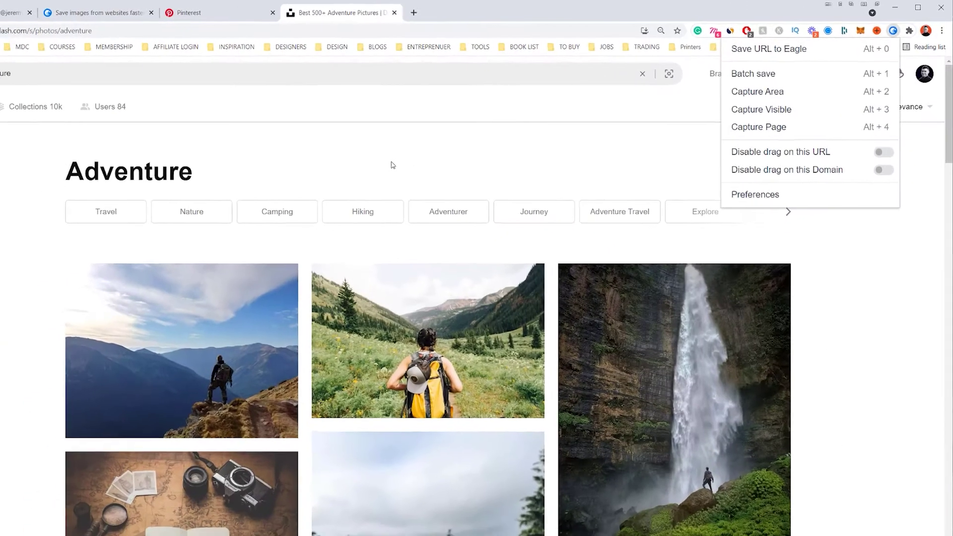
pyautogui.click(463, 172)
# Step: Save the Unsplash photo of the notebook, camera and map to Eagle
pyautogui.scroll(-5, 464, 172)
pyautogui.scroll(-1, 463, 171)
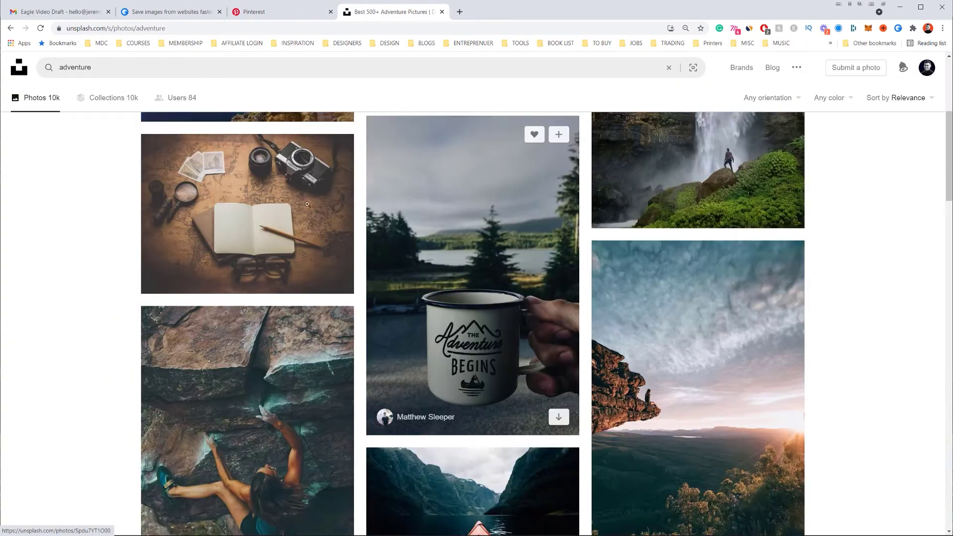
pyautogui.rightClick(266, 224)
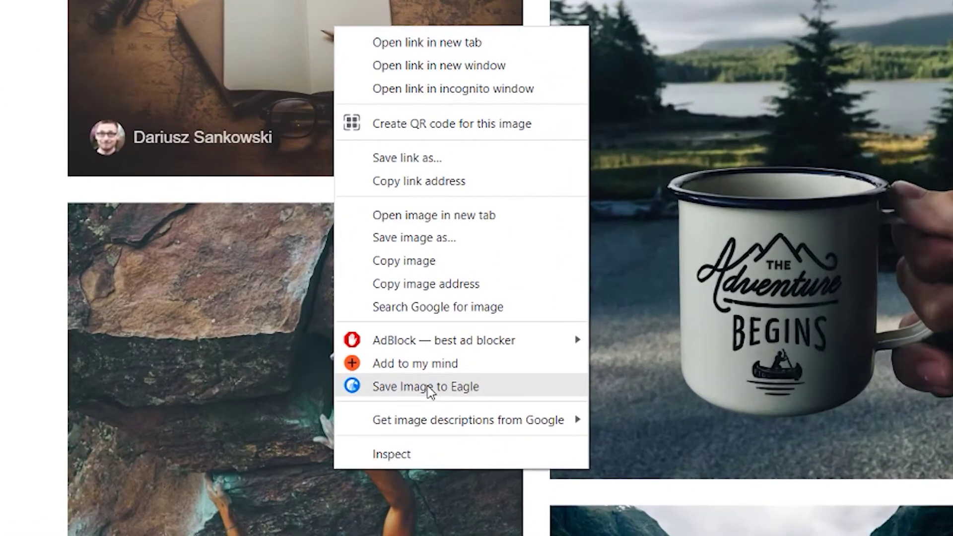
pyautogui.click(427, 388)
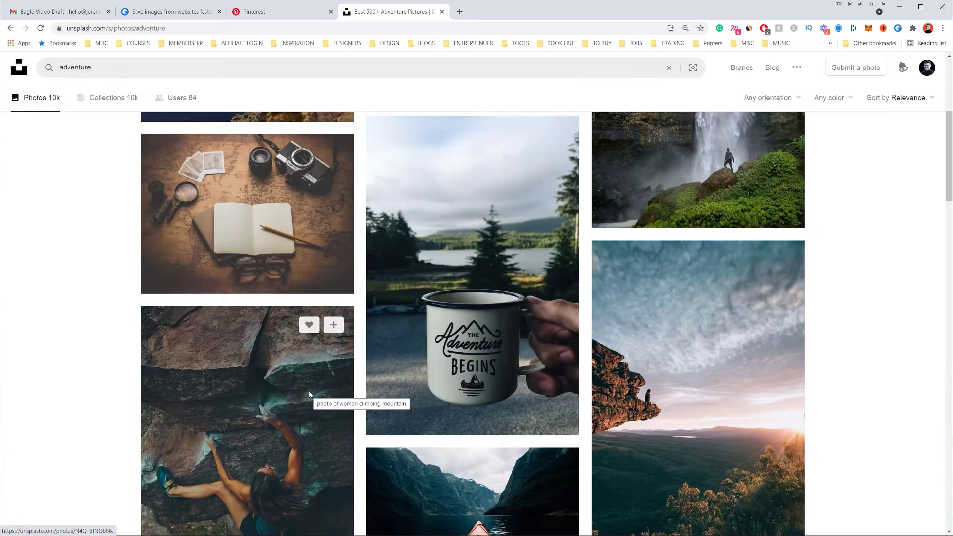
# Step: Switch to Eagle and preview the newly saved notebook and camera photo at full size
pyautogui.click(117, 535)
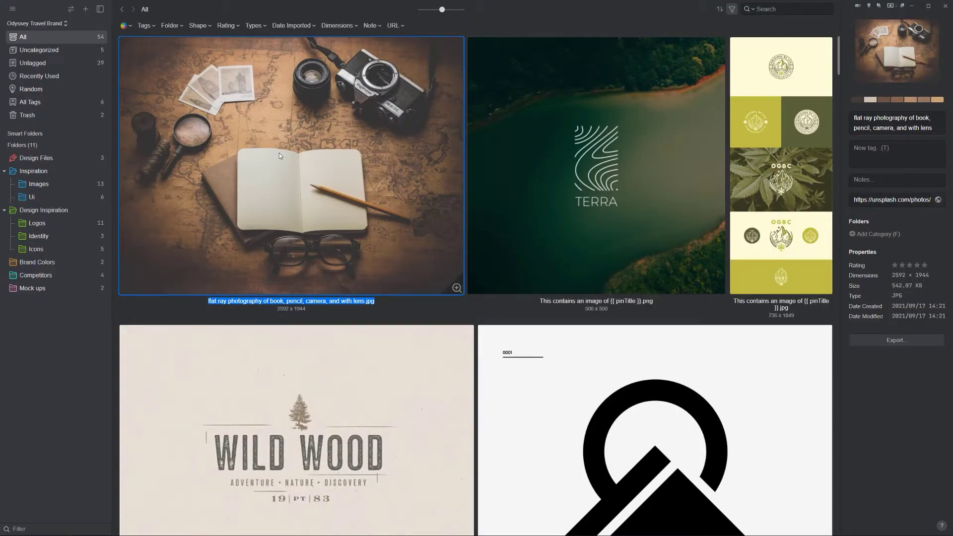
pyautogui.doubleClick(300, 133)
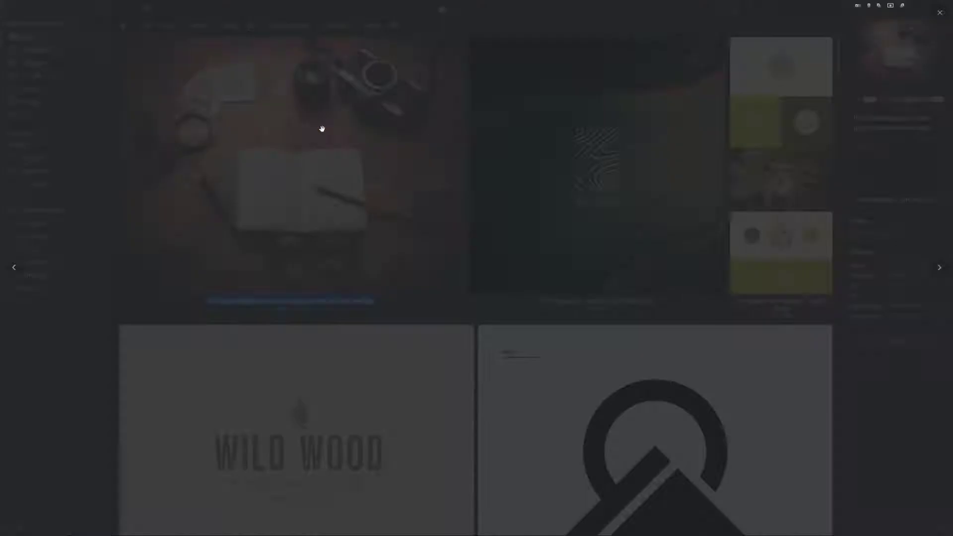
pyautogui.press('Escape')
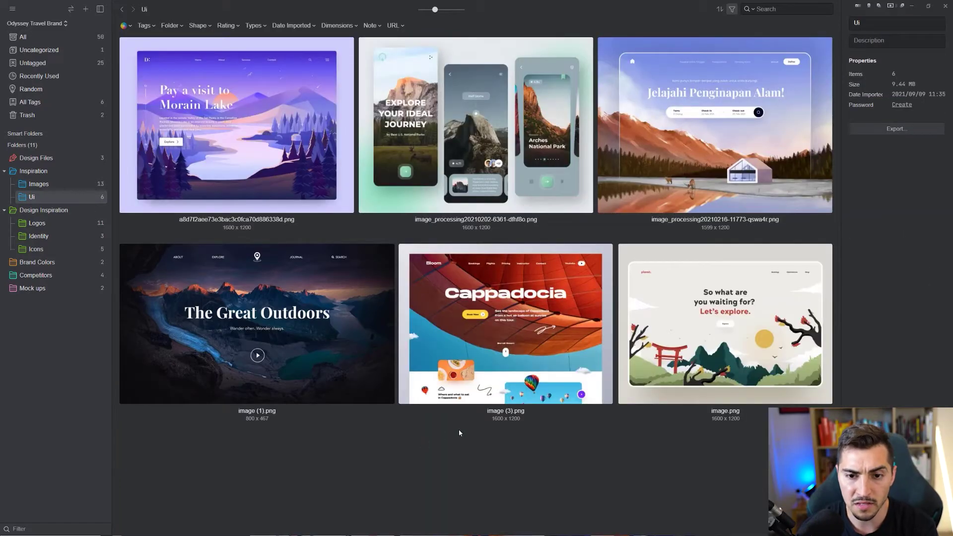
# Step: Check the "Jelajahi Penginapan Alam!" web design in the Ui folder and open the Logos folder under Design Inspiration
pyautogui.click(749, 128)
pyautogui.click(610, 433)
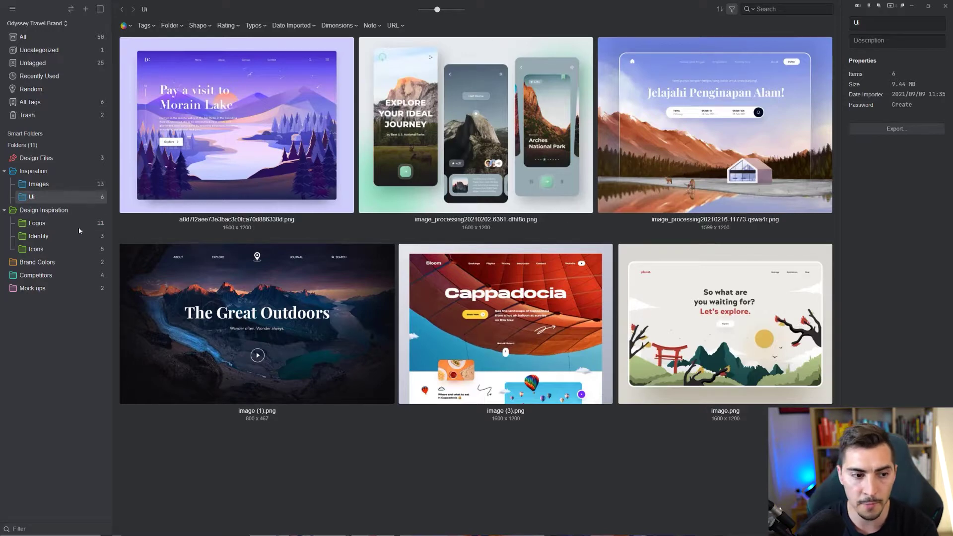
pyautogui.click(64, 211)
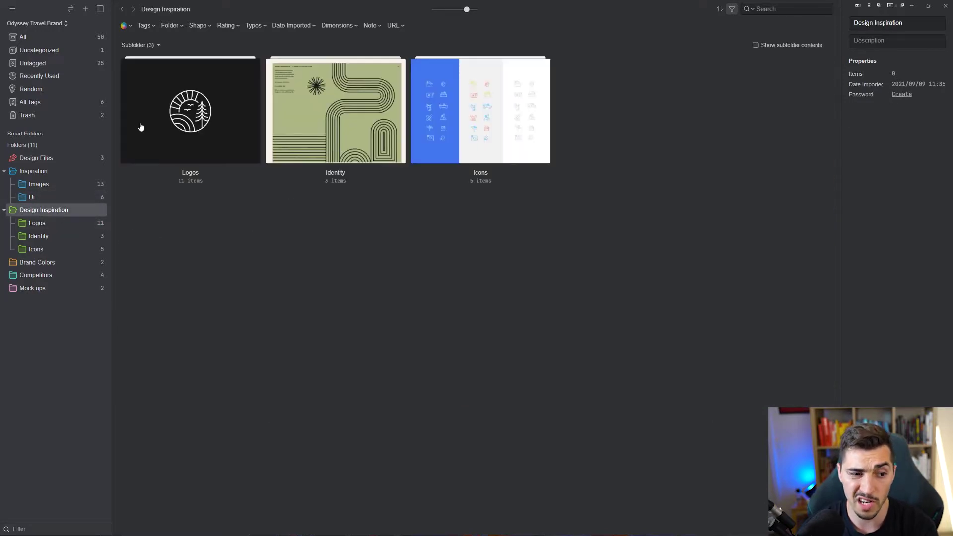
pyautogui.click(37, 225)
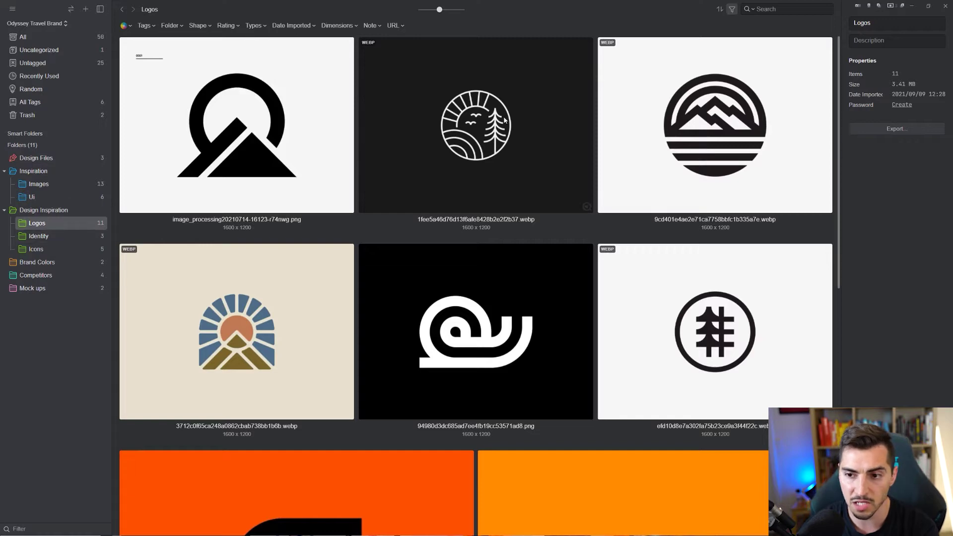
# Step: Check the Logos folder's options for adding it to another library and look through the remaining logos
pyautogui.rightClick(54, 224)
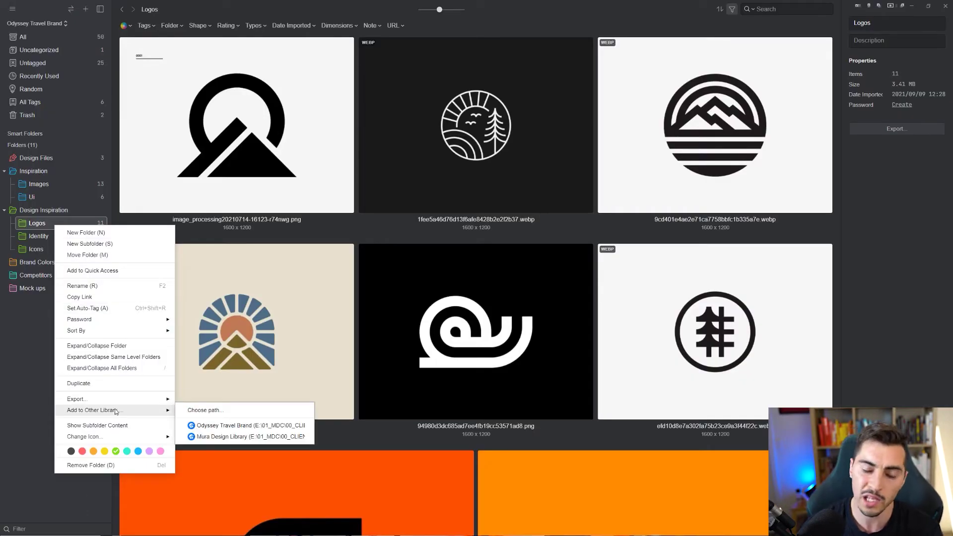
pyautogui.click(17, 336)
pyautogui.scroll(-8, 487, 228)
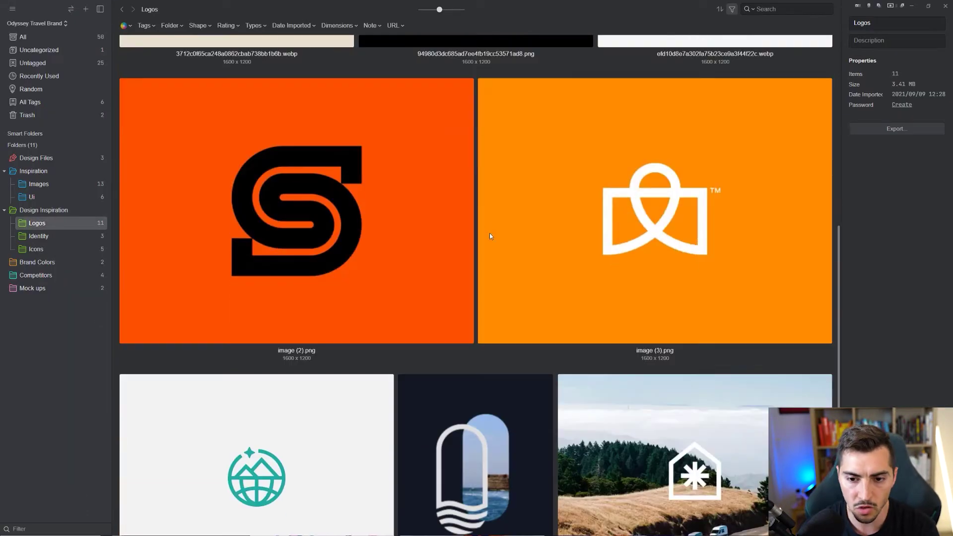
# Step: Look through the Identity, Icons, Brand Colors and Competitors folders
pyautogui.click(60, 236)
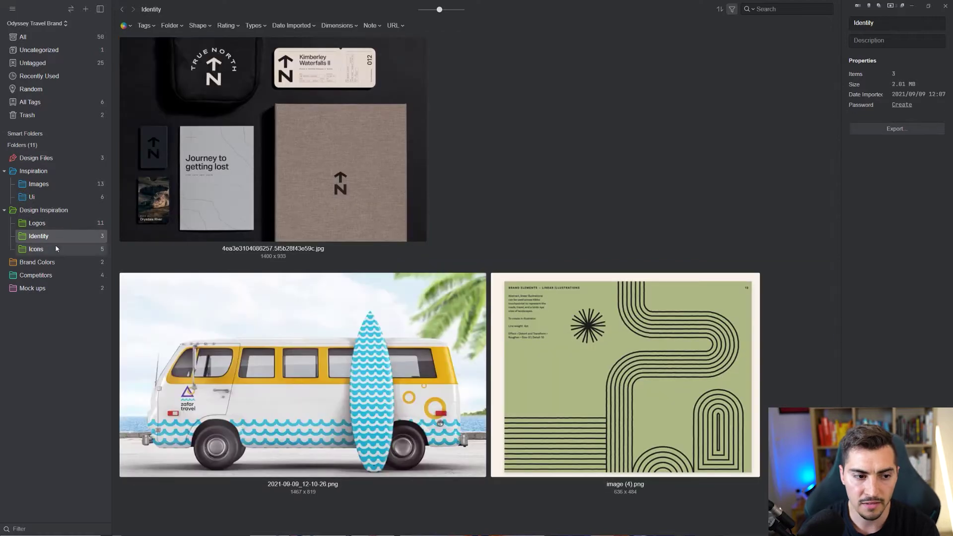
pyautogui.click(56, 249)
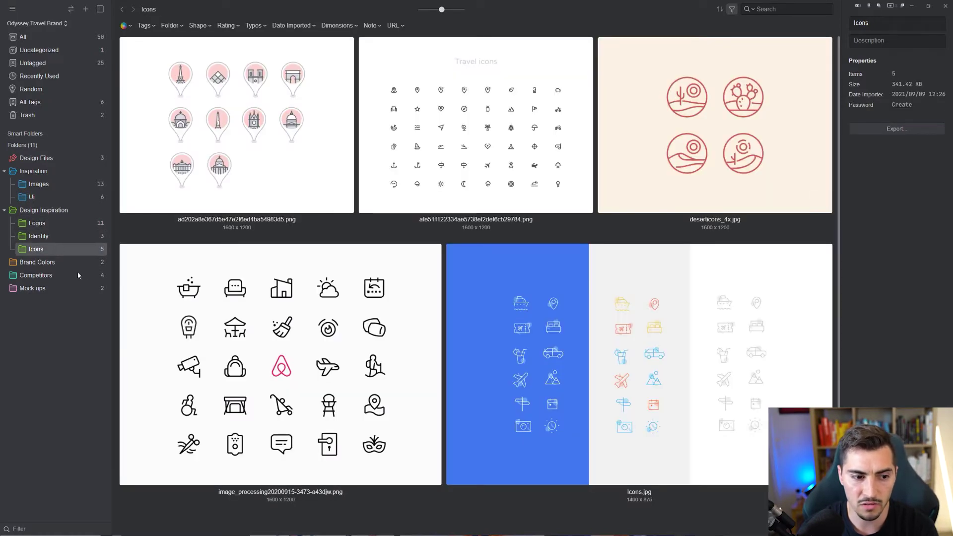
pyautogui.click(74, 264)
pyautogui.click(74, 275)
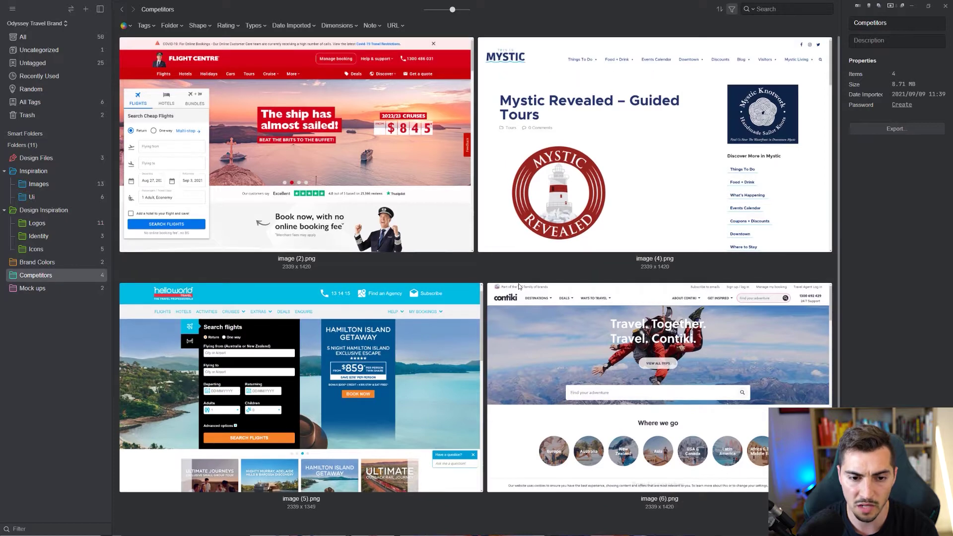
# Step: Preview the competitor website screenshots one after another at full size, from Flight Centre to Contiki
pyautogui.click(350, 134)
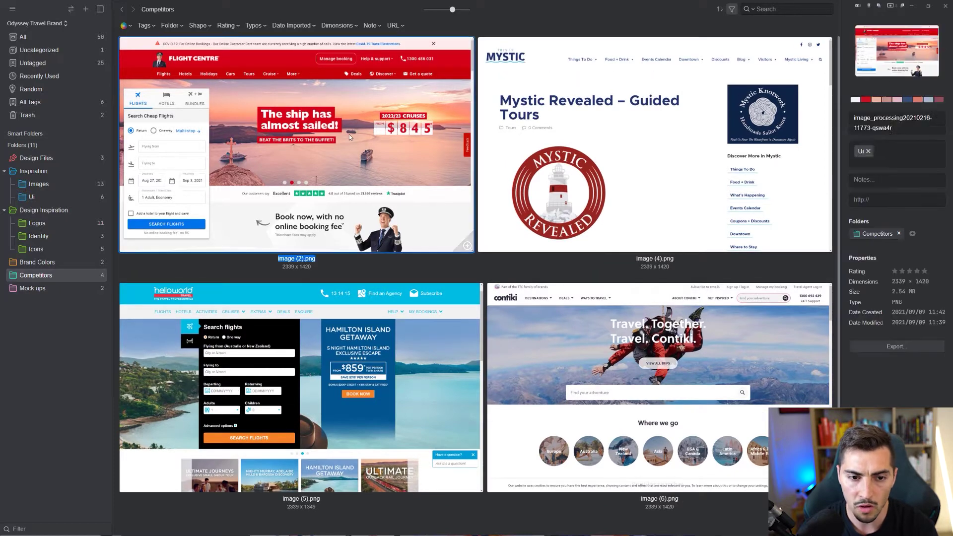
pyautogui.press('space')
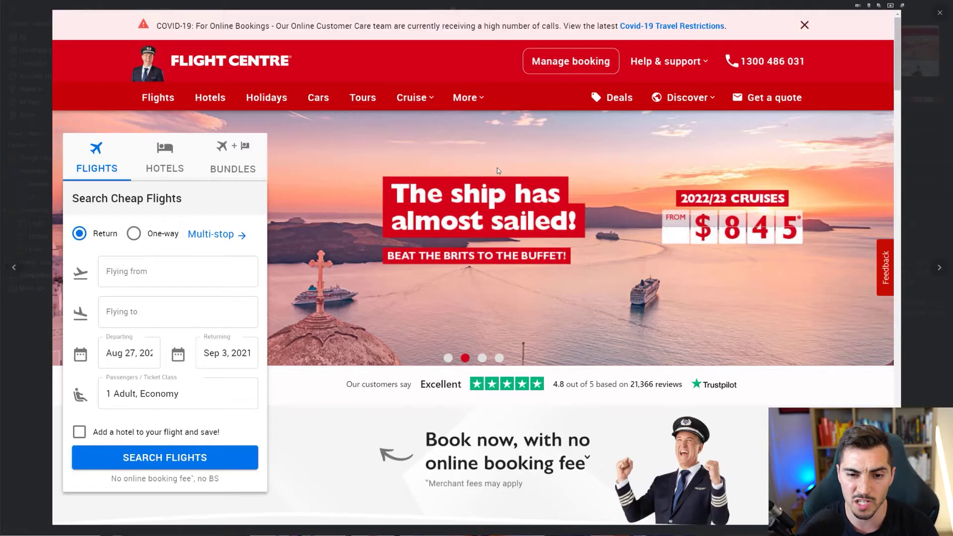
pyautogui.press('Right')
pyautogui.press('Right')
pyautogui.press('Right')
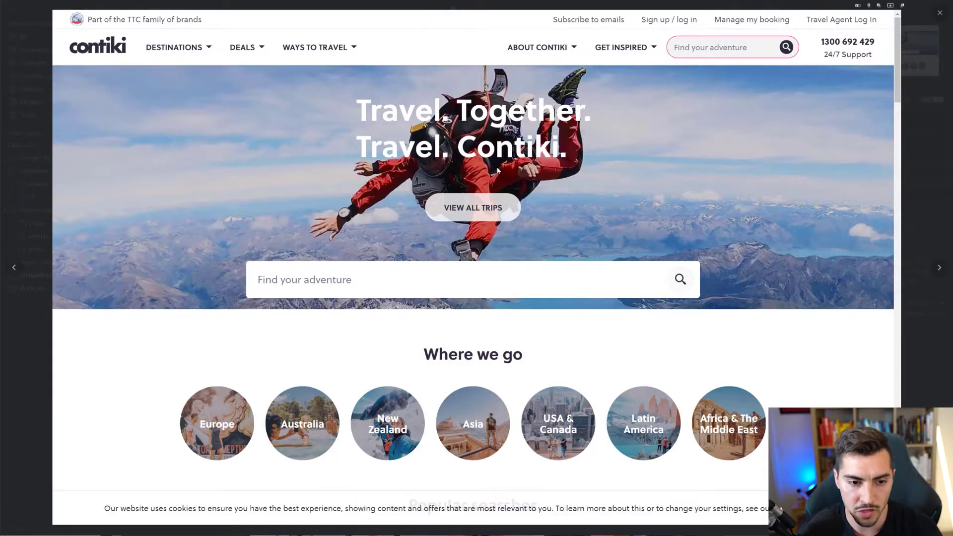
pyautogui.press('space')
# Step: Open the Mock ups folder and preview the pin and iPhone mockups at full size
pyautogui.click(59, 289)
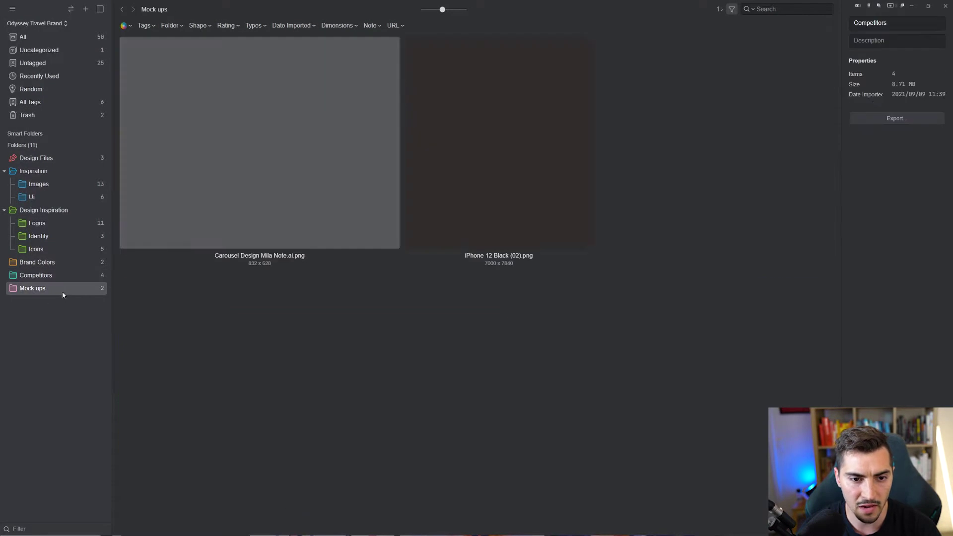
pyautogui.press('space')
pyautogui.press('Right')
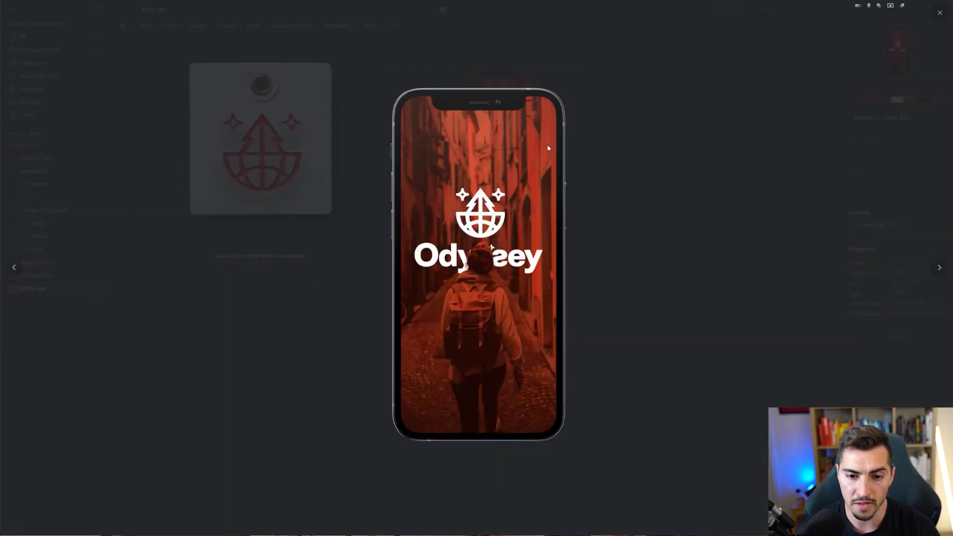
pyautogui.press('space')
# Step: Switch to Odyssey Brand Design.ai in Illustrator and collapse and rearrange the floating panels to free the artboard
pyautogui.click(243, 532)
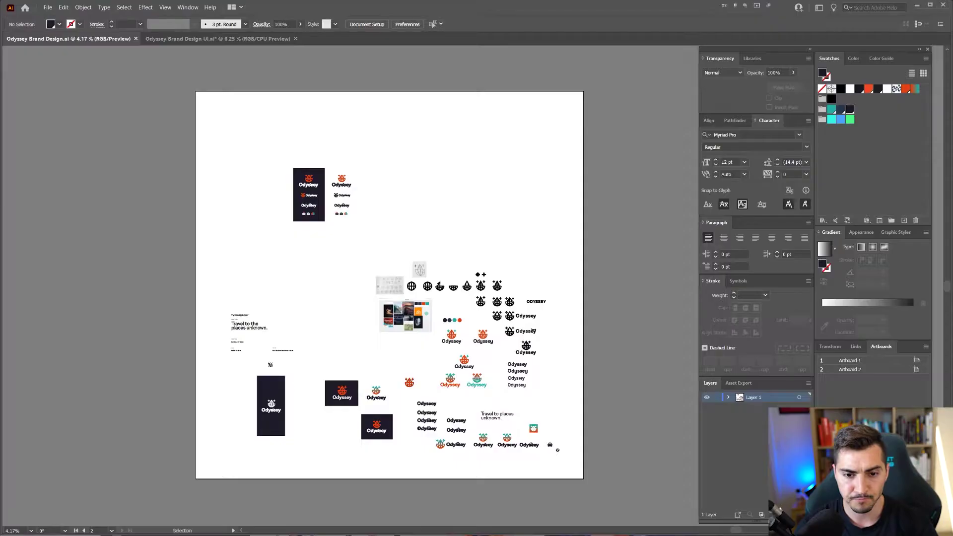
pyautogui.keyDown('alt'); pyautogui.scroll(2, 445, 174); pyautogui.keyUp('alt')
pyautogui.click(810, 50)
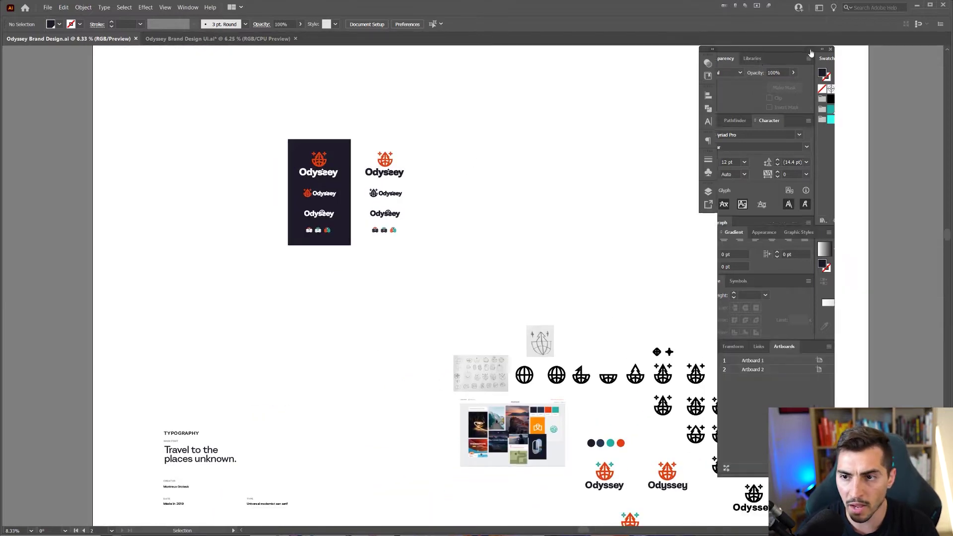
pyautogui.moveTo(864, 62); pyautogui.dragTo(877, 175)
pyautogui.doubleClick(863, 351)
pyautogui.moveTo(862, 235); pyautogui.dragTo(863, 213)
# Step: Hide all panels and examine the mood board, logo sketches and Odyssey logo variations on the artboard up close
pyautogui.keyDown('alt'); pyautogui.scroll(2, 506, 216); pyautogui.keyUp('alt')
pyautogui.moveTo(427, 189); pyautogui.dragTo(505, 157)
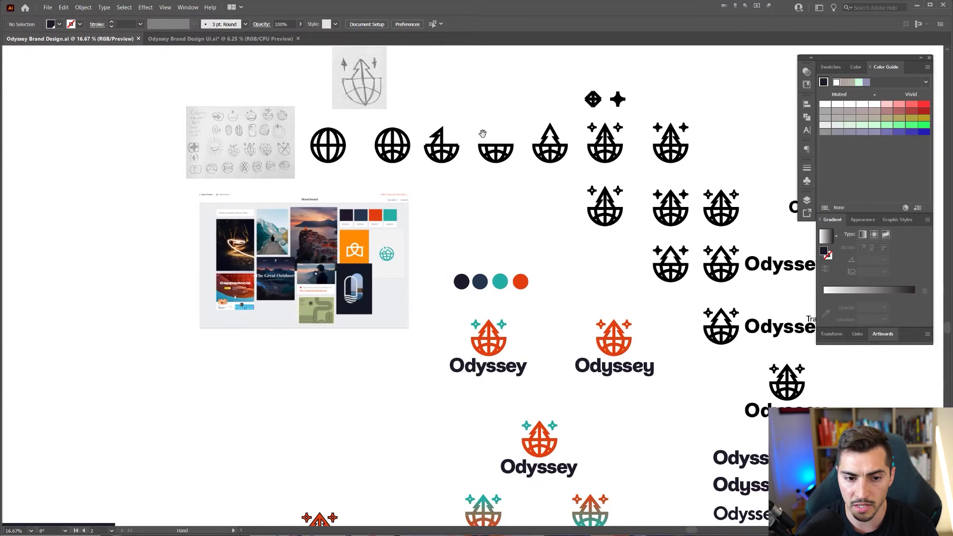
pyautogui.press('Tab')
pyautogui.keyDown('alt'); pyautogui.scroll(1, 252, 227); pyautogui.keyUp('alt')
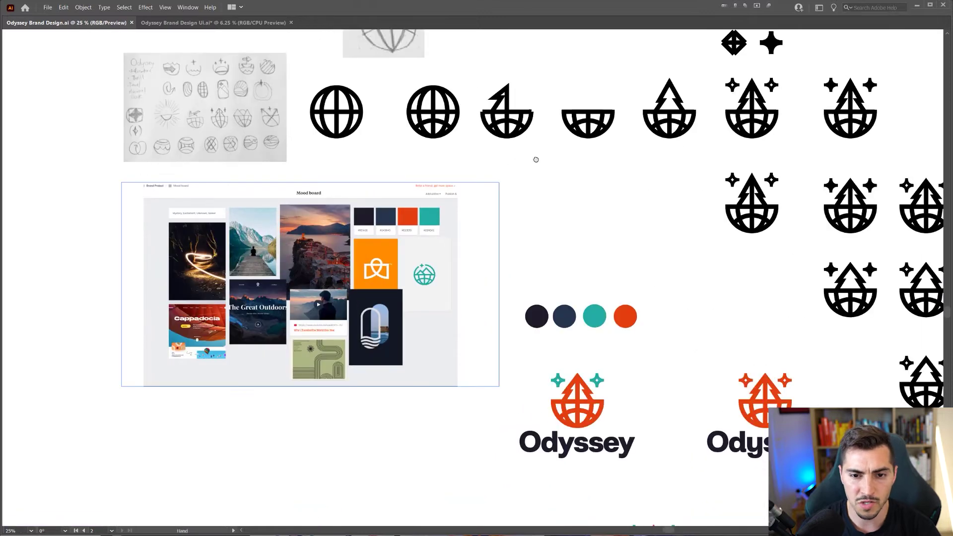
pyautogui.moveTo(541, 150); pyautogui.dragTo(454, 233)
pyautogui.moveTo(732, 350); pyautogui.dragTo(528, 306)
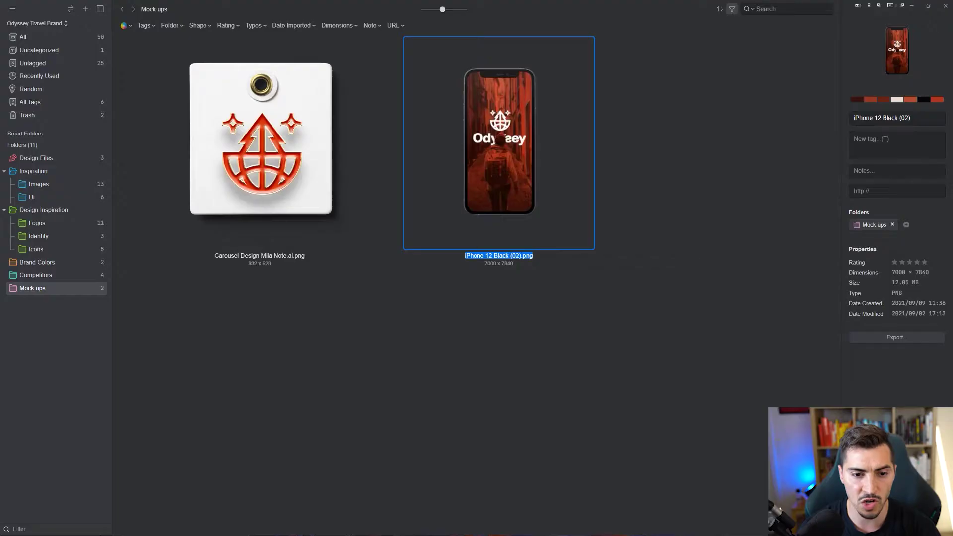
# Step: Open the Logos folder in Eagle and place the black snail logo image on the Illustrator artboard
pyautogui.click(61, 226)
pyautogui.scroll(5, 447, 278)
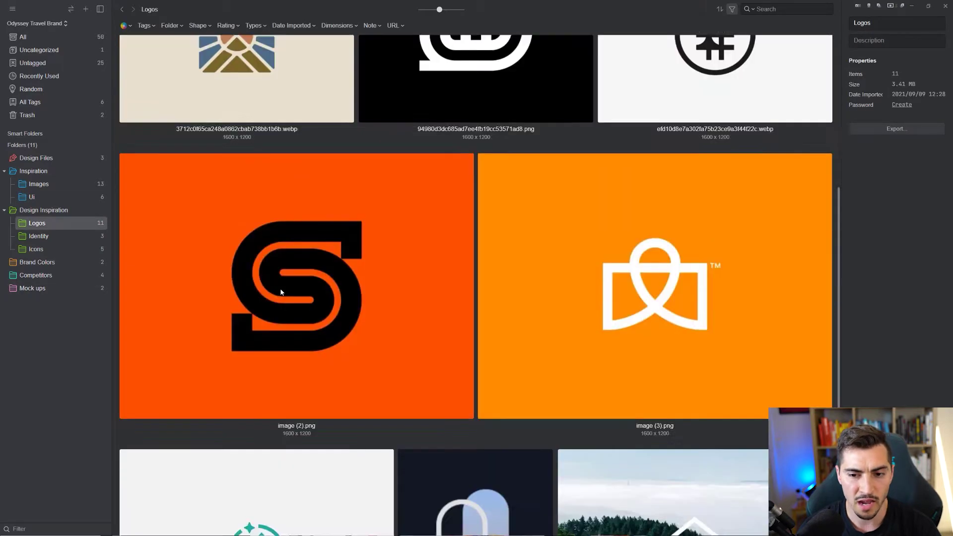
pyautogui.click(470, 273)
pyautogui.keyDown('ctrl'); pyautogui.scroll(-1, 488, 287); pyautogui.keyUp('ctrl')
pyautogui.click(449, 288)
pyautogui.keyDown('ctrl'); pyautogui.click(507, 291); pyautogui.keyUp('ctrl')
pyautogui.moveTo(378, 308); pyautogui.dragTo(357, 222)
pyautogui.hotkey('alt', 'Tab')
pyautogui.keyDown('alt'); pyautogui.scroll(-3, 588, 130); pyautogui.keyUp('alt')
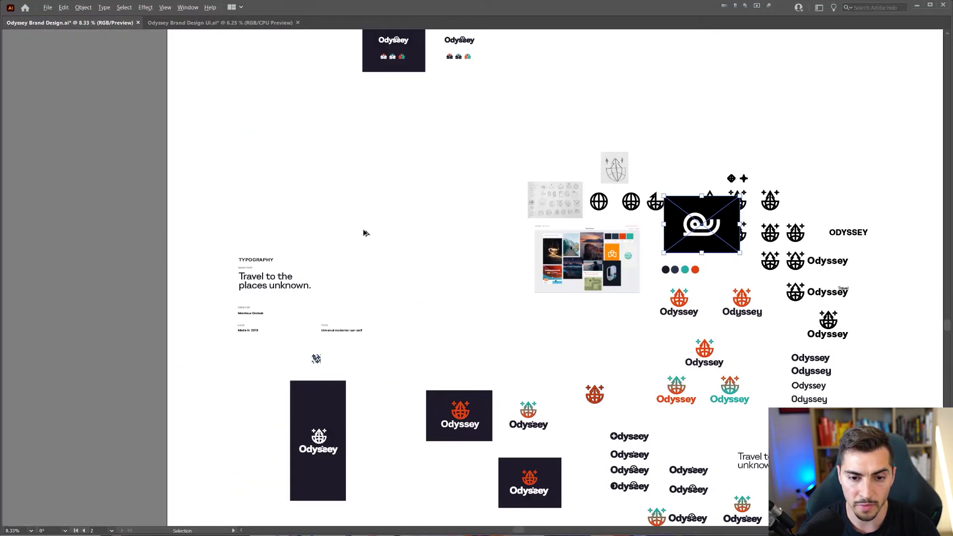
pyautogui.moveTo(535, 145); pyautogui.dragTo(473, 212)
pyautogui.keyDown('alt'); pyautogui.scroll(1, 577, 131); pyautogui.keyUp('alt')
# Step: Bring the orange S logo, image (2).png, from Eagle onto the Illustrator artboard beside the snail logo
pyautogui.hotkey('alt', 'Tab')
pyautogui.click(586, 263)
pyautogui.click(717, 268)
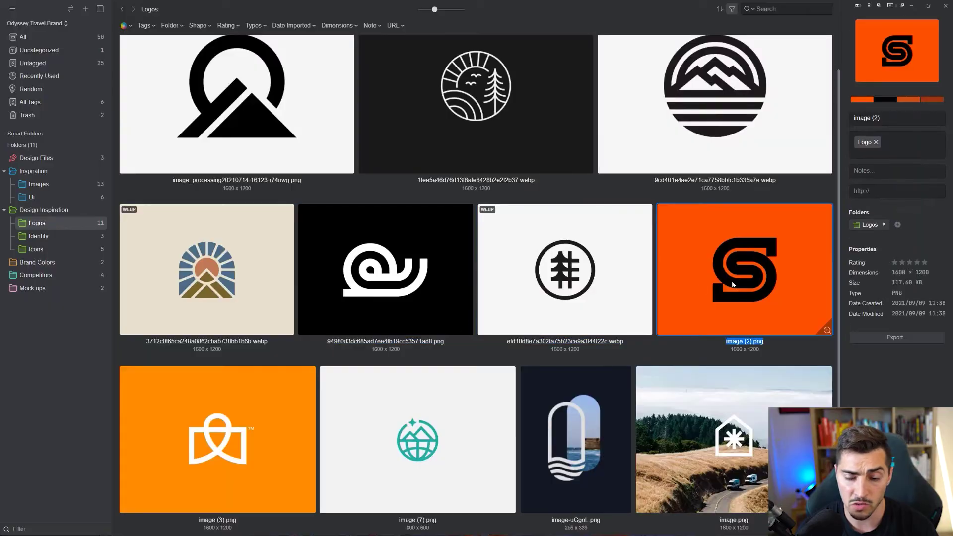
pyautogui.hotkey('alt', 'Tab')
pyautogui.click(427, 228)
pyautogui.hotkey('ctrl', 'v')
pyautogui.moveTo(455, 267); pyautogui.dragTo(347, 189)
pyautogui.keyDown('alt'); pyautogui.scroll(2, 345, 187); pyautogui.keyUp('alt')
pyautogui.click(417, 132)
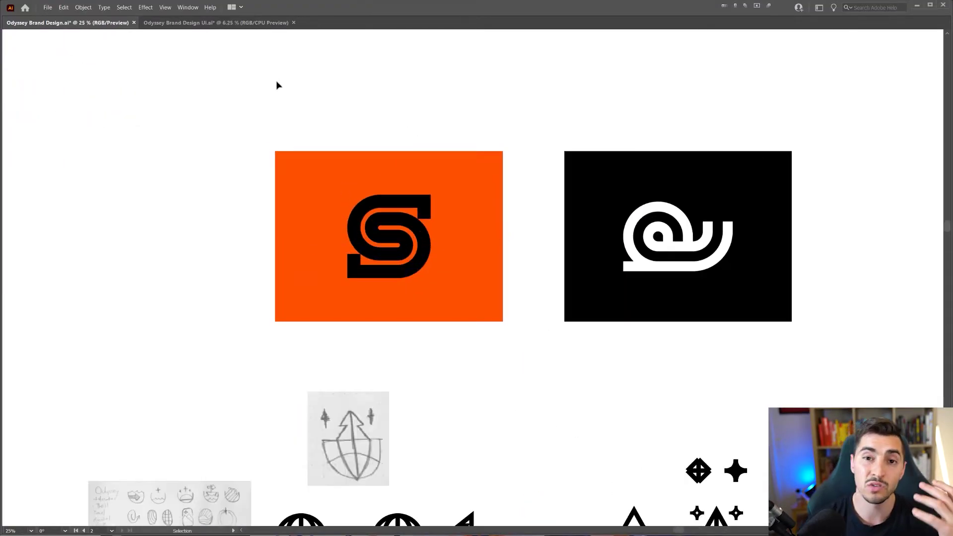
# Step: Scale both reference logos down to about half size together and place them above the uppercase ODYSSEY wordmark
pyautogui.keyDown('alt'); pyautogui.scroll(-1, 284, 76); pyautogui.keyUp('alt')
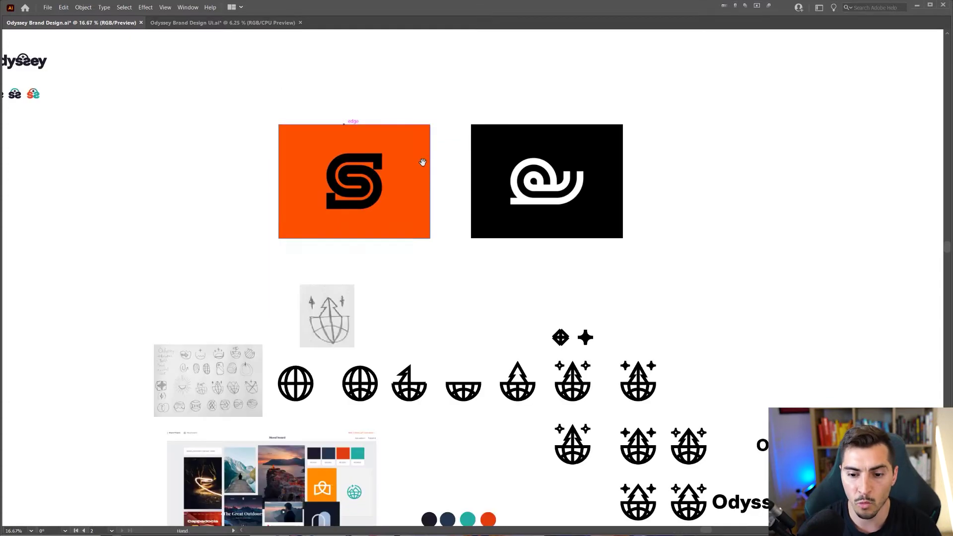
pyautogui.moveTo(535, 285); pyautogui.dragTo(502, 236)
pyautogui.moveTo(644, 216)
pyautogui.mouseDown()
pyautogui.moveTo(619, 86)
pyautogui.moveTo(598, 163)
pyautogui.moveTo(334, 107)
pyautogui.moveTo(603, 185)
pyautogui.mouseUp()
pyautogui.keyDown('shift'); pyautogui.moveTo(812, 102); pyautogui.dragTo(649, 156); pyautogui.keyUp('shift')
pyautogui.moveTo(546, 168); pyautogui.dragTo(716, 227)
pyautogui.click(779, 195)
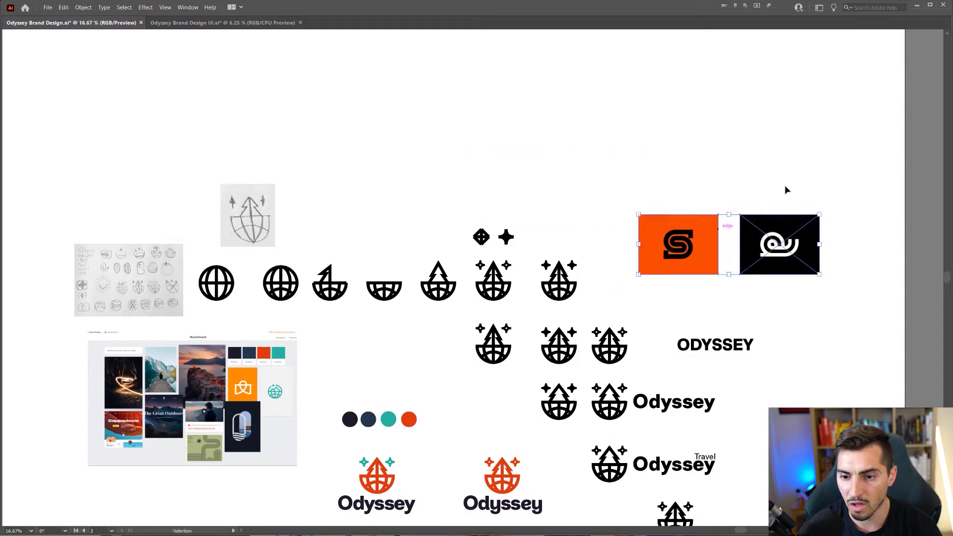
# Step: Examine the icon development, the coloured stacked Odyssey logos and the wordmark font options up close
pyautogui.moveTo(766, 270); pyautogui.dragTo(717, 190)
pyautogui.keyDown('alt'); pyautogui.scroll(1, 680, 247); pyautogui.keyUp('alt')
pyautogui.moveTo(446, 261); pyautogui.dragTo(437, 211)
pyautogui.keyDown('alt'); pyautogui.scroll(2, 368, 193); pyautogui.keyUp('alt')
pyautogui.keyDown('alt'); pyautogui.scroll(-1, 701, 427); pyautogui.keyUp('alt')
pyautogui.moveTo(701, 424); pyautogui.dragTo(634, 235)
pyautogui.moveTo(701, 380); pyautogui.dragTo(630, 143)
pyautogui.moveTo(313, 219); pyautogui.dragTo(501, 163)
pyautogui.scroll(3, 501, 163)
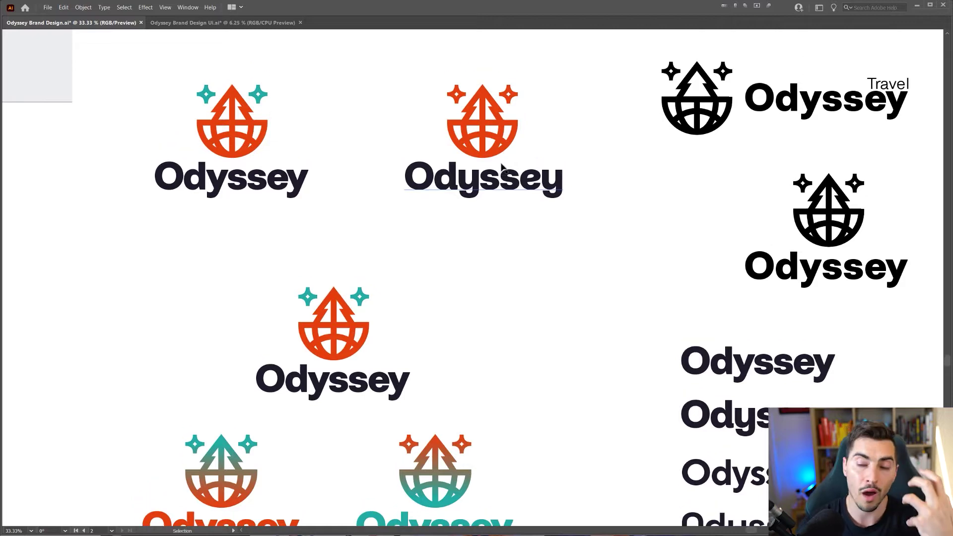
pyautogui.moveTo(671, 355); pyautogui.dragTo(525, 244)
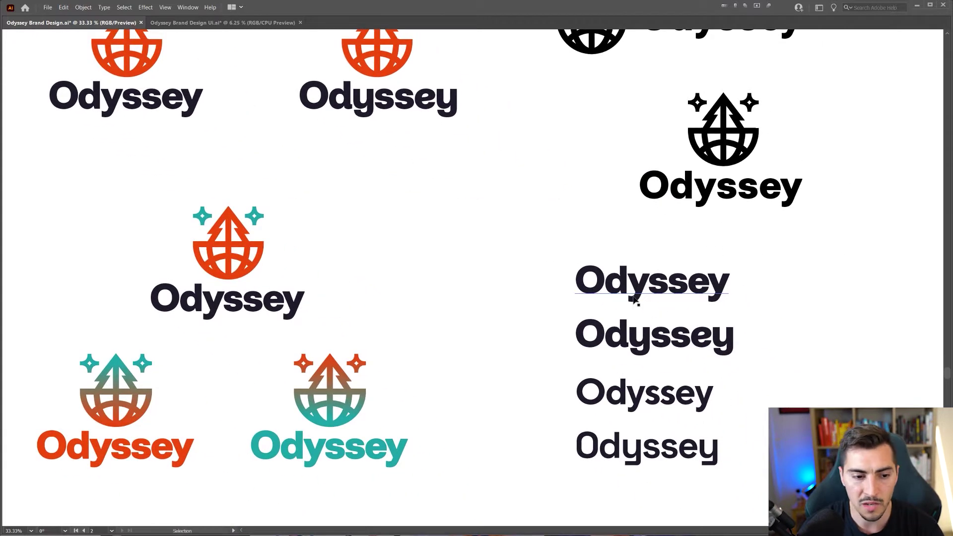
# Step: Show the panels, select Odyssey wordmarks to inspect them, and hide the panels again
pyautogui.click(635, 338)
pyautogui.press('Tab')
pyautogui.hotkey('ctrl', 'alt', 'shift', 'm')
pyautogui.click(437, 293)
pyautogui.moveTo(411, 323); pyautogui.dragTo(398, 241)
pyautogui.click(274, 231)
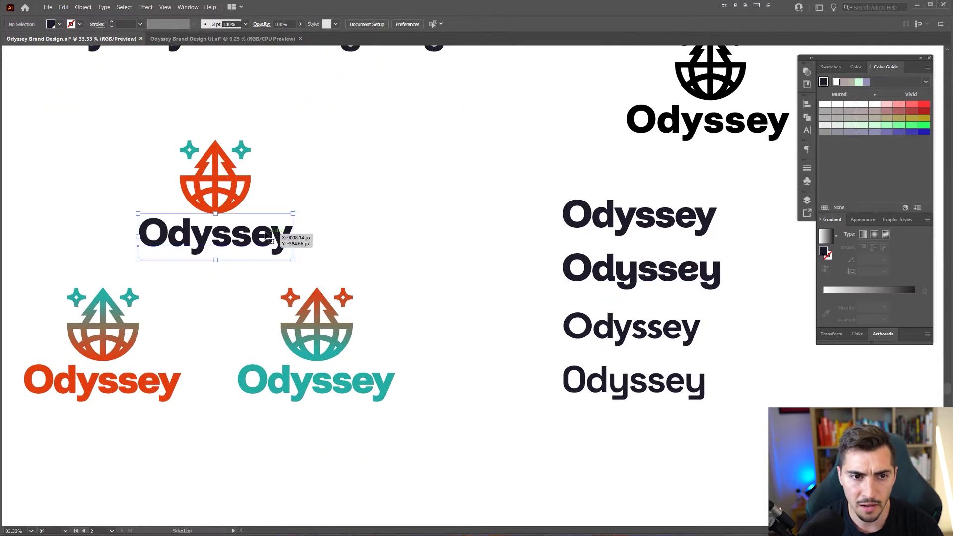
pyautogui.click(422, 213)
pyautogui.press('Tab')
# Step: Examine the Odyssey wordmark variations with the star, arch and crescent details at high magnification
pyautogui.moveTo(468, 210)
pyautogui.mouseDown()
pyautogui.moveTo(615, 165)
pyautogui.moveTo(667, 137)
pyautogui.mouseUp()
pyautogui.moveTo(419, 301); pyautogui.dragTo(542, 144)
pyautogui.moveTo(281, 201); pyautogui.dragTo(439, 104)
pyautogui.keyDown('alt'); pyautogui.scroll(1, 313, 201); pyautogui.keyUp('alt')
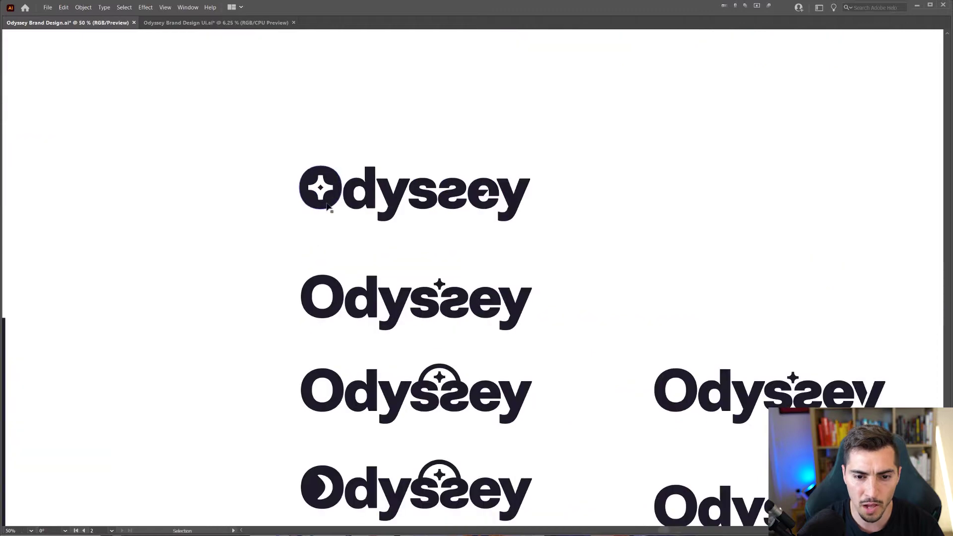
pyautogui.keyDown('alt'); pyautogui.scroll(1, 448, 196); pyautogui.keyUp('alt')
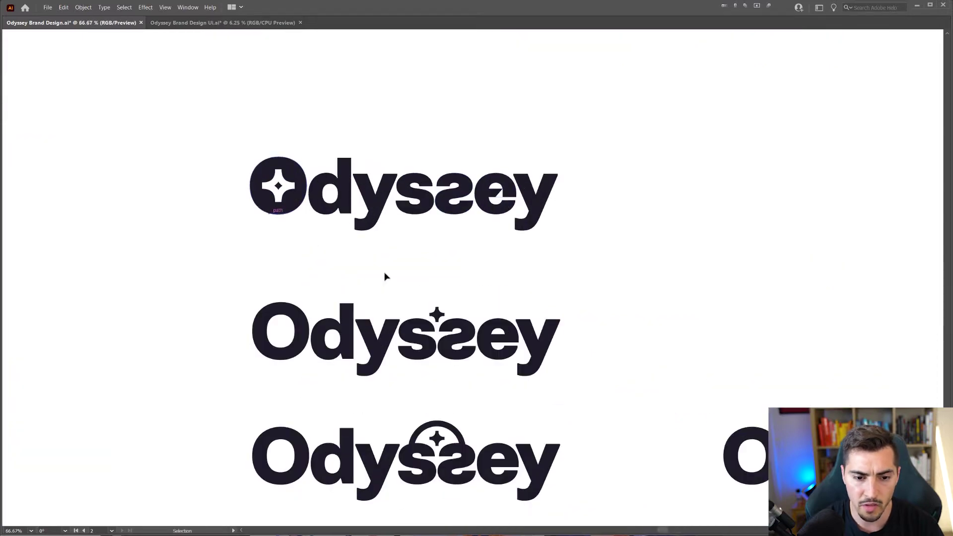
pyautogui.scroll(-5, 305, 241)
pyautogui.press('space')
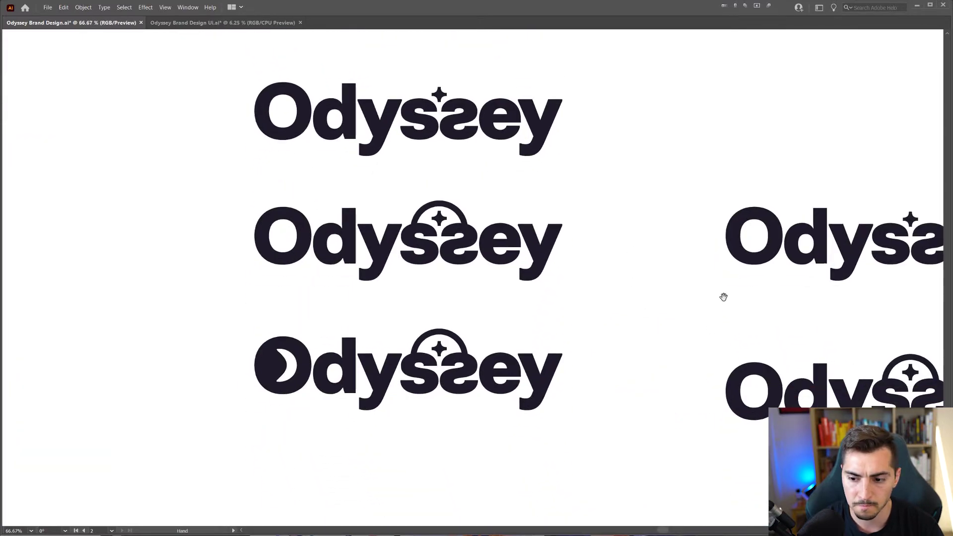
pyautogui.moveTo(728, 303); pyautogui.dragTo(712, 284)
pyautogui.keyDown('alt'); pyautogui.scroll(3, 378, 363); pyautogui.keyUp('alt')
pyautogui.moveTo(558, 300); pyautogui.dragTo(801, 257)
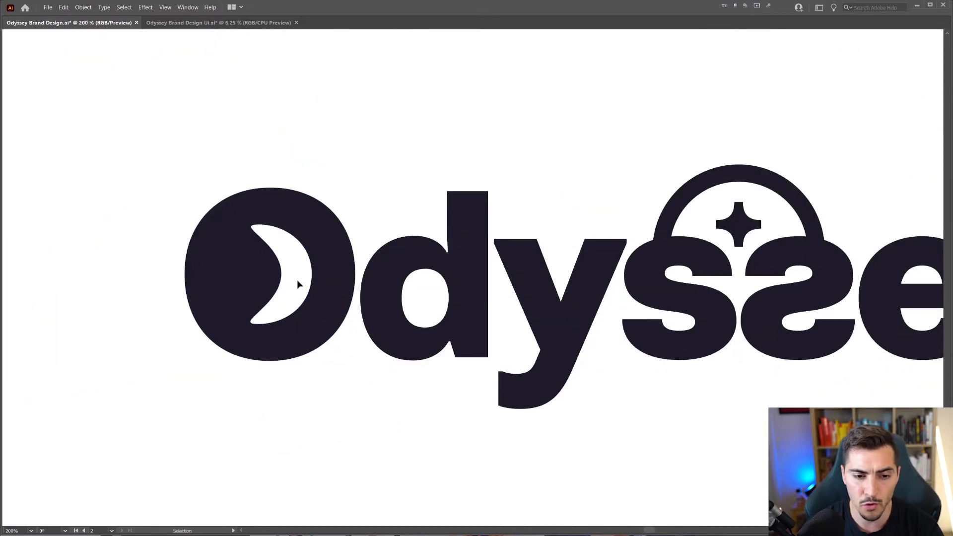
pyautogui.keyDown('alt'); pyautogui.scroll(-4, 329, 295); pyautogui.keyUp('alt')
pyautogui.moveTo(579, 336); pyautogui.dragTo(504, 262)
pyautogui.keyDown('alt'); pyautogui.scroll(-1, 506, 263); pyautogui.keyUp('alt')
# Step: Examine the gradient icon and wordmark lockups across the artboard and go to the final logo set
pyautogui.moveTo(507, 301); pyautogui.dragTo(156, 309)
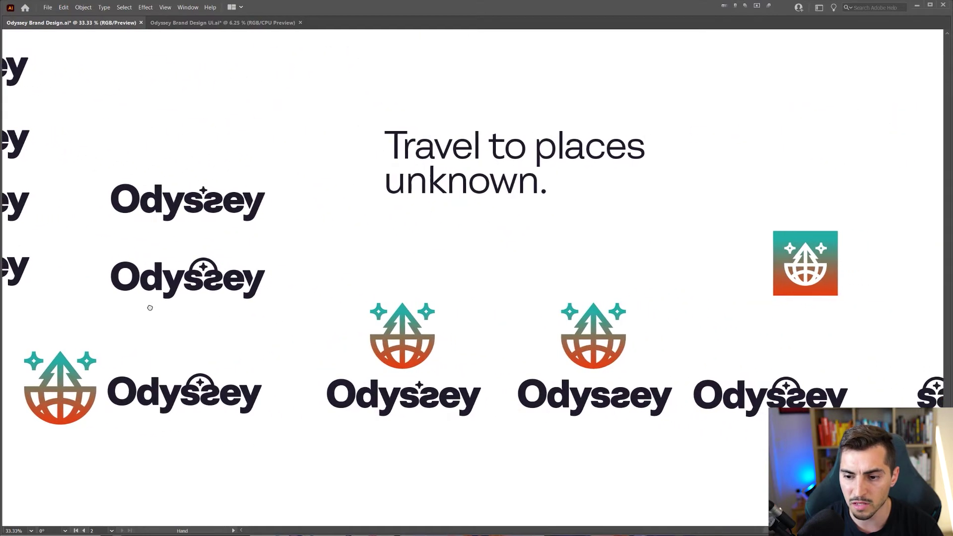
pyautogui.moveTo(576, 397); pyautogui.dragTo(354, 399)
pyautogui.moveTo(269, 368); pyautogui.dragTo(676, 387)
pyautogui.keyDown('alt'); pyautogui.scroll(-2, 520, 297); pyautogui.keyUp('alt')
pyautogui.moveTo(521, 297); pyautogui.dragTo(700, 284)
pyautogui.moveTo(221, 57); pyautogui.dragTo(710, 301)
pyautogui.scroll(-5, 494, 204)
pyautogui.scroll(1, 502, 204)
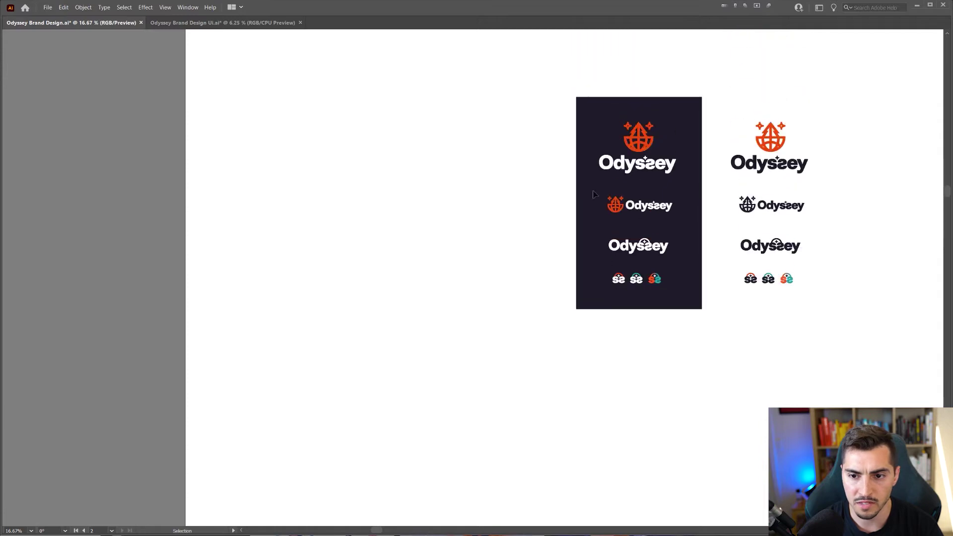
# Step: Examine the stacked, horizontal and arch logo versions and the double-S icons on the dark panel
pyautogui.keyDown('alt'); pyautogui.scroll(1, 521, 196); pyautogui.keyUp('alt')
pyautogui.keyDown('alt'); pyautogui.scroll(1, 604, 186); pyautogui.keyUp('alt')
pyautogui.moveTo(692, 221); pyautogui.dragTo(628, 245)
pyautogui.moveTo(502, 142); pyautogui.dragTo(502, 198)
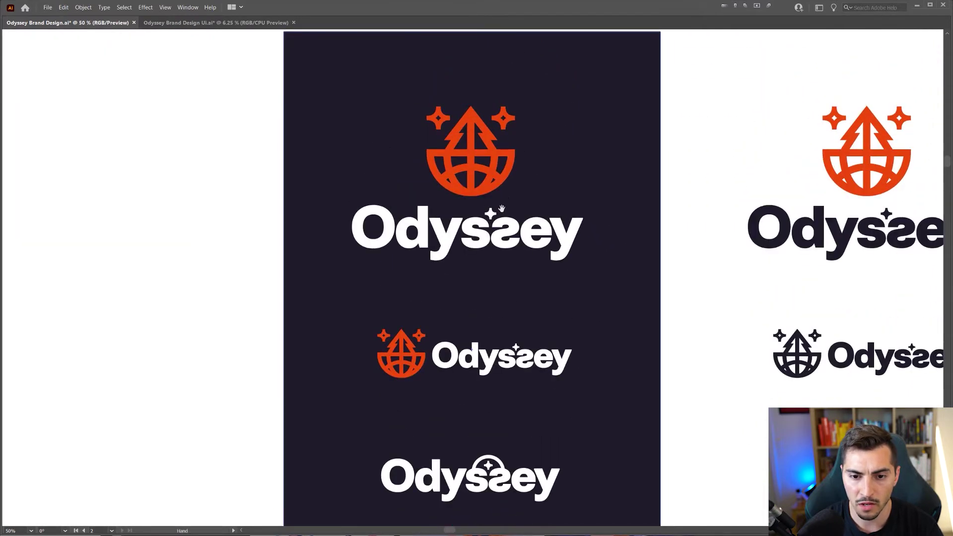
pyautogui.keyDown('alt'); pyautogui.scroll(2, 499, 198); pyautogui.keyUp('alt')
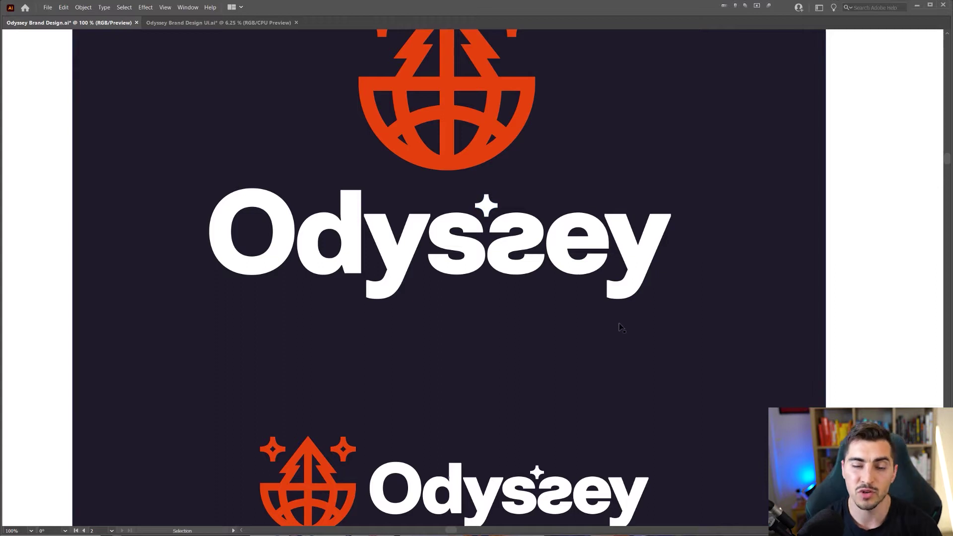
pyautogui.moveTo(587, 380); pyautogui.dragTo(586, 247)
pyautogui.moveTo(623, 300); pyautogui.dragTo(593, 73)
pyautogui.moveTo(646, 457); pyautogui.dragTo(583, 271)
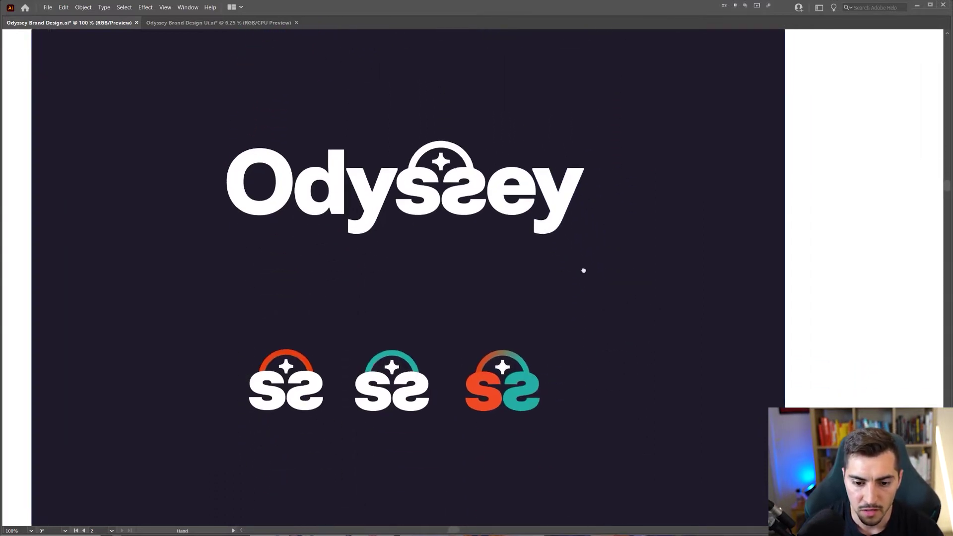
# Step: Examine the arch and mirrored double S in the Odyssey wordmark up close, undoing any accidental edit
pyautogui.scroll(-1, 581, 270)
pyautogui.hotkey('ctrl', '=')
pyautogui.keyDown('alt'); pyautogui.scroll(1, 457, 157); pyautogui.keyUp('alt')
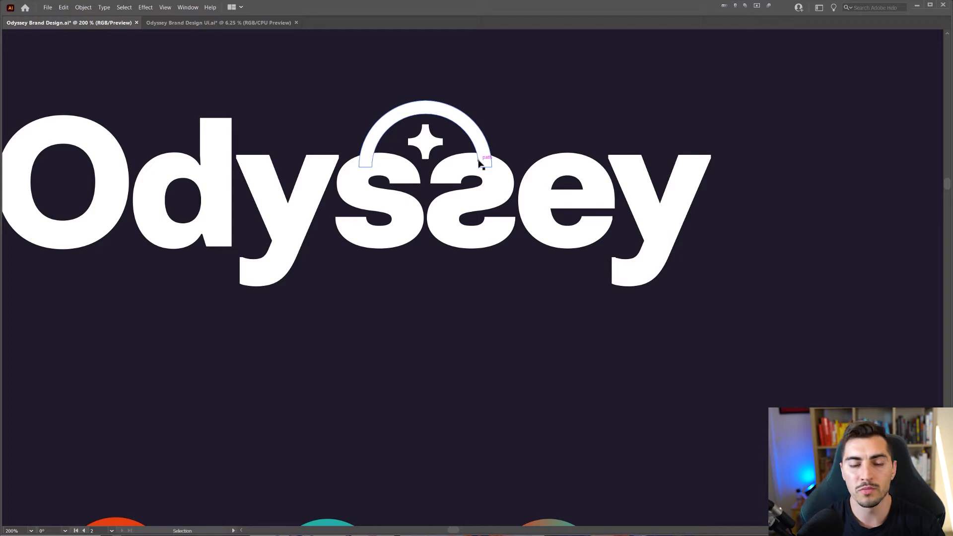
pyautogui.keyDown('alt'); pyautogui.scroll(-1, 546, 298); pyautogui.keyUp('alt')
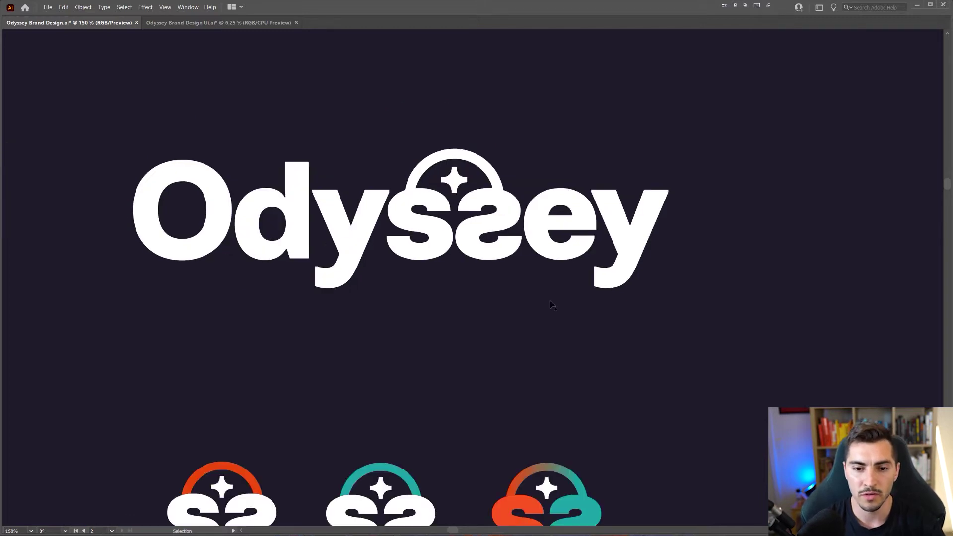
pyautogui.keyDown('alt'); pyautogui.scroll(1, 481, 208); pyautogui.keyUp('alt')
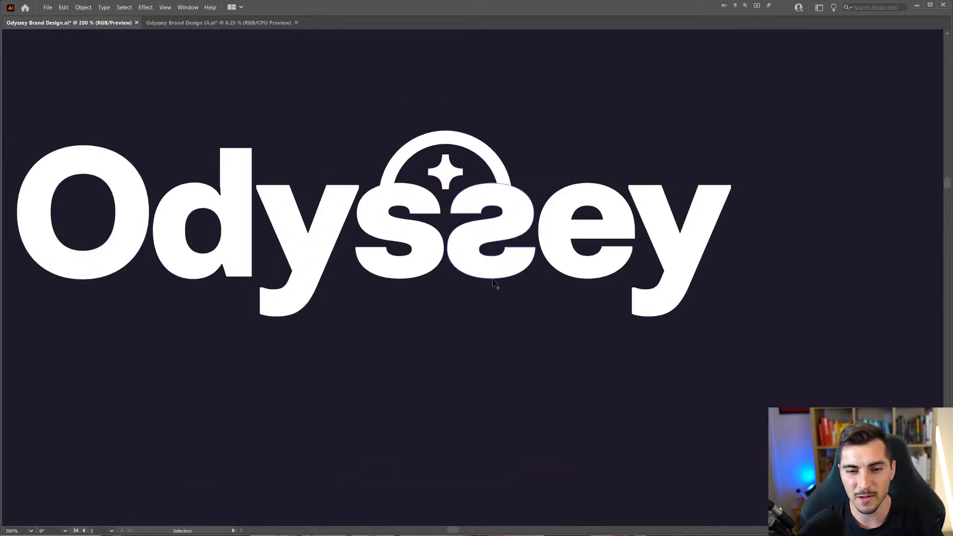
pyautogui.keyDown('alt'); pyautogui.scroll(-1, 496, 283); pyautogui.keyUp('alt')
pyautogui.moveTo(591, 387); pyautogui.dragTo(591, 226)
pyautogui.moveTo(617, 271); pyautogui.dragTo(655, 204)
pyautogui.moveTo(693, 177); pyautogui.dragTo(136, 330)
pyautogui.hotkey('ctrl', 'z')
# Step: View the dark and light logo sets as a whole and switch to the Odyssey Brand Design UI.ai document
pyautogui.keyDown('alt'); pyautogui.scroll(-4, 256, 331); pyautogui.keyUp('alt')
pyautogui.keyDown('alt'); pyautogui.scroll(-3, 591, 189); pyautogui.keyUp('alt')
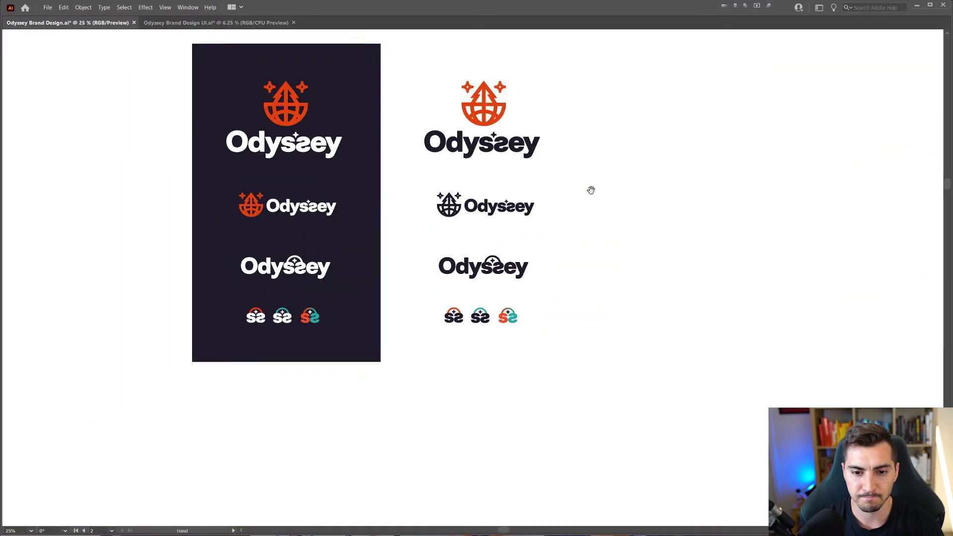
pyautogui.moveTo(591, 189); pyautogui.dragTo(590, 244)
pyautogui.moveTo(647, 150); pyautogui.dragTo(643, 154)
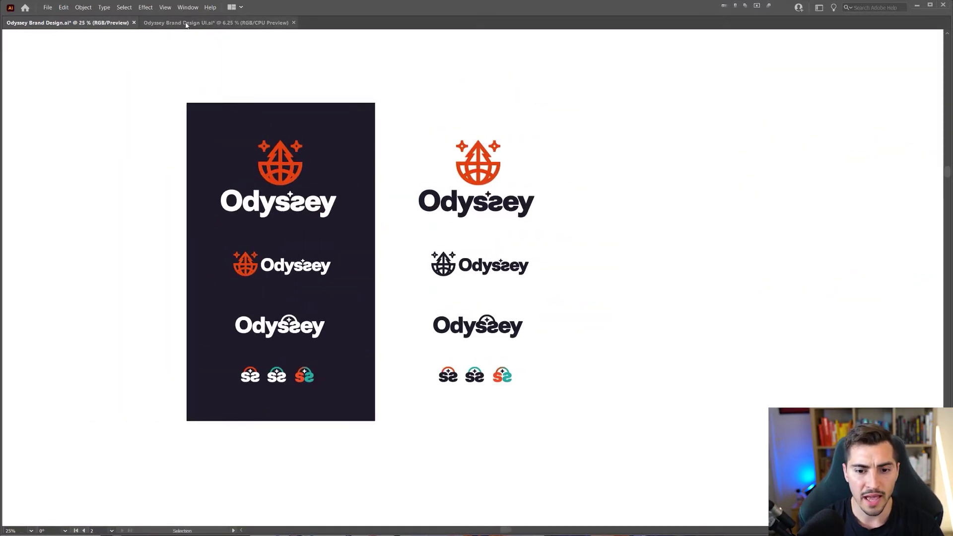
pyautogui.click(186, 24)
pyautogui.moveTo(621, 204); pyautogui.dragTo(371, 320)
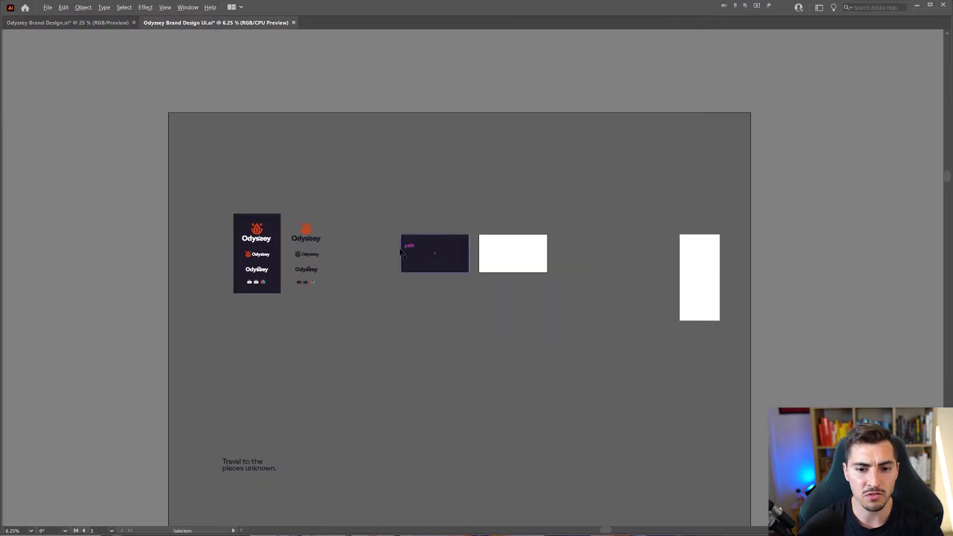
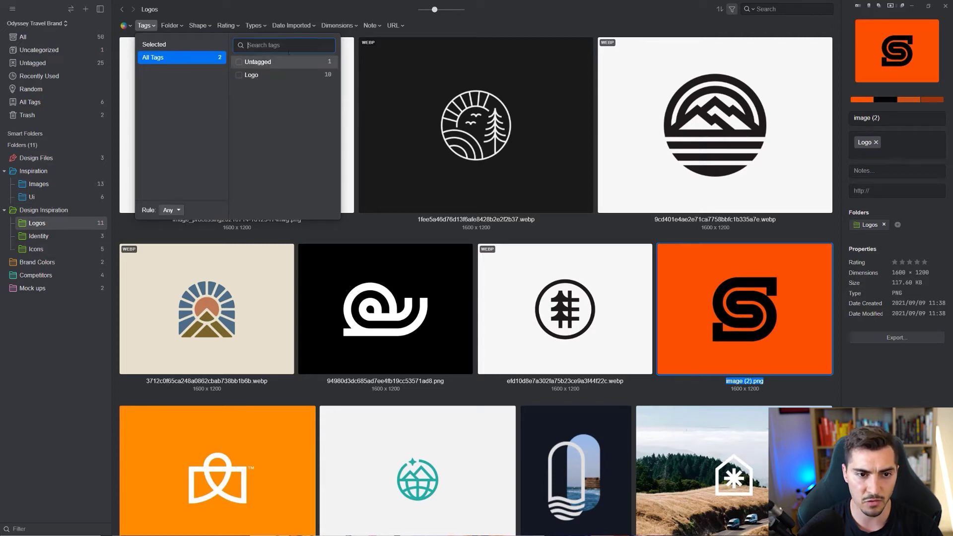
# Step: Filter the Logos folder in Eagle by the Logo tag and look through the matching images
pyautogui.click(239, 79)
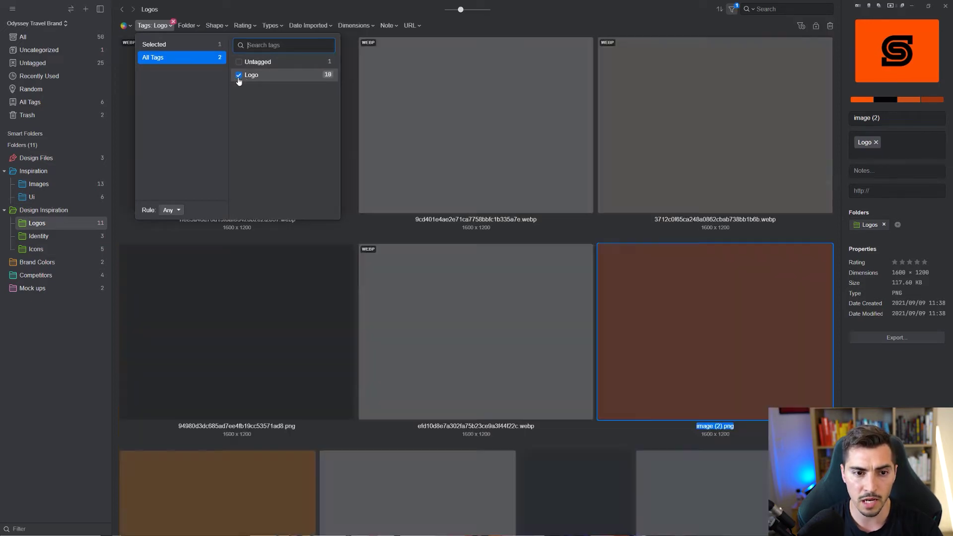
pyautogui.scroll(-3, 547, 194)
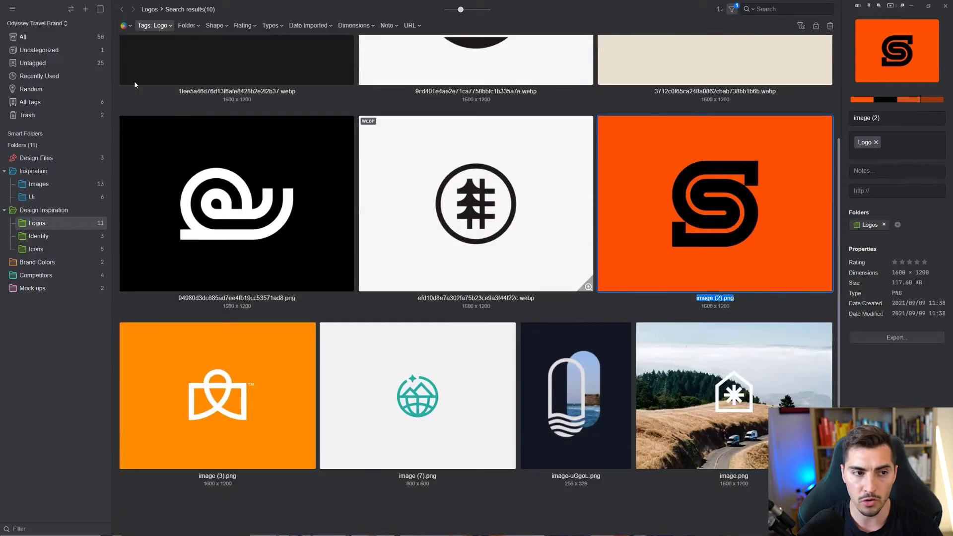
# Step: Show all items of the library and filter them by the Ui tag
pyautogui.click(43, 37)
pyautogui.click(147, 26)
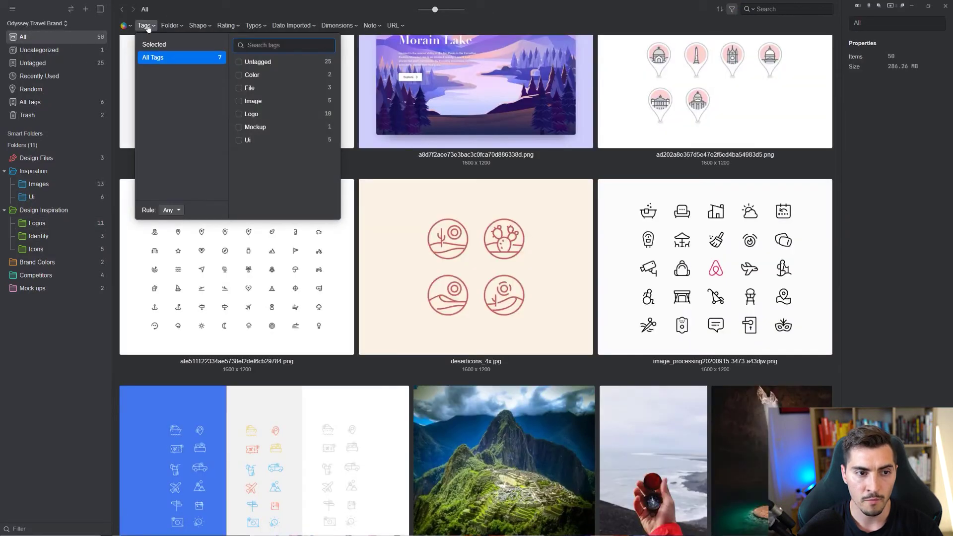
pyautogui.click(89, 33)
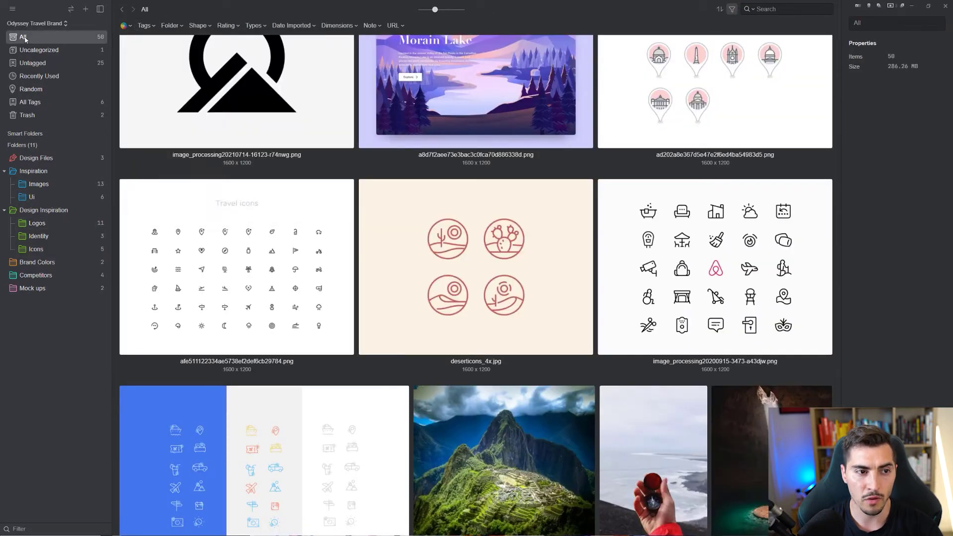
pyautogui.click(148, 26)
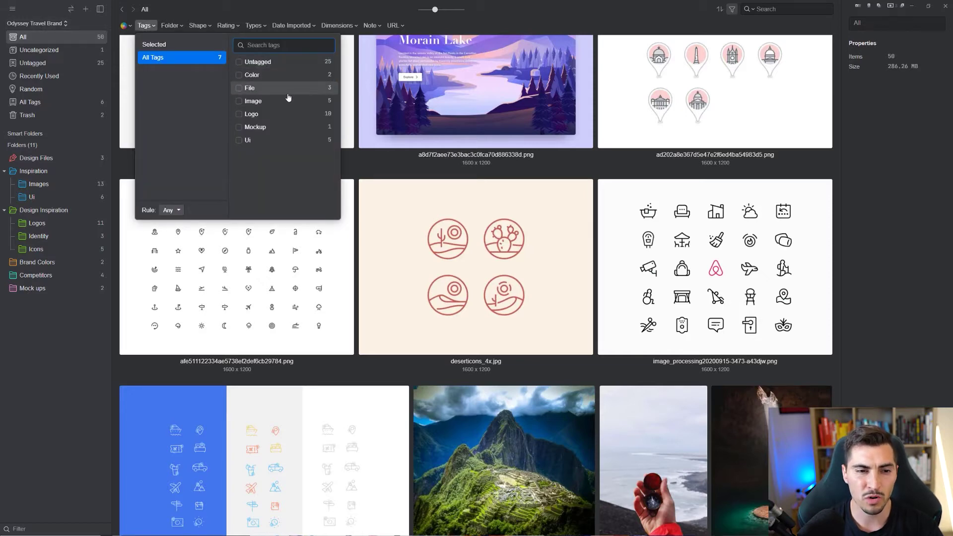
pyautogui.click(240, 142)
pyautogui.click(342, 202)
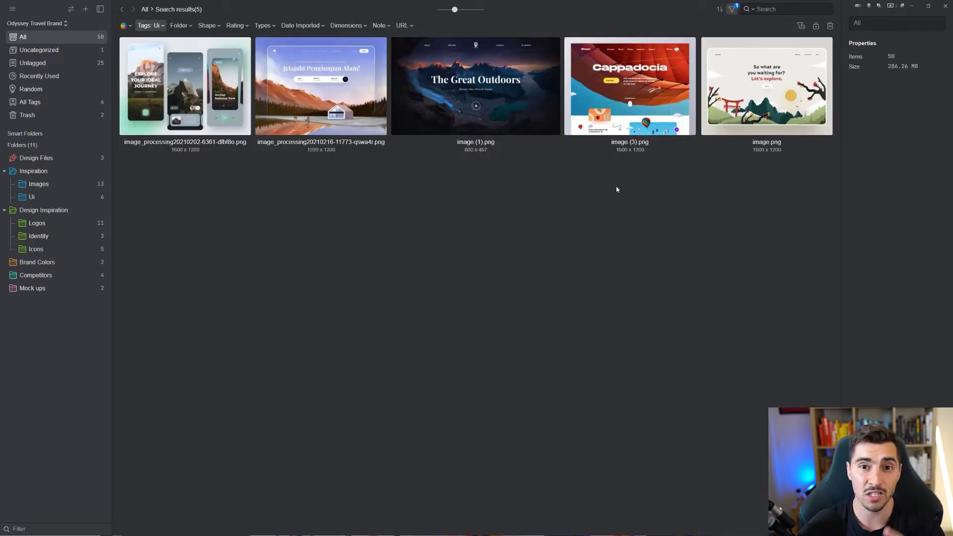
# Step: Inspect the tags, colour palette, notes and link fields of The Great Outdoors reference image
pyautogui.click(481, 120)
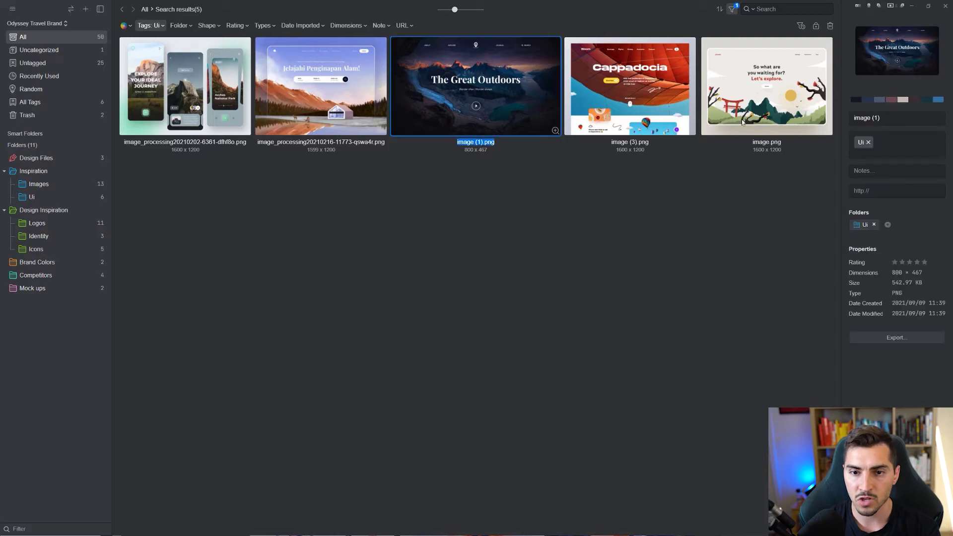
pyautogui.click(898, 142)
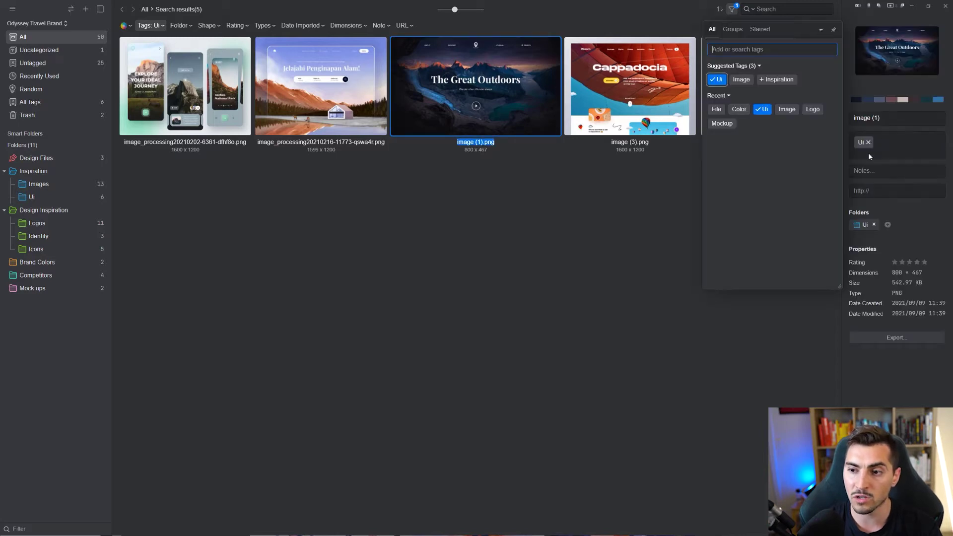
pyautogui.click(914, 125)
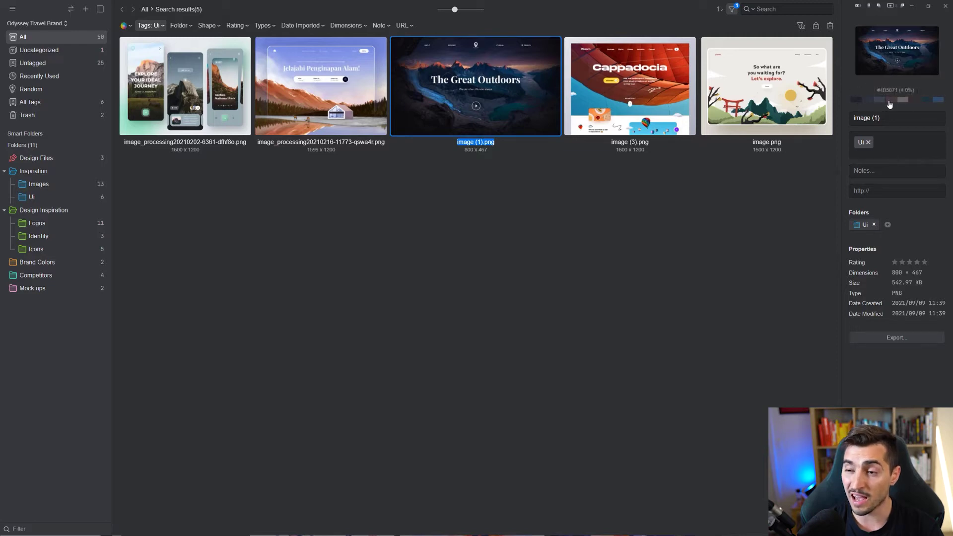
pyautogui.rightClick(903, 100)
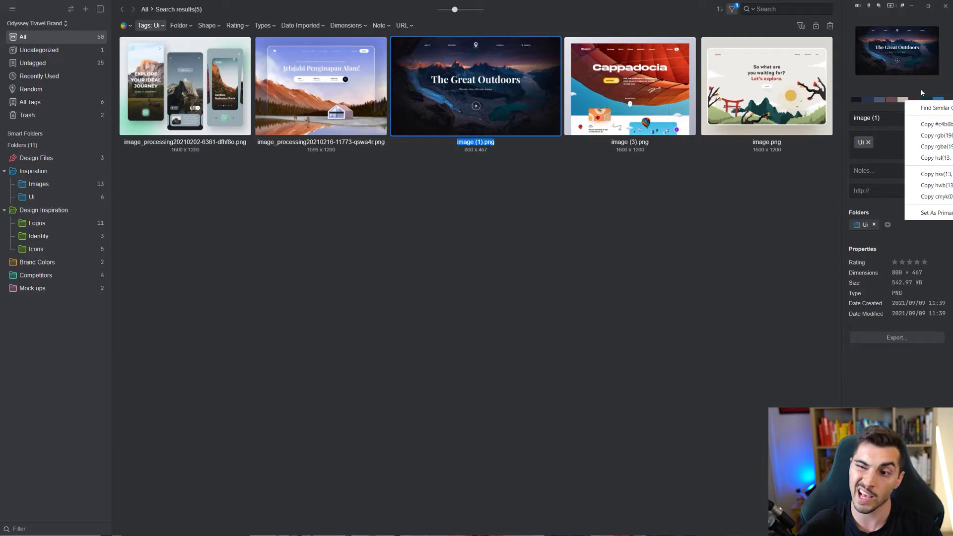
pyautogui.click(920, 90)
pyautogui.click(910, 150)
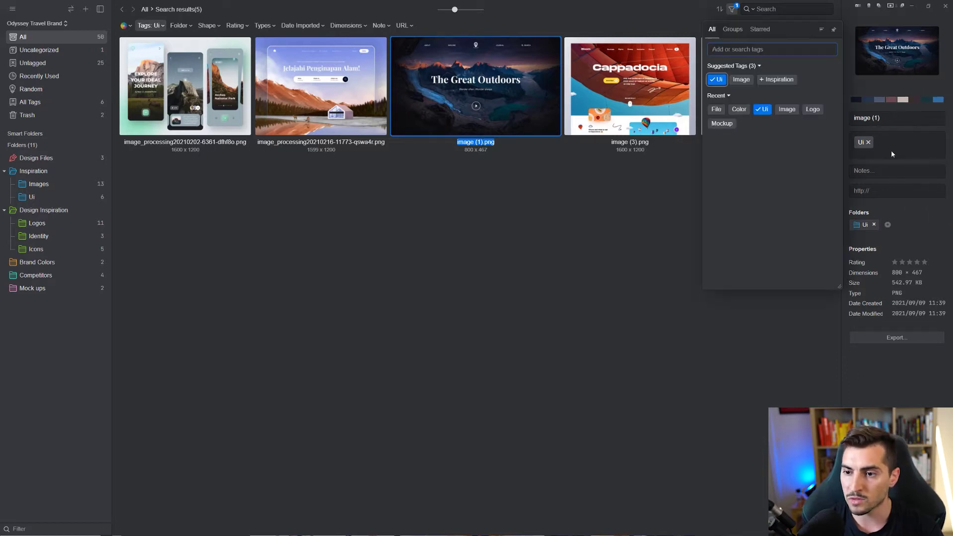
pyautogui.click(892, 191)
pyautogui.click(880, 191)
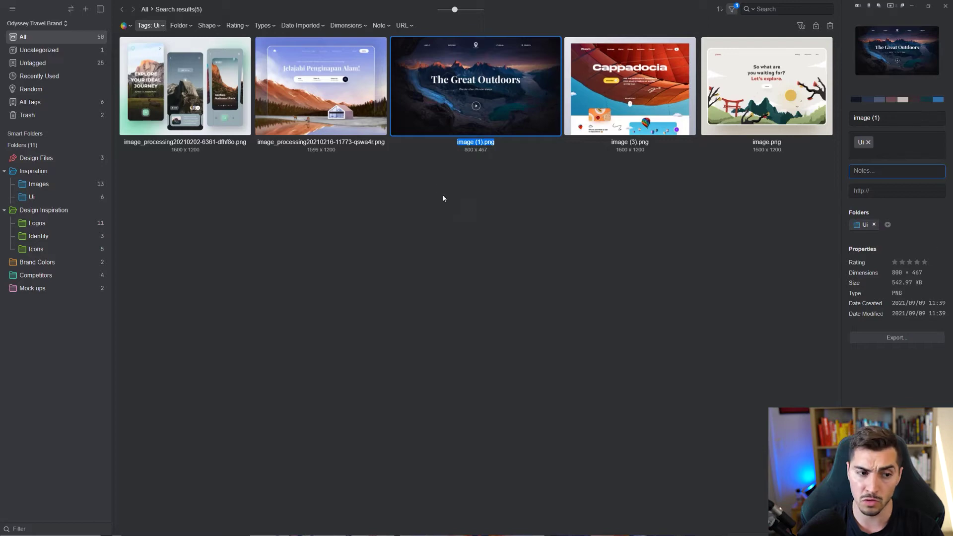
# Step: Copy The Great Outdoors image from Eagle, switch to the Odyssey Brand Design Ui.ai document in Illustrator and paste it there
pyautogui.click(279, 203)
pyautogui.keyDown('ctrl'); pyautogui.scroll(2, 303, 214); pyautogui.keyUp('ctrl')
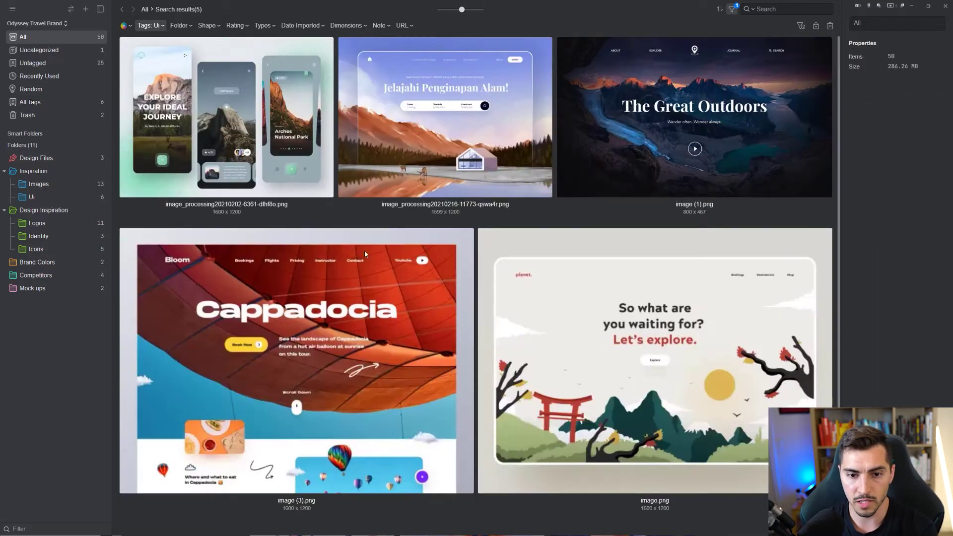
pyautogui.click(644, 109)
pyautogui.scroll(-1, 689, 128)
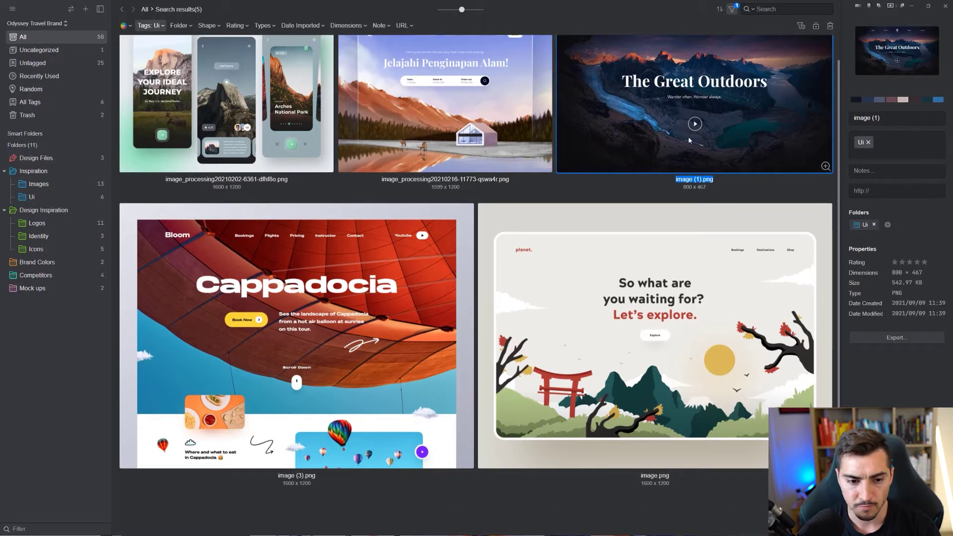
pyautogui.scroll(1, 715, 114)
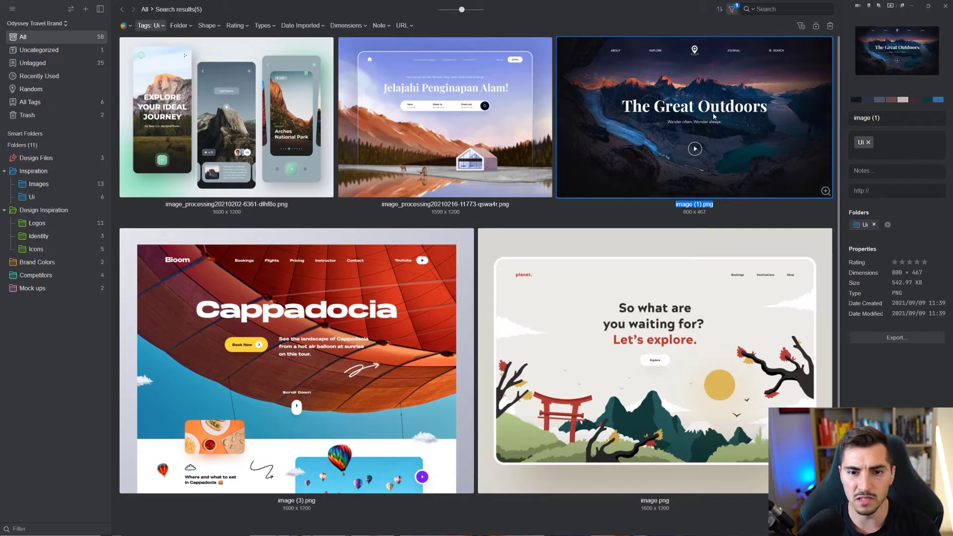
pyautogui.hotkey('ctrl', 'c')
pyautogui.hotkey('alt', 'Tab')
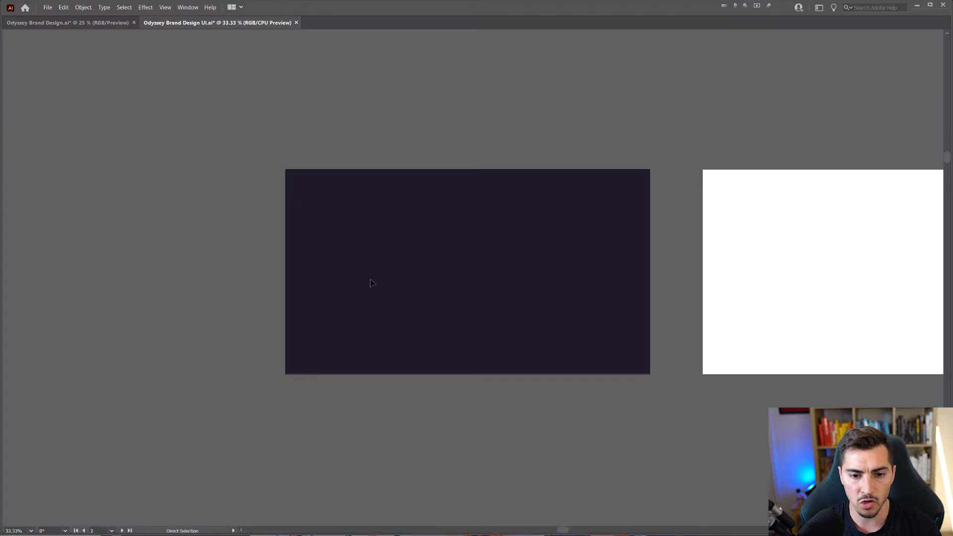
pyautogui.hotkey('ctrl', 'v')
# Step: Move the pasted reference image off the dark artboard to its left side and enlarge it slightly
pyautogui.moveTo(424, 248); pyautogui.dragTo(366, 113)
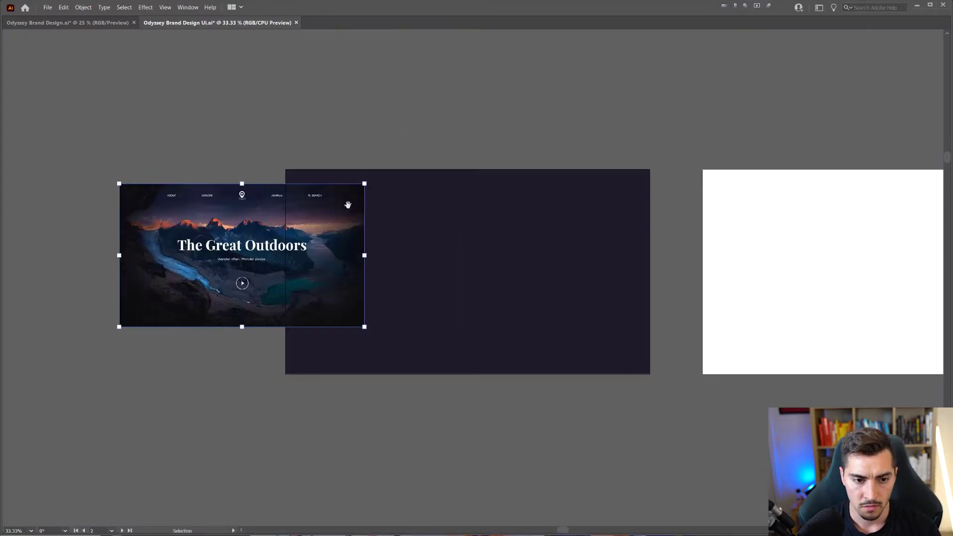
pyautogui.moveTo(347, 204); pyautogui.dragTo(520, 151)
pyautogui.moveTo(430, 168); pyautogui.dragTo(320, 187)
pyautogui.keyDown('alt'); pyautogui.keyDown('shift'); pyautogui.moveTo(427, 152); pyautogui.dragTo(437, 147); pyautogui.keyUp('shift'); pyautogui.keyUp('alt')
pyautogui.moveTo(387, 189); pyautogui.dragTo(380, 175)
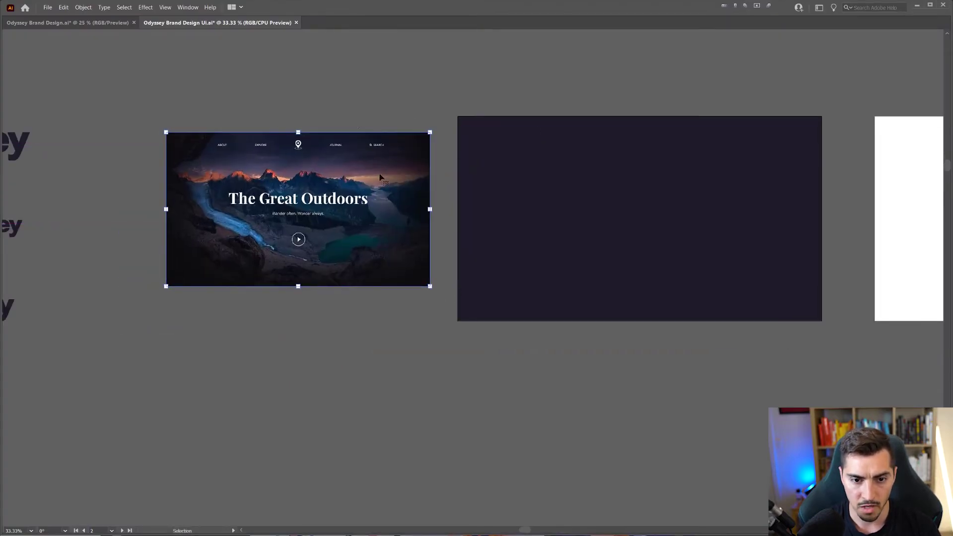
# Step: Place the Odyssey logo with orange icon and white wordmark centred near the top edge of the dark artboard
pyautogui.moveTo(200, 97); pyautogui.dragTo(289, 118)
pyautogui.keyDown('alt'); pyautogui.scroll(-2, 289, 117); pyautogui.keyUp('alt')
pyautogui.click(236, 98)
pyautogui.moveTo(88, 155); pyautogui.dragTo(494, 138)
pyautogui.hotkey('ctrl', 'z')
pyautogui.hotkey('ctrl', '2')
pyautogui.keyDown('alt'); pyautogui.scroll(2, 556, 137); pyautogui.keyUp('alt')
pyautogui.moveTo(476, 140); pyautogui.dragTo(554, 129)
pyautogui.keyDown('alt'); pyautogui.scroll(2, 597, 141); pyautogui.keyUp('alt')
pyautogui.moveTo(621, 111); pyautogui.dragTo(576, 128)
pyautogui.click(574, 126)
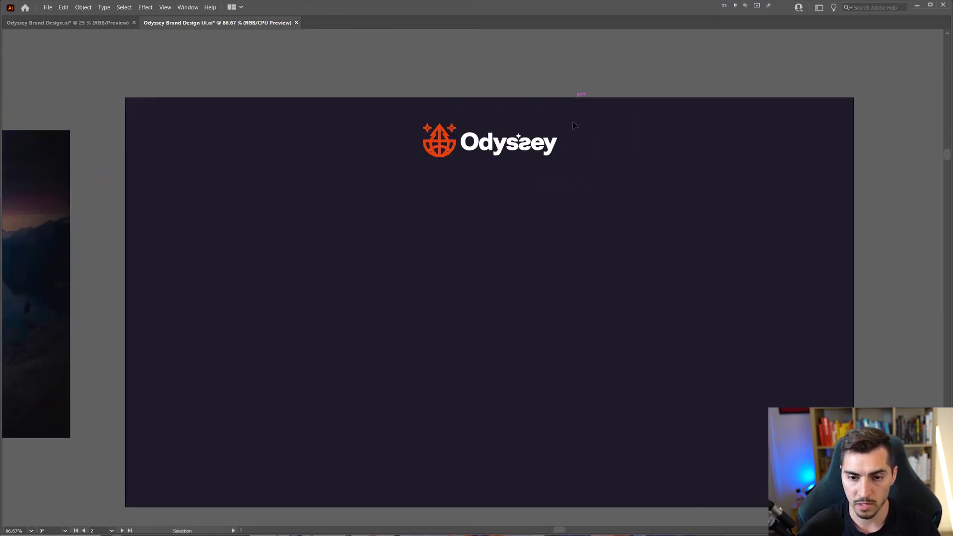
# Step: Bring back the hidden workspace panels and display the document's colour swatches in a more compact group
pyautogui.press('Tab')
pyautogui.hotkey('shift', 'o')
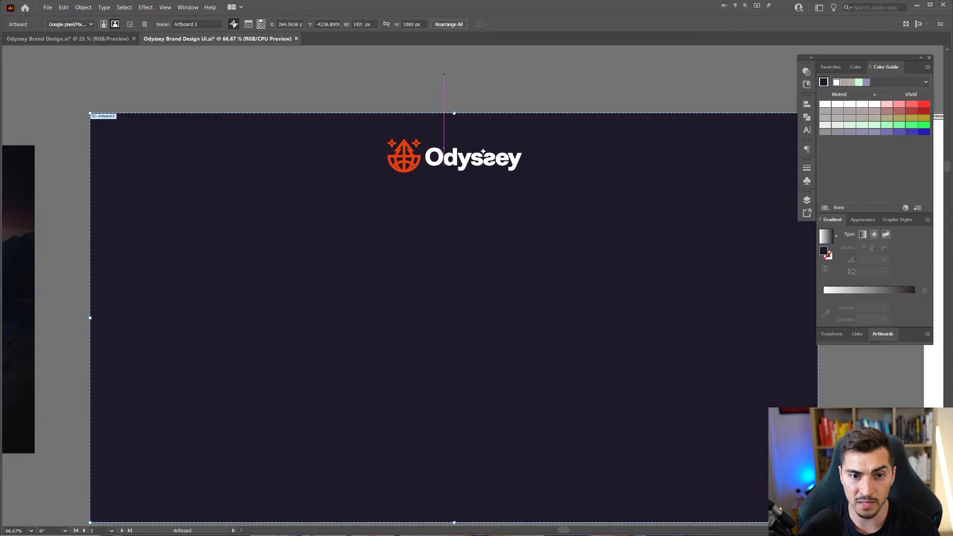
pyautogui.press('v')
pyautogui.moveTo(516, 89); pyautogui.dragTo(508, 69)
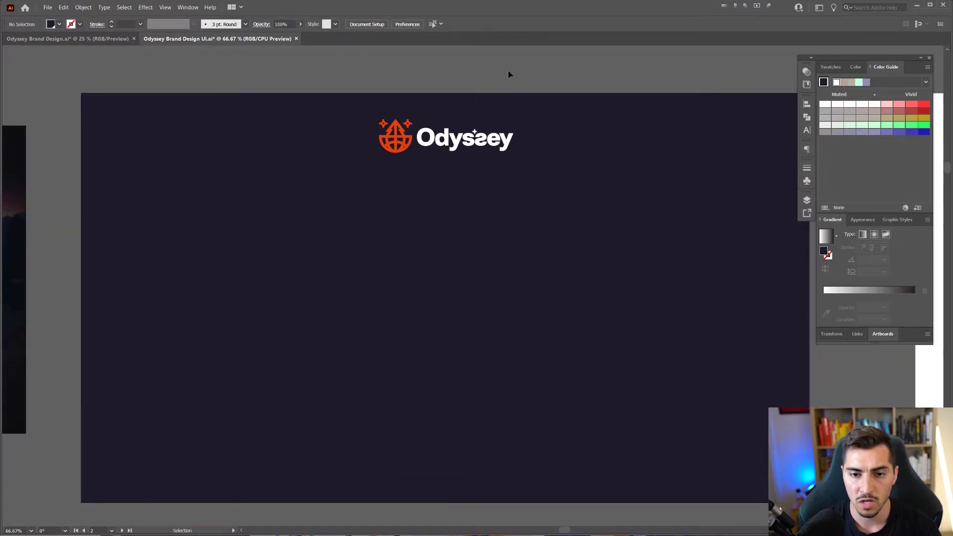
pyautogui.click(831, 67)
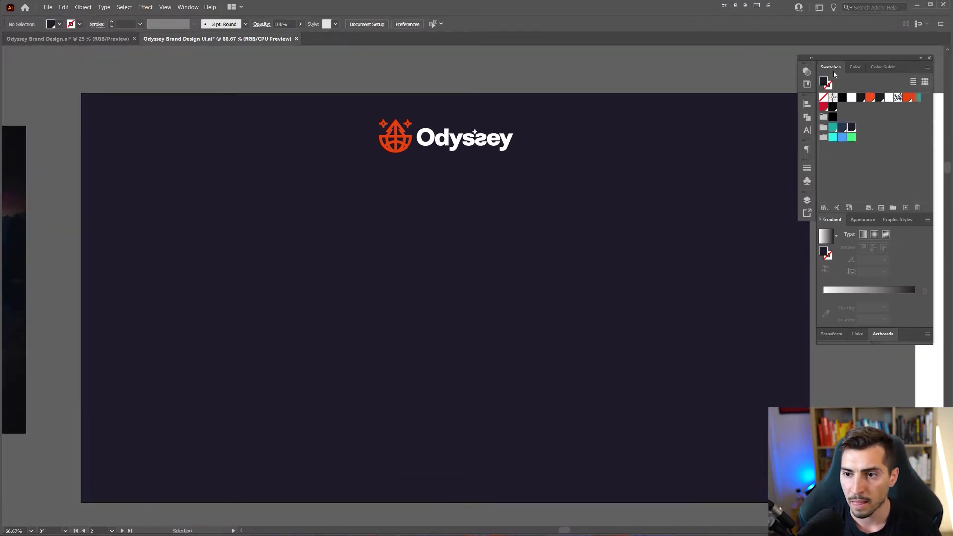
pyautogui.moveTo(862, 214); pyautogui.dragTo(850, 57)
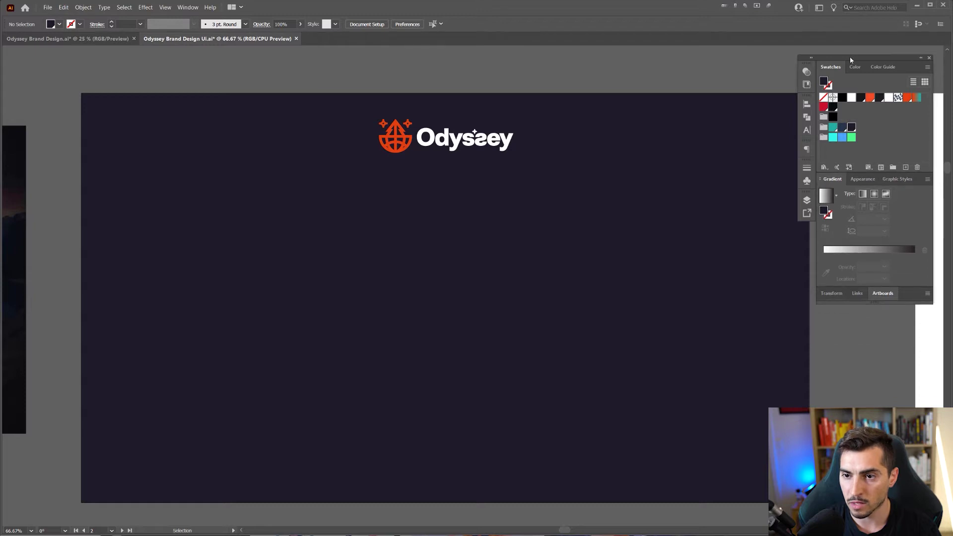
# Step: Add a text reading BOOK at 42 pt on the dark artboard, below and to the right of the logo
pyautogui.press('t')
pyautogui.click(552, 193)
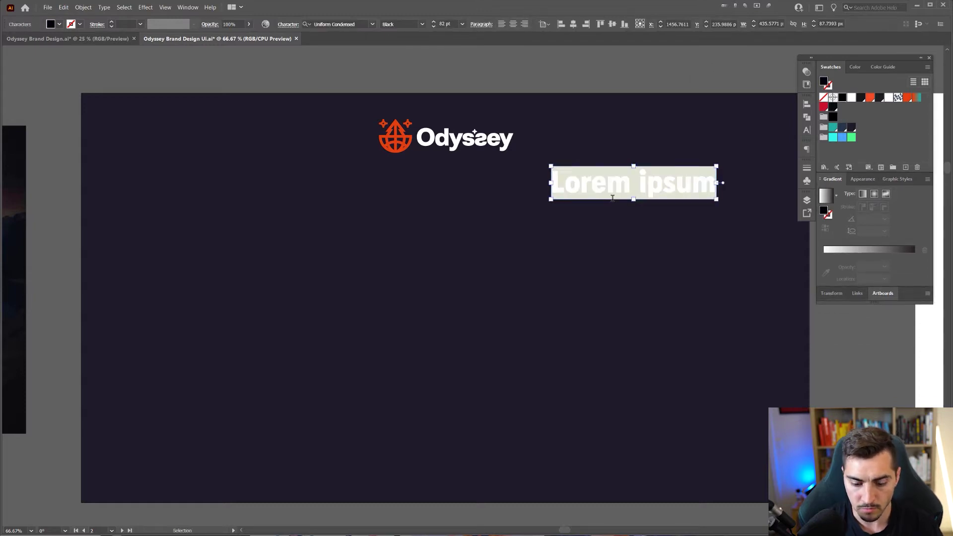
pyautogui.hotkey('ctrl', 'alt', 'shift', ',')
pyautogui.hotkey('ctrl', 'alt', 'shift', ',')
pyautogui.hotkey('ctrl', 'alt', 'shift', ',')
pyautogui.hotkey('ctrl', 'alt', 'shift', ',')
pyautogui.write('BO')
pyautogui.press('Escape')
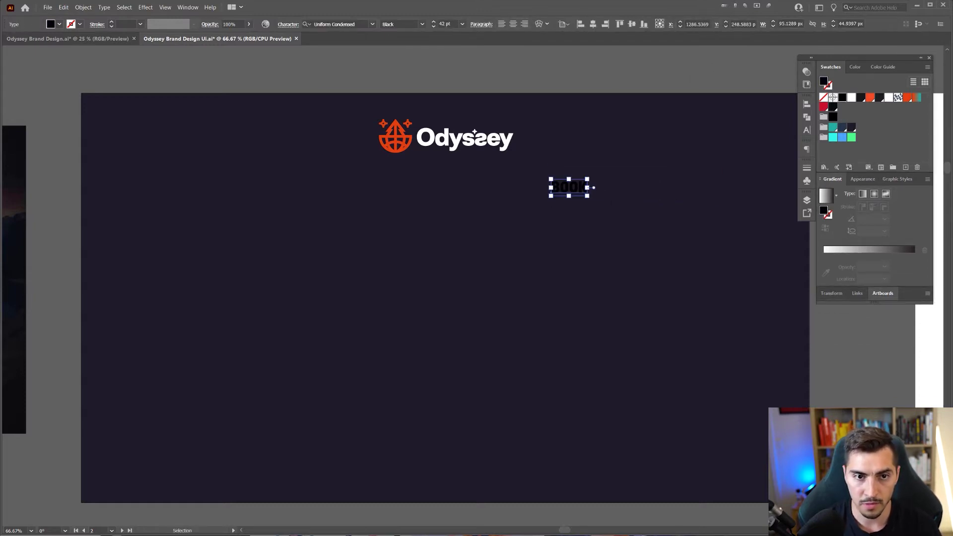
# Step: Set the font of the BOOK text to Montreux Grotesk Bold
pyautogui.click(336, 24)
pyautogui.write('MCNT')
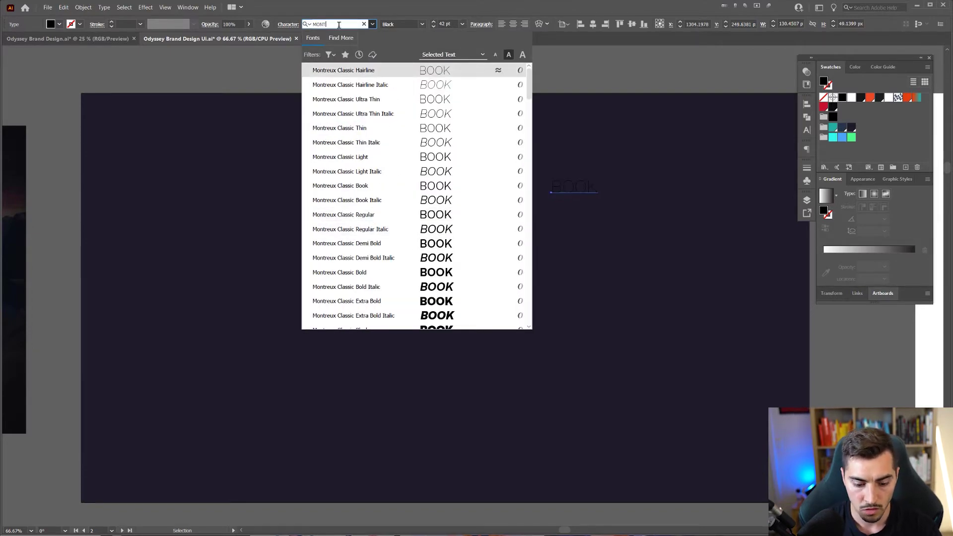
pyautogui.scroll(-7, 378, 199)
pyautogui.click(348, 272)
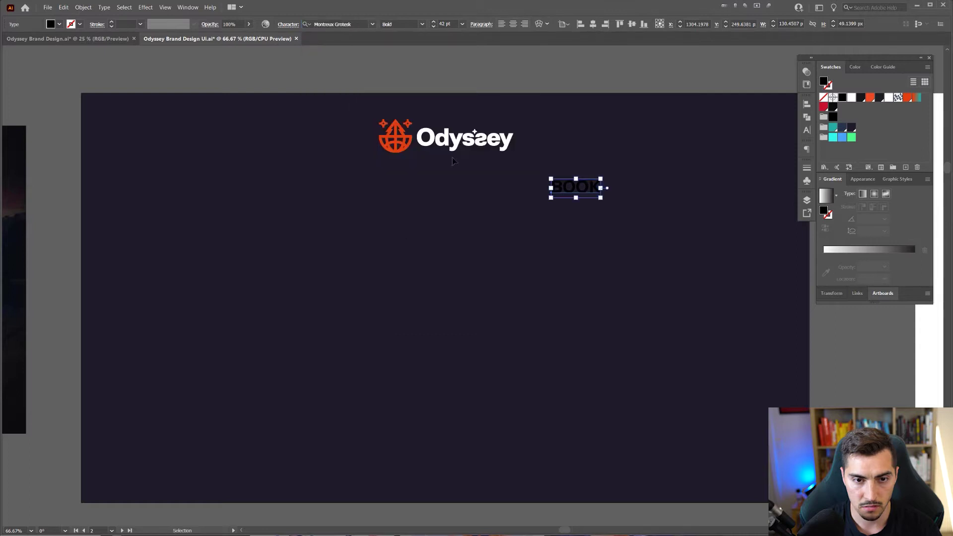
# Step: Reduce the BOOK text to 22 pt, fill it white and position it to the right of the logo
pyautogui.hotkey('ctrl', 'shift', ',')
pyautogui.hotkey('ctrl', 'shift', ',')
pyautogui.hotkey('ctrl', 'shift', ',')
pyautogui.hotkey('ctrl', 'shift', ',')
pyautogui.hotkey('ctrl', 'shift', ',')
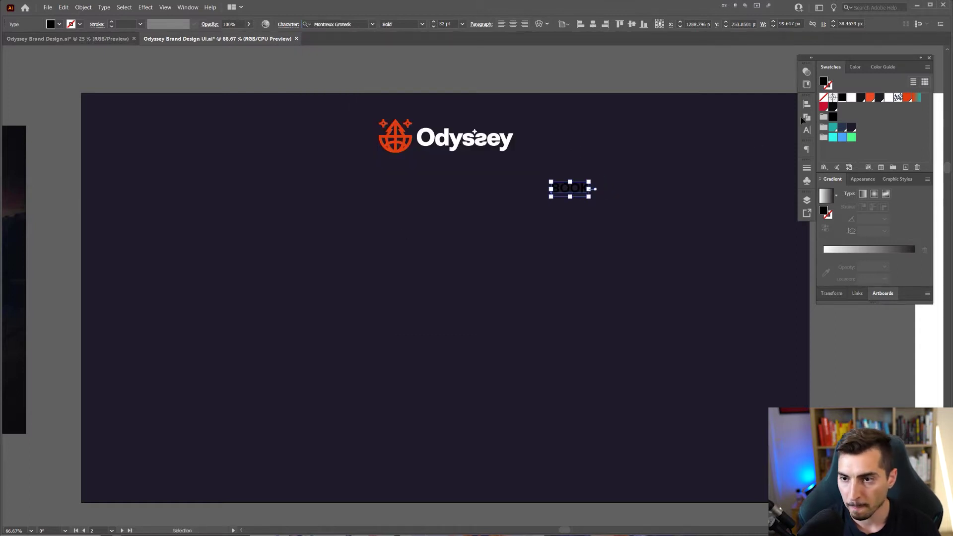
pyautogui.click(852, 97)
pyautogui.click(675, 96)
pyautogui.moveTo(582, 184); pyautogui.dragTo(596, 144)
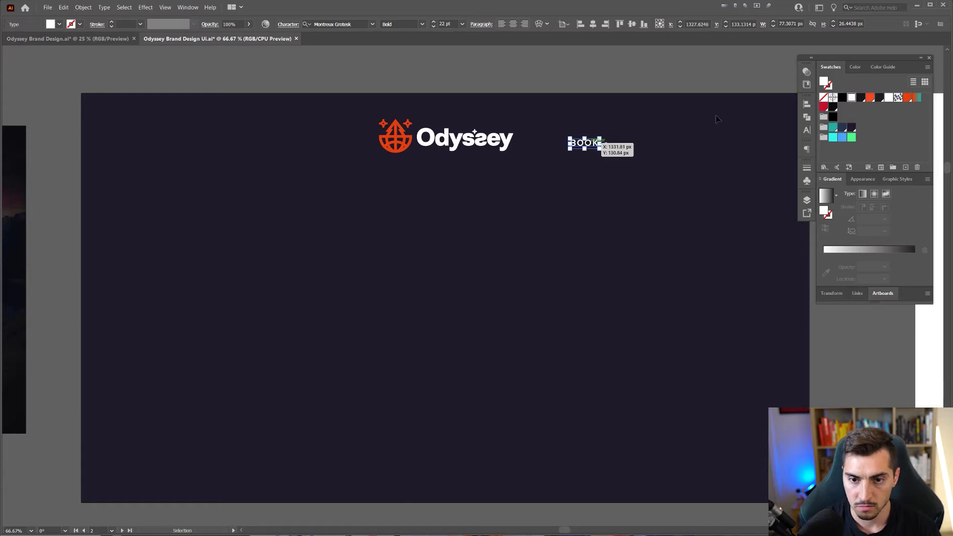
# Step: Duplicate the BOOK text horizontally to its right and extend the original to read BOOK NOW
pyautogui.moveTo(783, 125); pyautogui.dragTo(661, 117)
pyautogui.click(532, 107)
pyautogui.keyDown('alt'); pyautogui.keyDown('shift'); pyautogui.moveTo(470, 134); pyautogui.dragTo(548, 136); pyautogui.keyUp('shift'); pyautogui.keyUp('alt')
pyautogui.write('t')
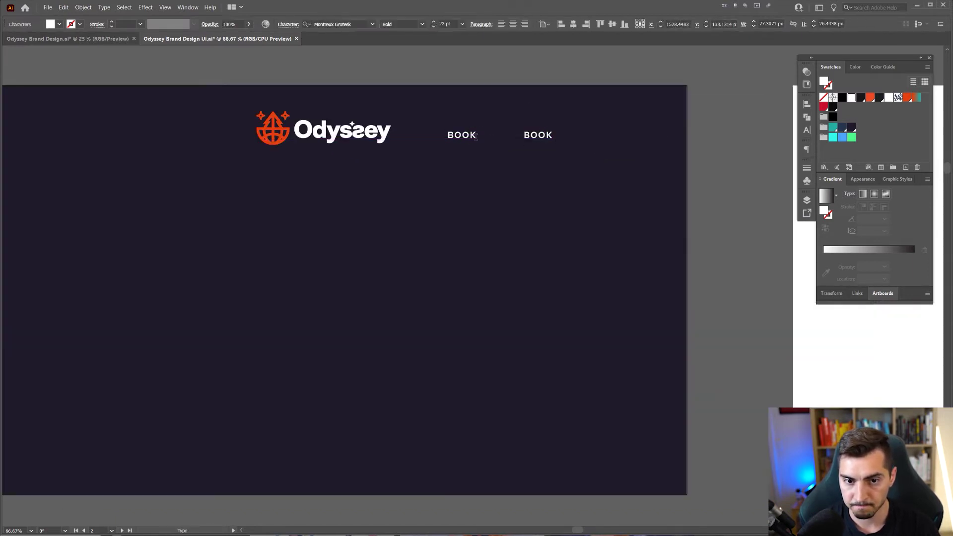
pyautogui.write('NOW')
pyautogui.press('Escape')
# Step: Space the duplicated BOOK text farther from BOOK NOW and change its wording to ABOUT
pyautogui.click(541, 135)
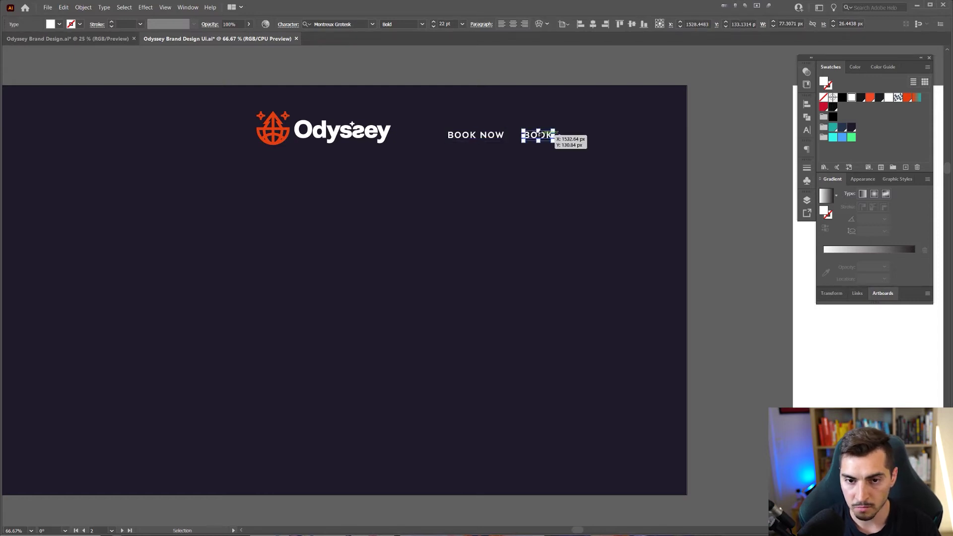
pyautogui.moveTo(555, 134); pyautogui.dragTo(745, 114)
pyautogui.click(564, 130)
pyautogui.doubleClick(569, 134)
pyautogui.hotkey('ctrl', 'a')
pyautogui.write('ABOUT')
pyautogui.press('Escape')
# Step: Copy the BOOK NOW and ABOUT menu items to the left side of the Odyssey logo
pyautogui.keyDown('alt'); pyautogui.scroll(-1, 602, 166); pyautogui.keyUp('alt')
pyautogui.click(572, 78)
pyautogui.click(670, 121)
pyautogui.moveTo(684, 122); pyautogui.dragTo(413, 145)
pyautogui.keyDown('alt'); pyautogui.scroll(2, 414, 139); pyautogui.keyUp('alt')
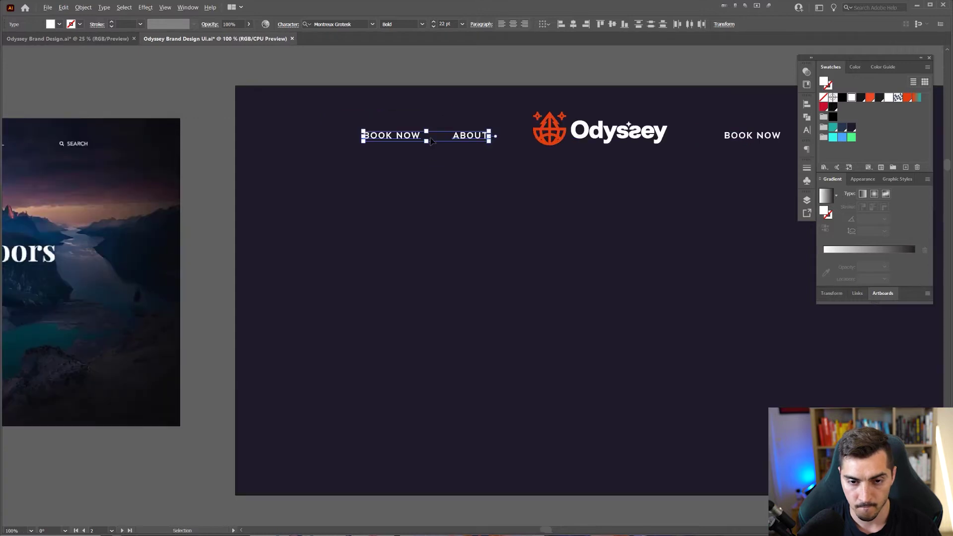
# Step: Change the copied BOOK NOW item left of the logo to FLIGHTS
pyautogui.tripleClick(365, 133)
pyautogui.write('SWEARC')
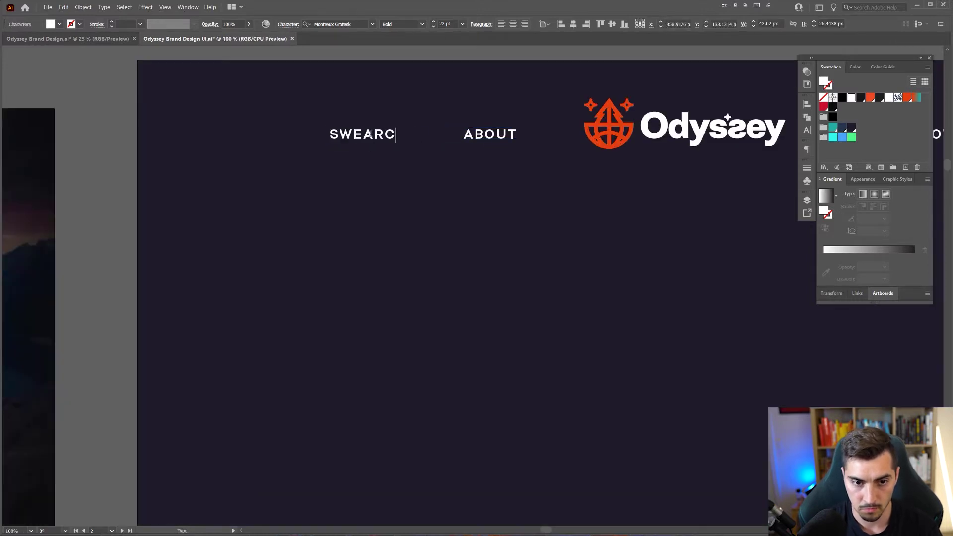
pyautogui.write('FLIGHTS')
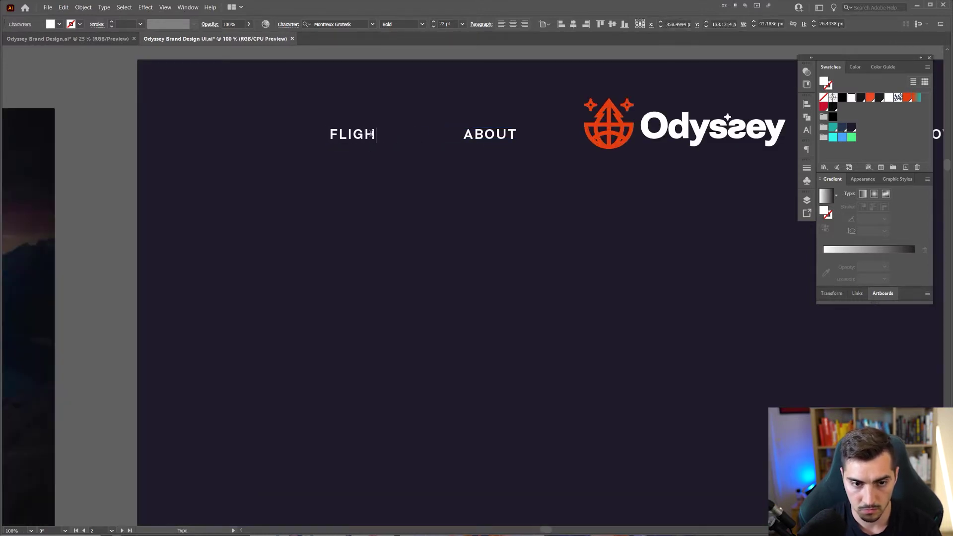
pyautogui.press('Escape')
# Step: Change the copied ABOUT item left of the logo to EXPLORE
pyautogui.keyDown('alt'); pyautogui.scroll(-2, 375, 138); pyautogui.keyUp('alt')
pyautogui.moveTo(378, 140); pyautogui.dragTo(710, 134)
pyautogui.click(421, 101)
pyautogui.moveTo(780, 122); pyautogui.dragTo(556, 146)
pyautogui.keyDown('alt'); pyautogui.scroll(1, 553, 150); pyautogui.keyUp('alt')
pyautogui.press('t')
pyautogui.click(551, 158)
pyautogui.keyDown('ctrl'); pyautogui.scroll(-1, 551, 159); pyautogui.keyUp('ctrl')
pyautogui.keyDown('shift'); pyautogui.hscroll(2, 550, 160); pyautogui.keyUp('shift')
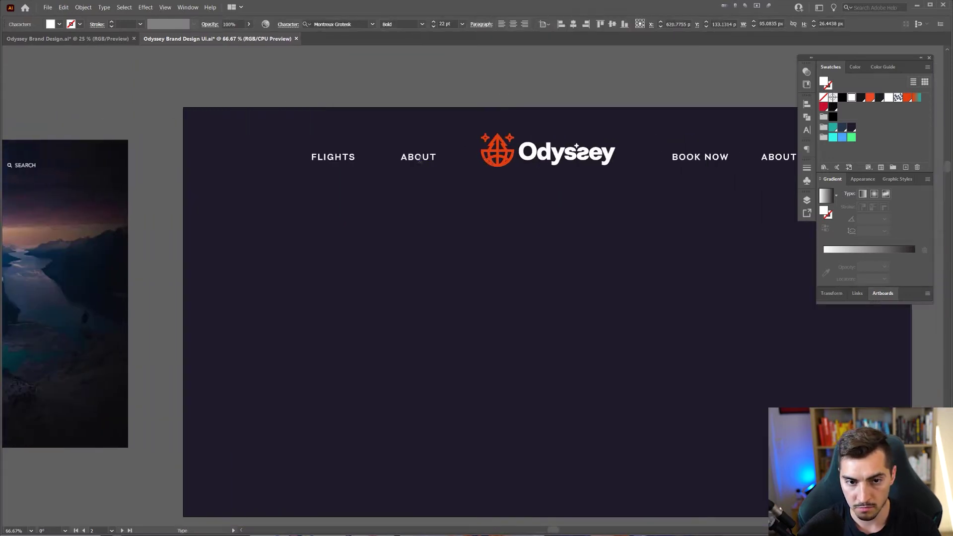
pyautogui.tripleClick(418, 157)
pyautogui.write('EW')
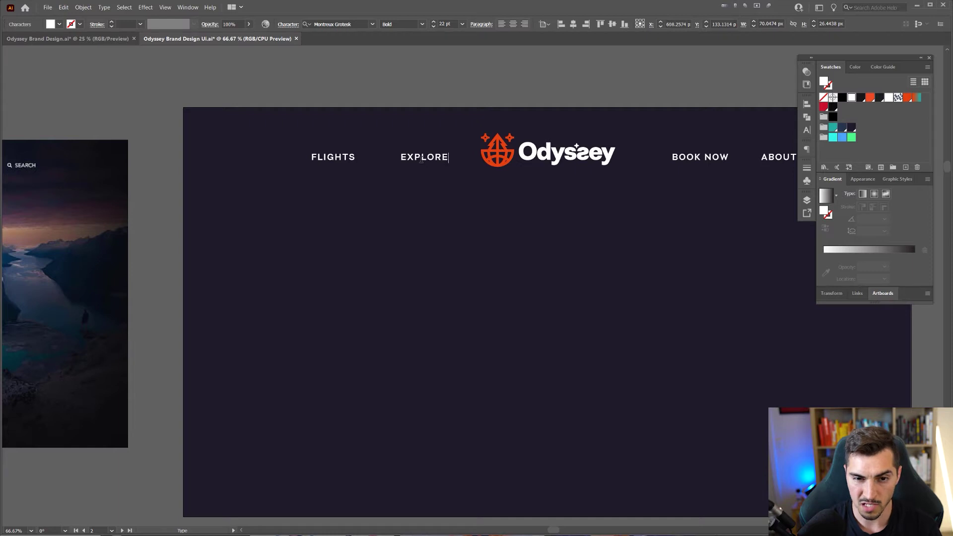
pyautogui.press('Escape')
# Step: Select the four menu items FLIGHTS, EXPLORE, BOOK NOW and ABOUT and raise them level with the logo
pyautogui.keyDown('alt'); pyautogui.scroll(1, 421, 158); pyautogui.keyUp('alt')
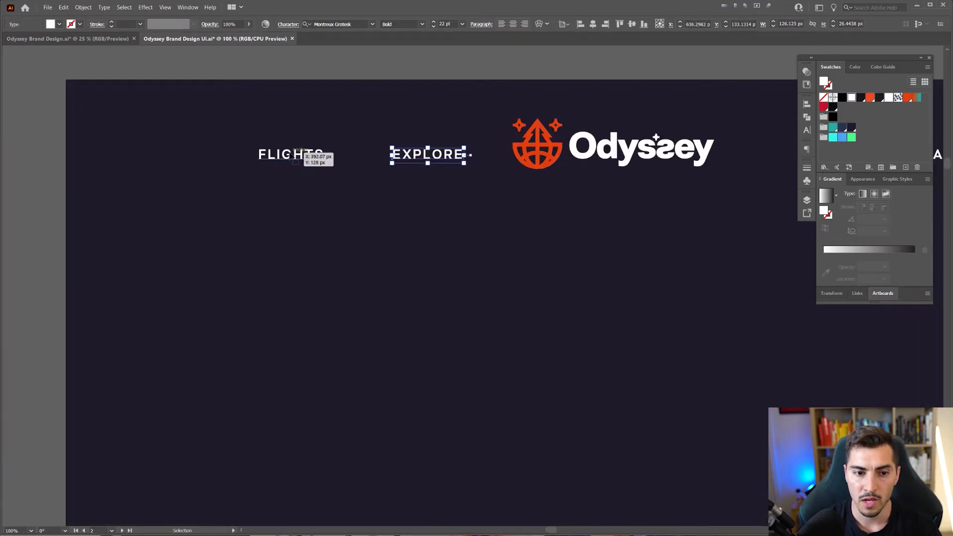
pyautogui.keyDown('shift'); pyautogui.hscroll(4, 232, 141); pyautogui.keyUp('shift')
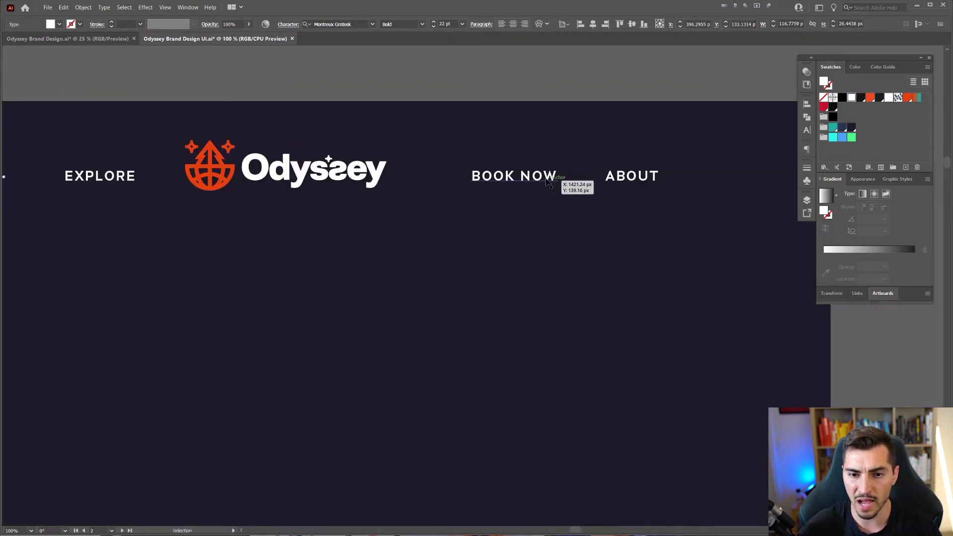
pyautogui.click(550, 179)
pyautogui.keyDown('alt'); pyautogui.scroll(-3, 551, 180); pyautogui.keyUp('alt')
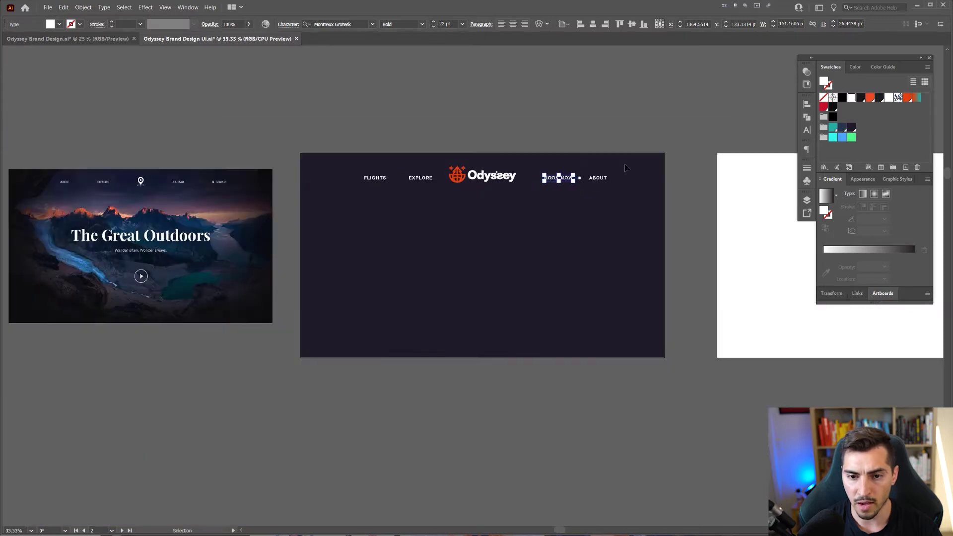
pyautogui.moveTo(622, 163); pyautogui.dragTo(559, 192)
pyautogui.keyDown('shift'); pyautogui.moveTo(438, 168); pyautogui.dragTo(365, 180); pyautogui.keyUp('shift')
pyautogui.hotkey('shift', 'Up')
pyautogui.hotkey('shift', 'Up')
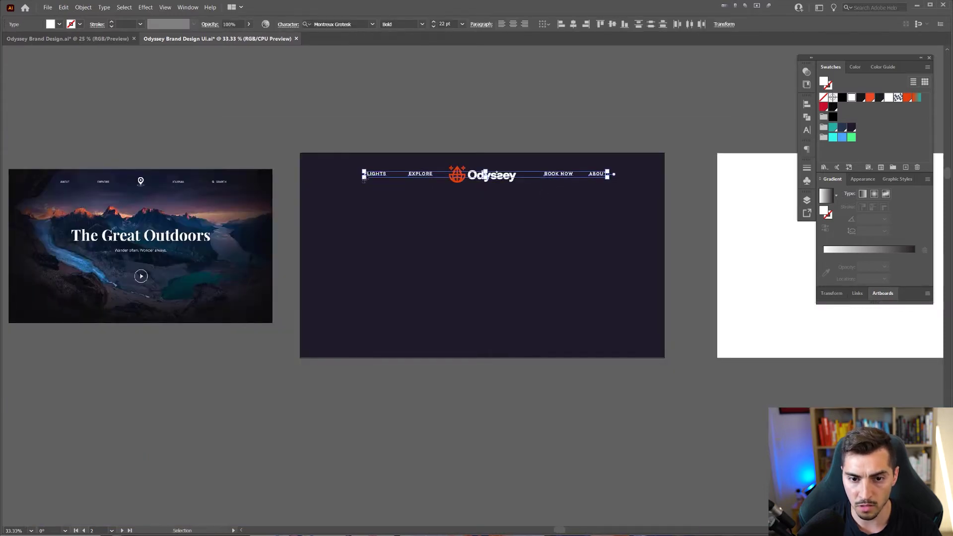
pyautogui.keyDown('alt'); pyautogui.scroll(3, 542, 102); pyautogui.keyUp('alt')
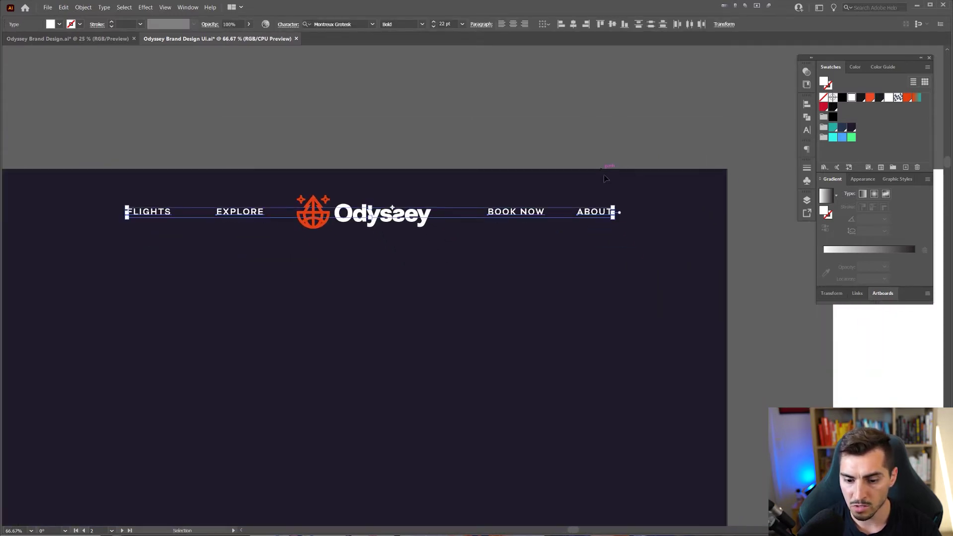
# Step: Sample the artboard's dark background colour with the Eyedropper for the four selected menu items
pyautogui.press('i')
pyautogui.click(614, 199)
pyautogui.click(852, 69)
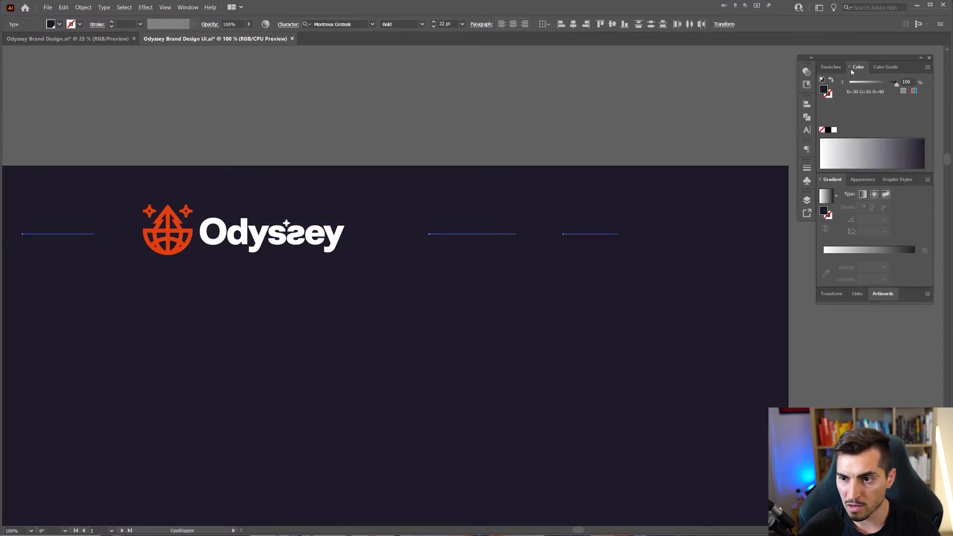
# Step: Set the Color Guide to the Shades harmony rule based on the sampled dark background colour
pyautogui.moveTo(898, 84); pyautogui.dragTo(619, 104)
pyautogui.click(896, 71)
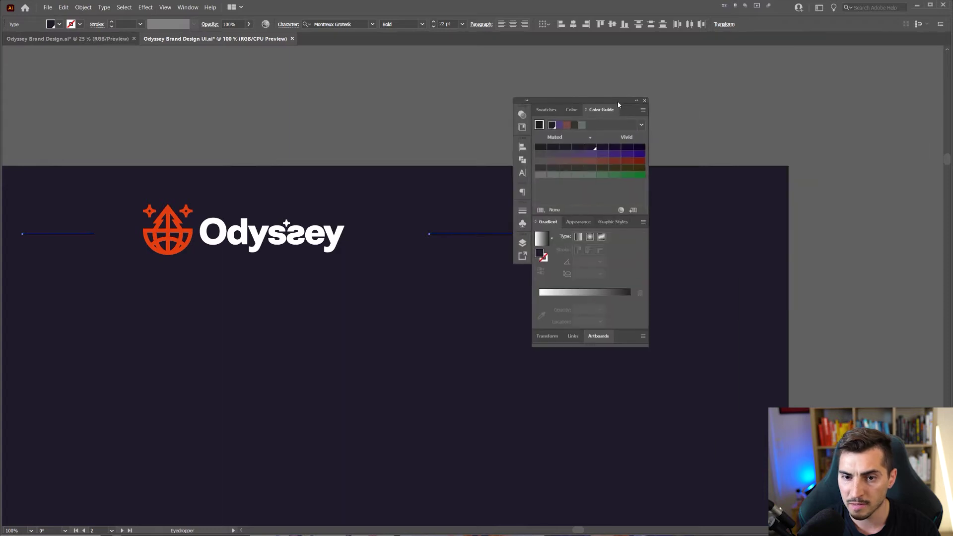
pyautogui.click(642, 126)
pyautogui.click(643, 110)
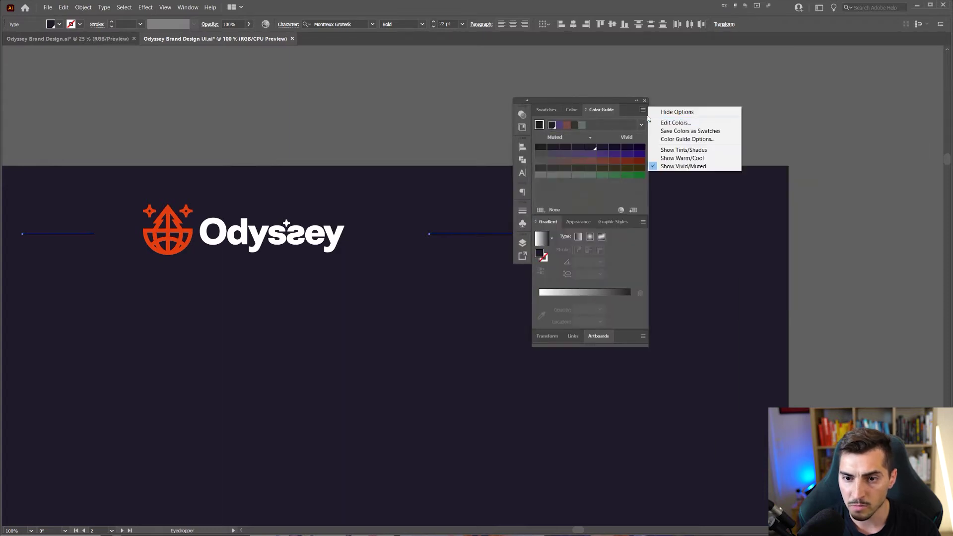
pyautogui.click(642, 126)
pyautogui.click(641, 126)
pyautogui.scroll(4, 608, 156)
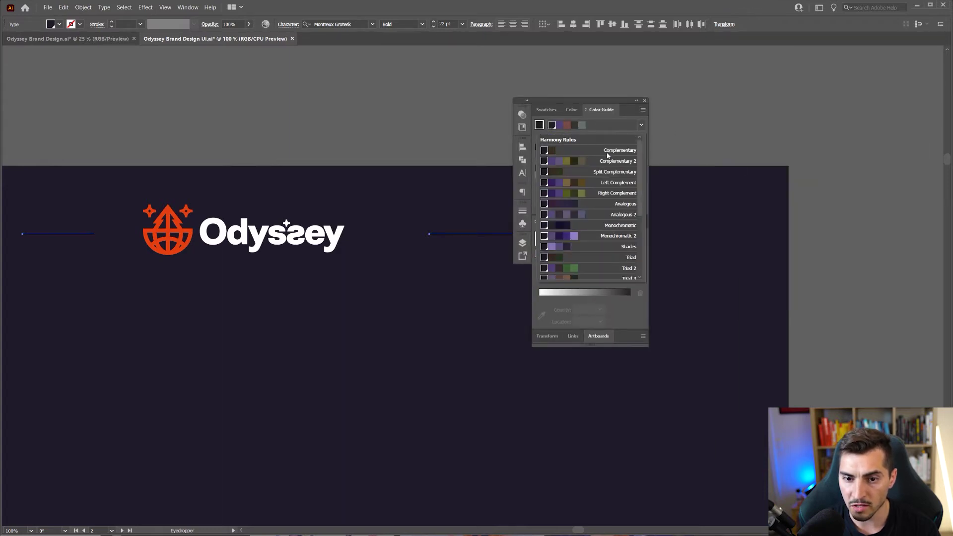
pyautogui.click(555, 247)
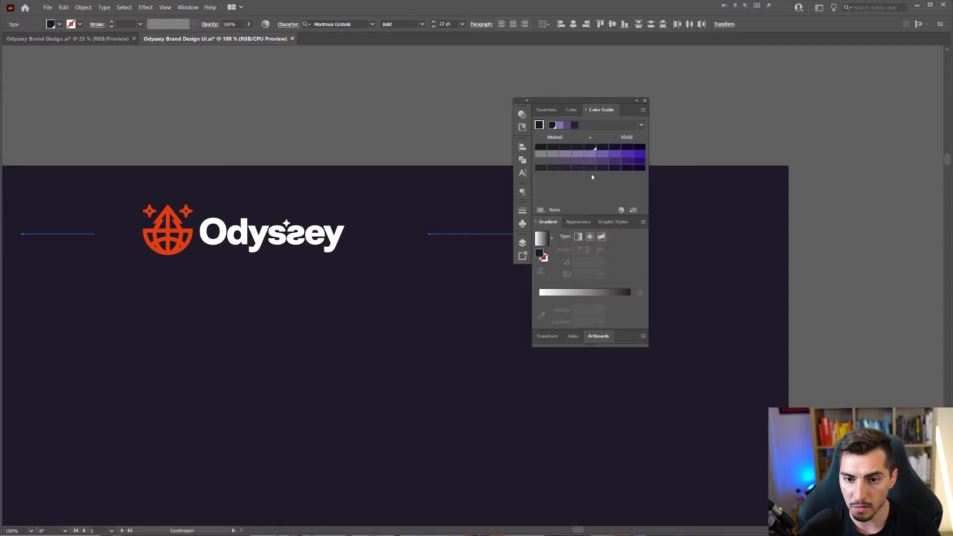
# Step: Recolour the selected menu items with a muted grey-purple variation from the Color Guide's shades
pyautogui.click(553, 154)
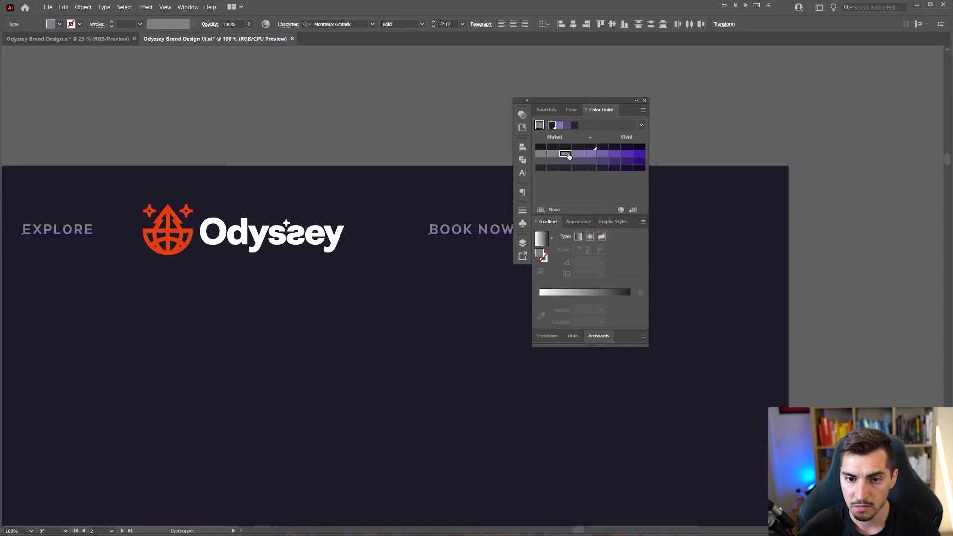
pyautogui.click(594, 153)
pyautogui.click(549, 155)
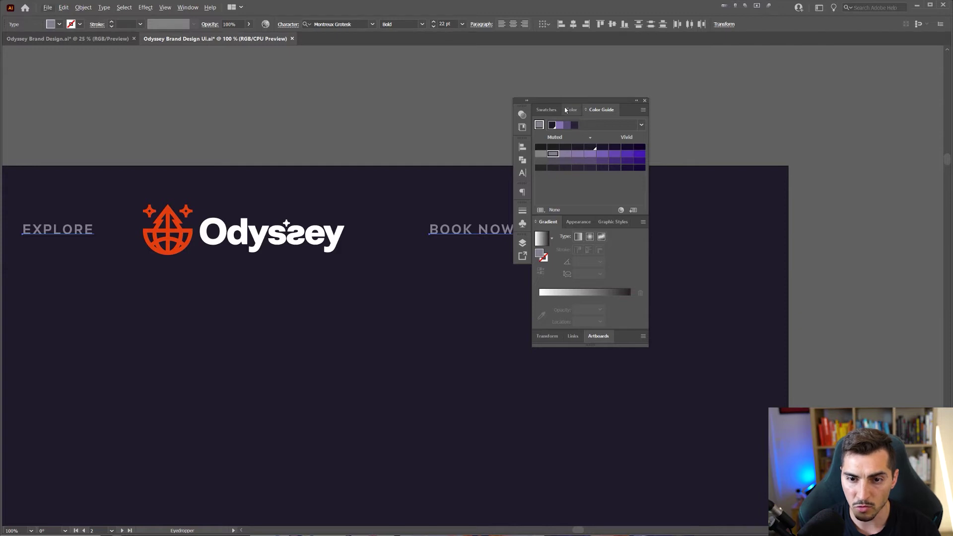
# Step: Switch the colour sliders to HSB and lighten the menu text to about 12% saturation and 70% brightness
pyautogui.click(547, 109)
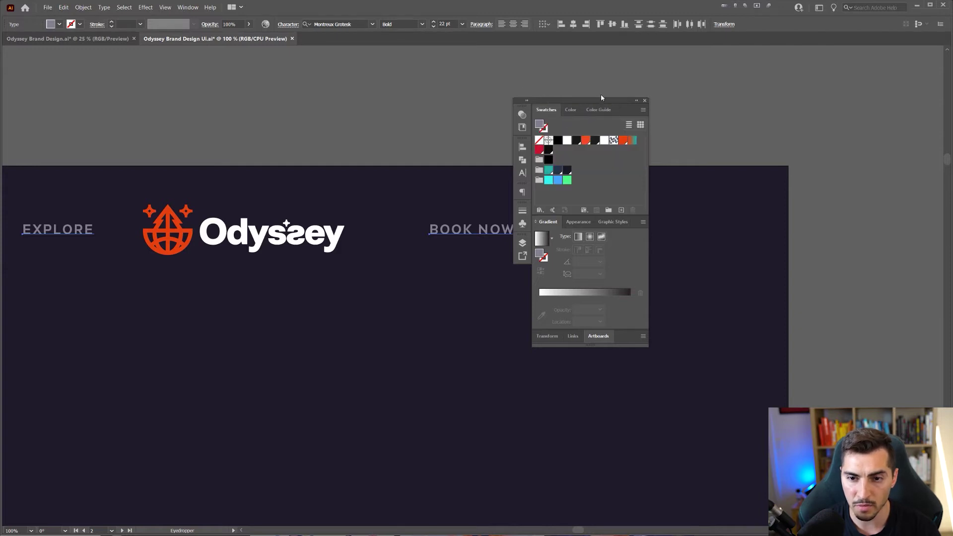
pyautogui.click(571, 112)
pyautogui.click(642, 110)
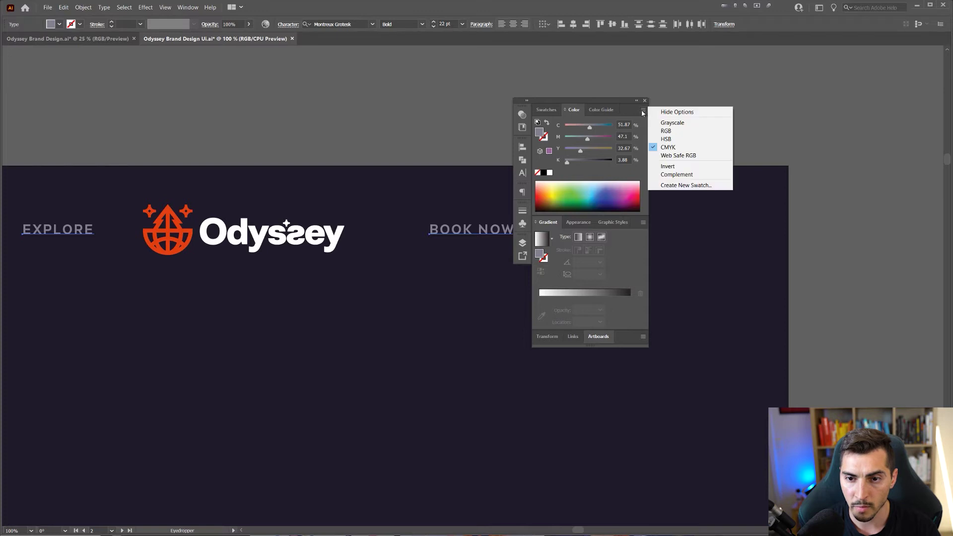
pyautogui.click(659, 138)
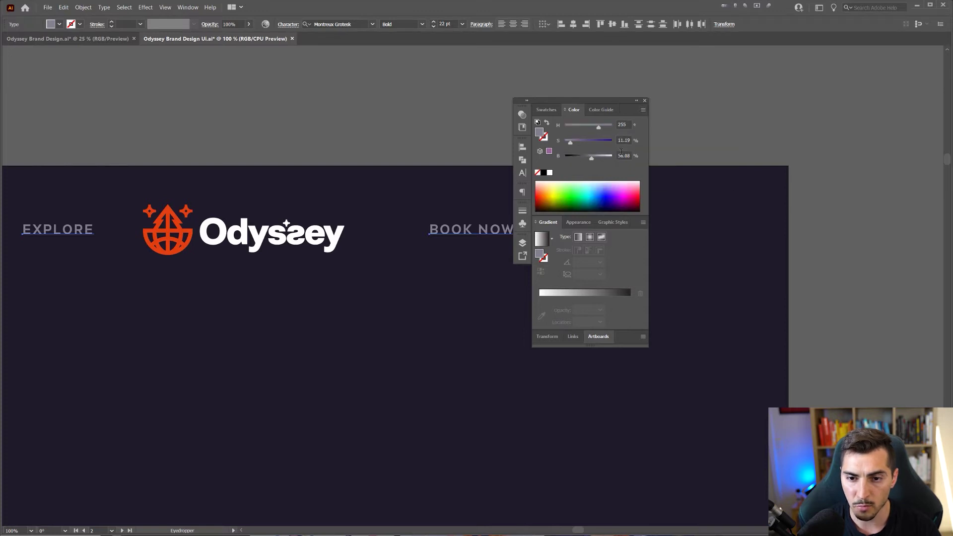
pyautogui.scroll(20, 621, 151)
pyautogui.scroll(-15, 621, 152)
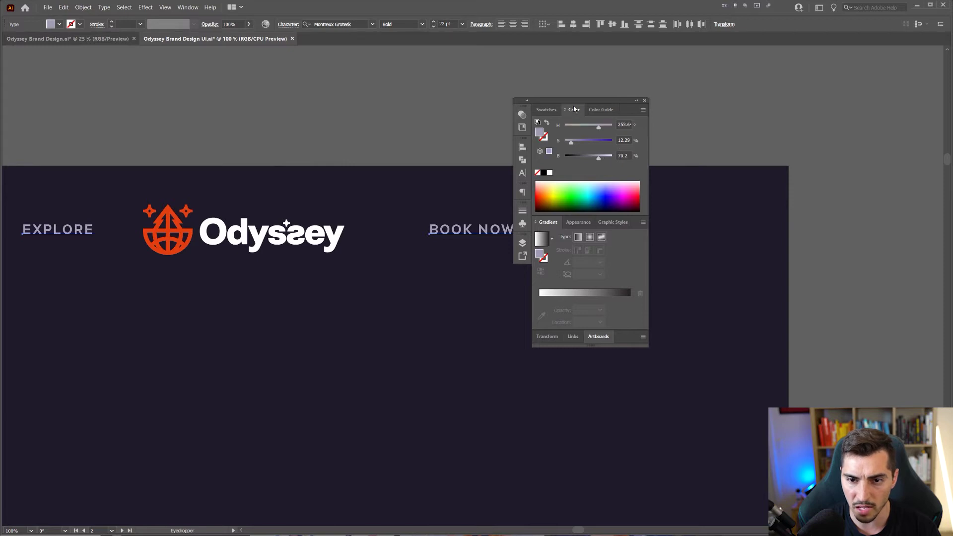
pyautogui.press('v')
pyautogui.moveTo(570, 101); pyautogui.dragTo(837, 71)
pyautogui.click(638, 116)
# Step: Set the font weight of FLIGHTS, EXPLORE, BOOK NOW and ABOUT to Demi Bold
pyautogui.keyDown('alt'); pyautogui.scroll(-2, 638, 116); pyautogui.keyUp('alt')
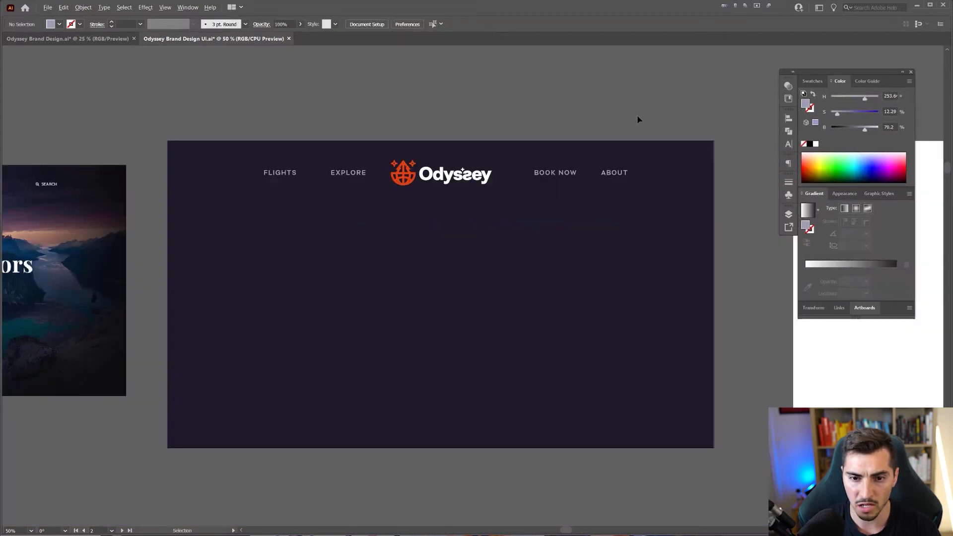
pyautogui.keyDown('alt'); pyautogui.scroll(-1, 638, 118); pyautogui.keyUp('alt')
pyautogui.click(621, 154)
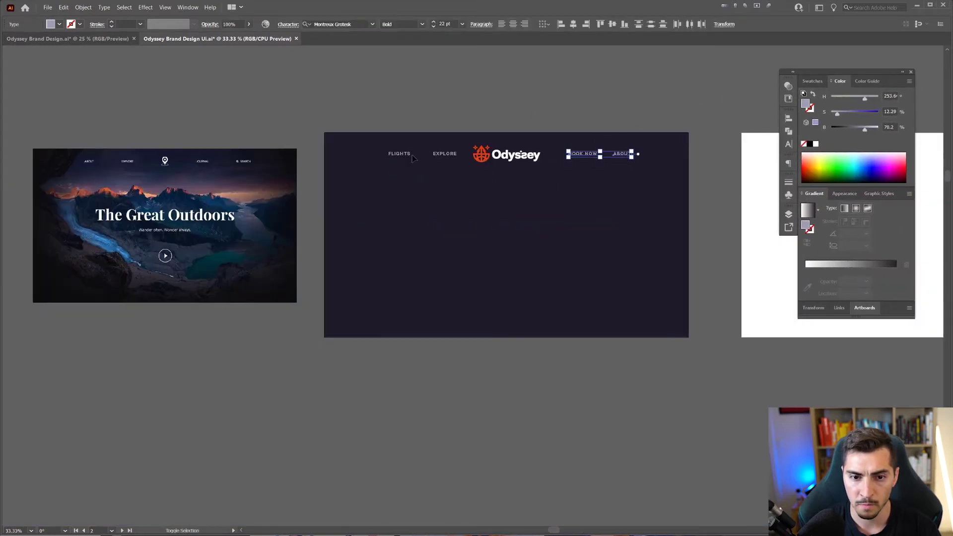
pyautogui.click(423, 23)
pyautogui.click(400, 158)
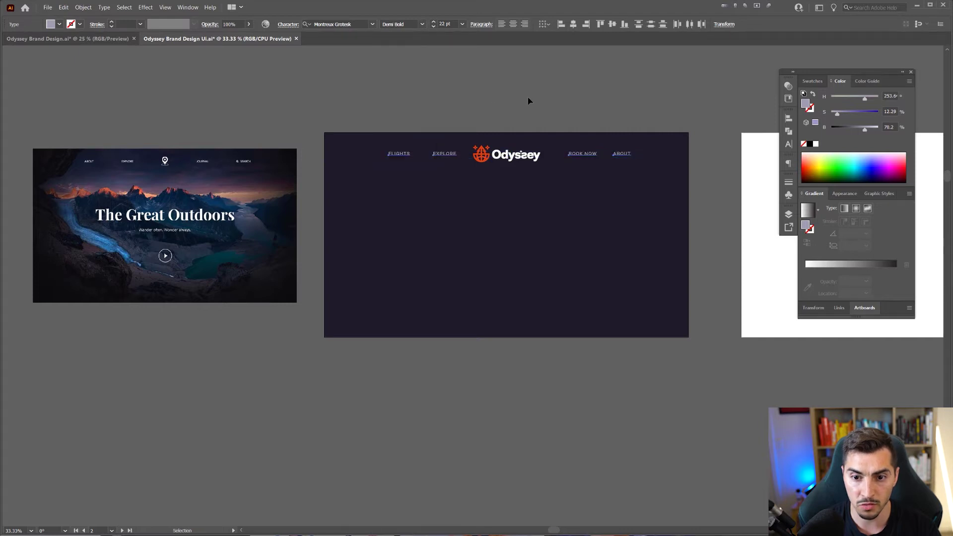
pyautogui.click(554, 130)
# Step: Select the whole Odyssey logo with the Lasso tool to check its placement between the menu items, and deselect it
pyautogui.keyDown('alt'); pyautogui.scroll(2, 552, 128); pyautogui.keyUp('alt')
pyautogui.press('Tab')
pyautogui.moveTo(595, 125); pyautogui.dragTo(492, 168)
pyautogui.keyDown('alt'); pyautogui.scroll(-1, 592, 125); pyautogui.keyUp('alt')
pyautogui.press('q')
pyautogui.press('Tab')
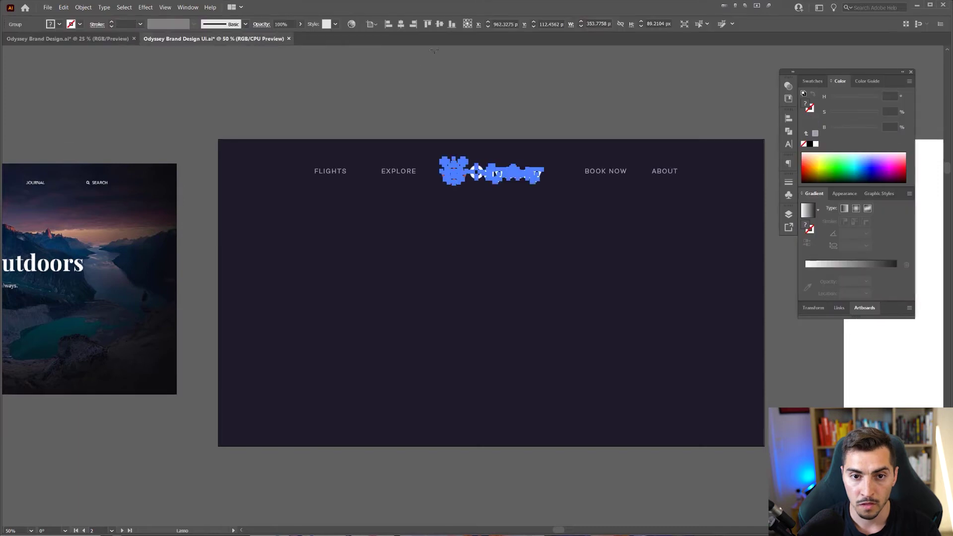
pyautogui.press('v')
pyautogui.click(507, 76)
pyautogui.press('Tab')
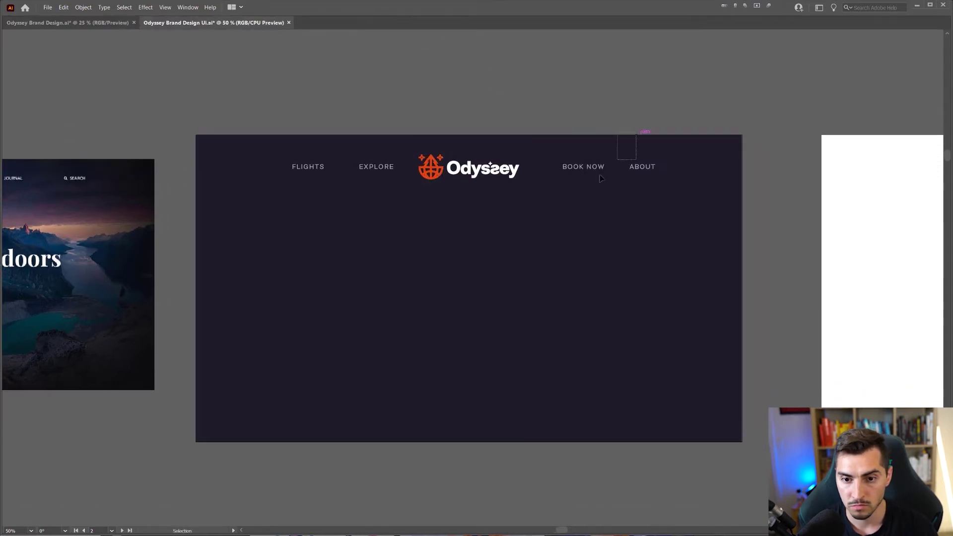
# Step: Nudge BOOK NOW and ABOUT left in three large increments, closer to the Odyssey logo
pyautogui.moveTo(601, 178); pyautogui.dragTo(582, 189)
pyautogui.click(583, 190)
pyautogui.moveTo(613, 133); pyautogui.dragTo(581, 188)
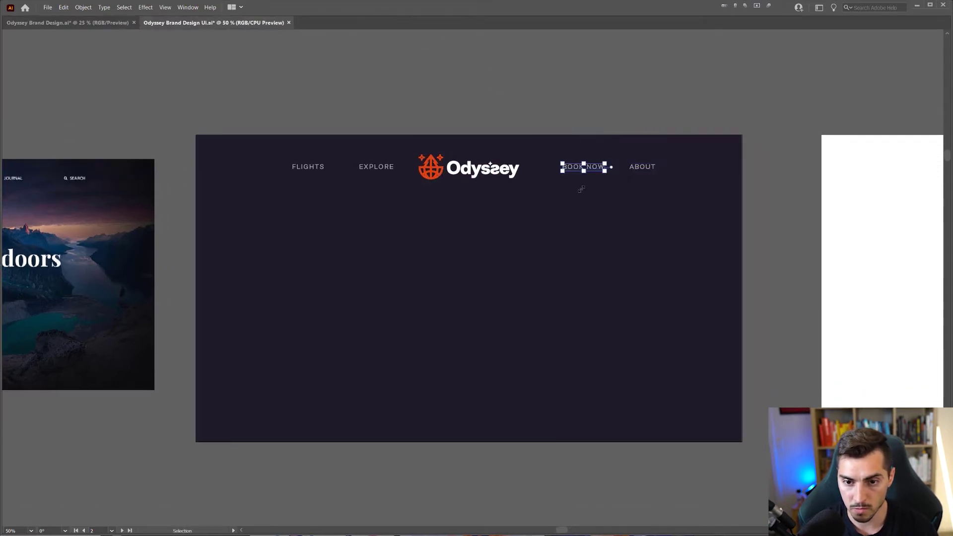
pyautogui.moveTo(652, 134); pyautogui.dragTo(561, 199)
pyautogui.hotkey('shift', 'Left')
pyautogui.hotkey('shift', 'Left')
pyautogui.hotkey('shift', 'Left')
pyautogui.click(567, 121)
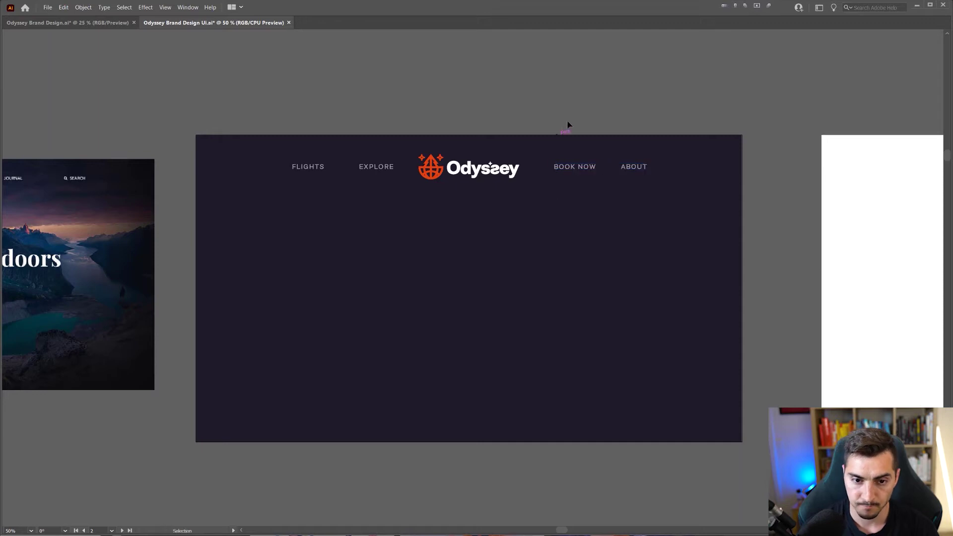
# Step: Nudge FLIGHTS and EXPLORE left in two large increments, widening their gap to the Odyssey logo
pyautogui.moveTo(386, 156); pyautogui.dragTo(281, 194)
pyautogui.hotkey('shift', 'Left')
pyautogui.hotkey('shift', 'Left')
pyautogui.click(547, 87)
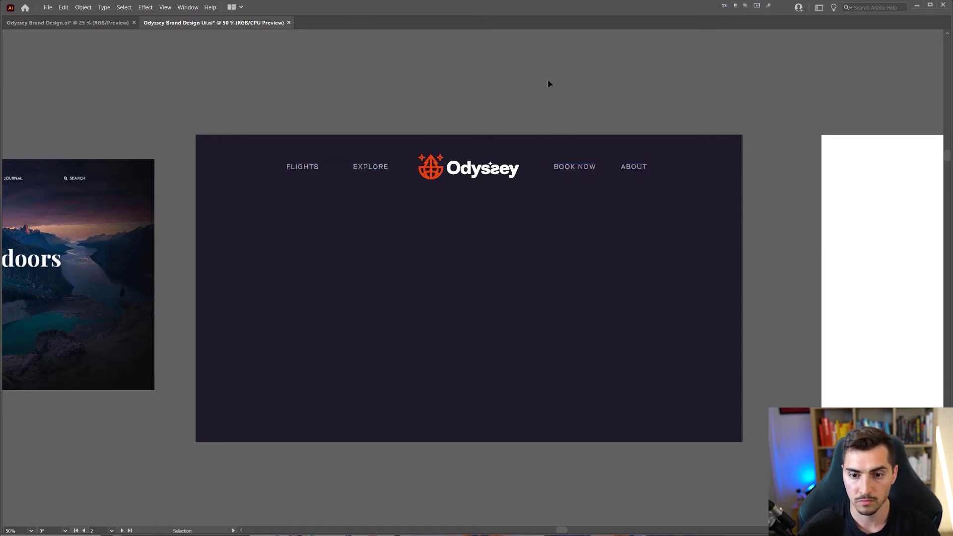
pyautogui.keyDown('alt'); pyautogui.scroll(-1, 546, 88); pyautogui.keyUp('alt')
pyautogui.moveTo(527, 88); pyautogui.dragTo(537, 93)
pyautogui.keyDown('alt'); pyautogui.scroll(1, 537, 96); pyautogui.keyUp('alt')
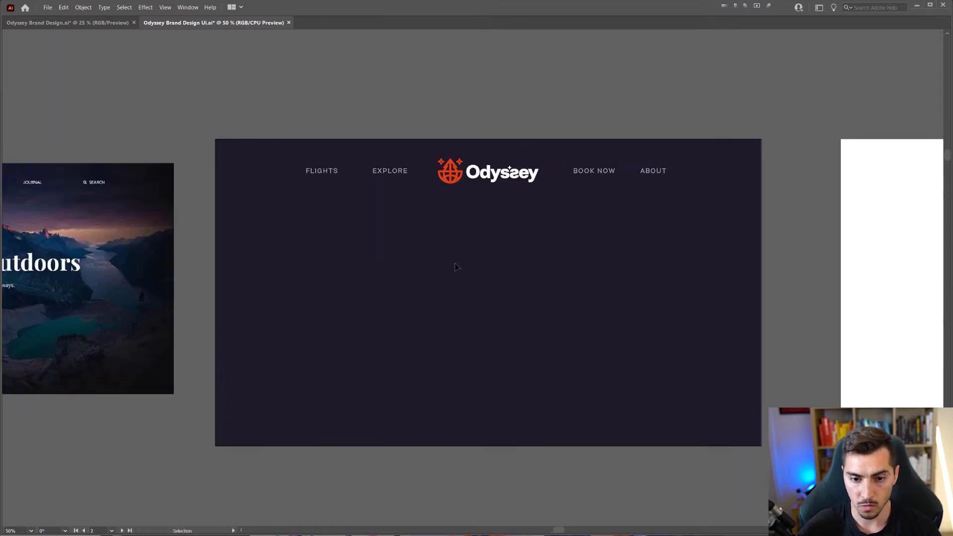
# Step: Copy the heading "Travel to the places unknown." from Odyssey Brand Design.ai and paste it into the UI document's dark artboard
pyautogui.keyDown('alt'); pyautogui.scroll(-3, 391, 275); pyautogui.keyUp('alt')
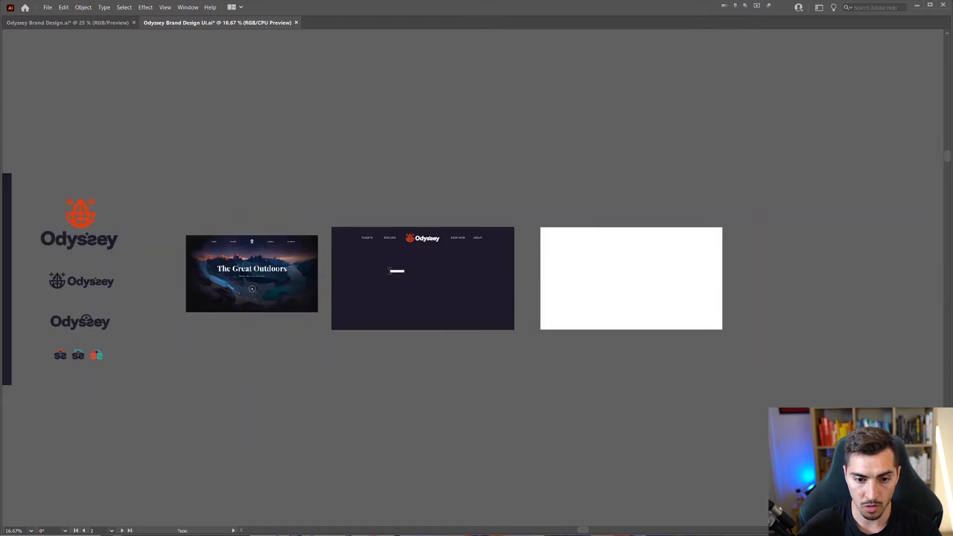
pyautogui.click(91, 24)
pyautogui.moveTo(247, 351); pyautogui.dragTo(300, 198)
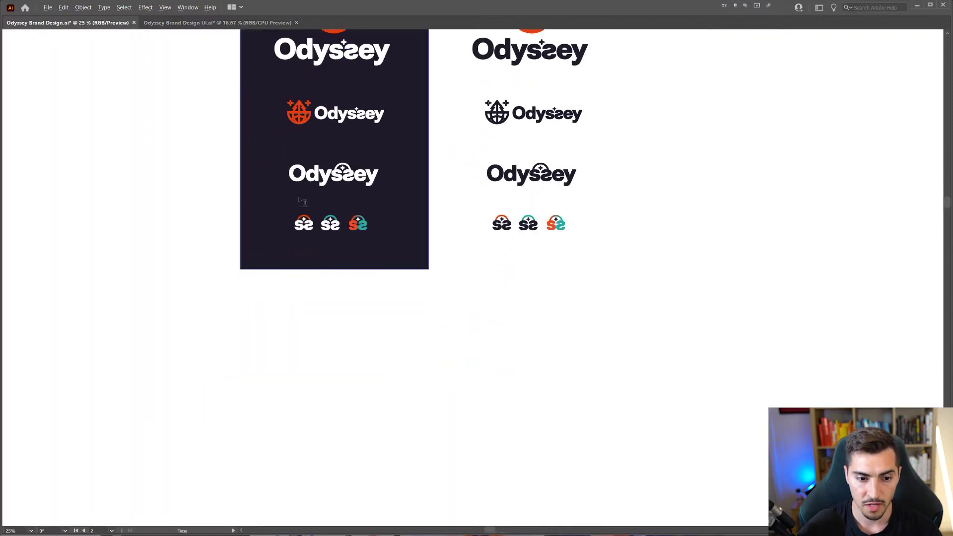
pyautogui.keyDown('alt'); pyautogui.scroll(-3, 300, 198); pyautogui.keyUp('alt')
pyautogui.press('t')
pyautogui.moveTo(157, 425); pyautogui.dragTo(229, 437)
pyautogui.hotkey('ctrl', 'c')
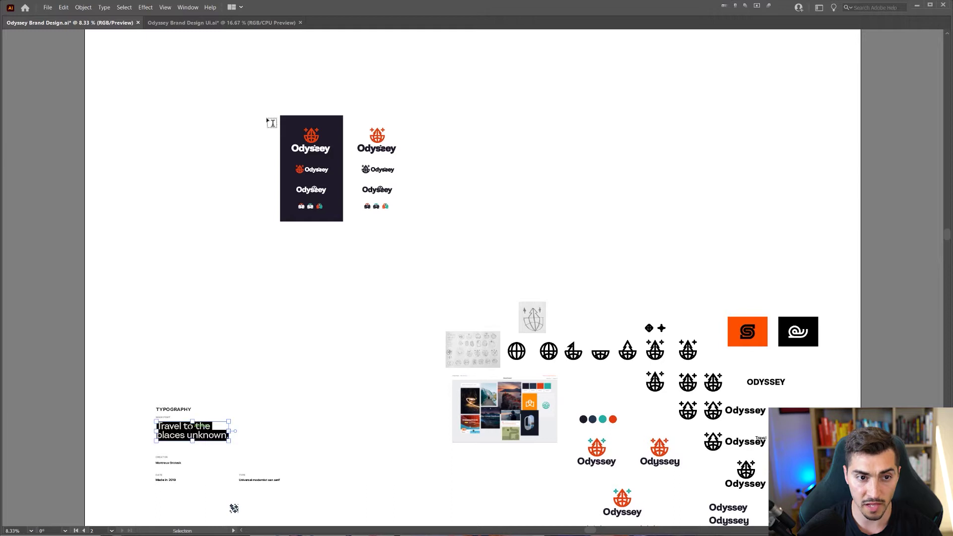
pyautogui.click(234, 23)
pyautogui.hotkey('ctrl', 'v')
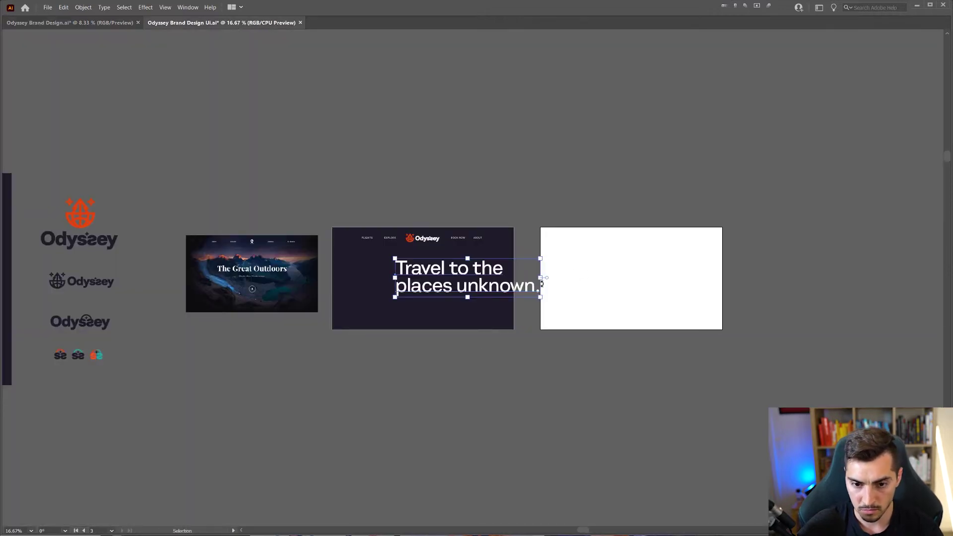
# Step: Scale the heading down to about 916 by 246 px and reposition it with centre-aligned text beneath the logo
pyautogui.keyDown('shift'); pyautogui.moveTo(541, 278); pyautogui.dragTo(483, 278); pyautogui.keyUp('shift')
pyautogui.keyDown('alt'); pyautogui.scroll(3, 412, 272); pyautogui.keyUp('alt')
pyautogui.press('Tab')
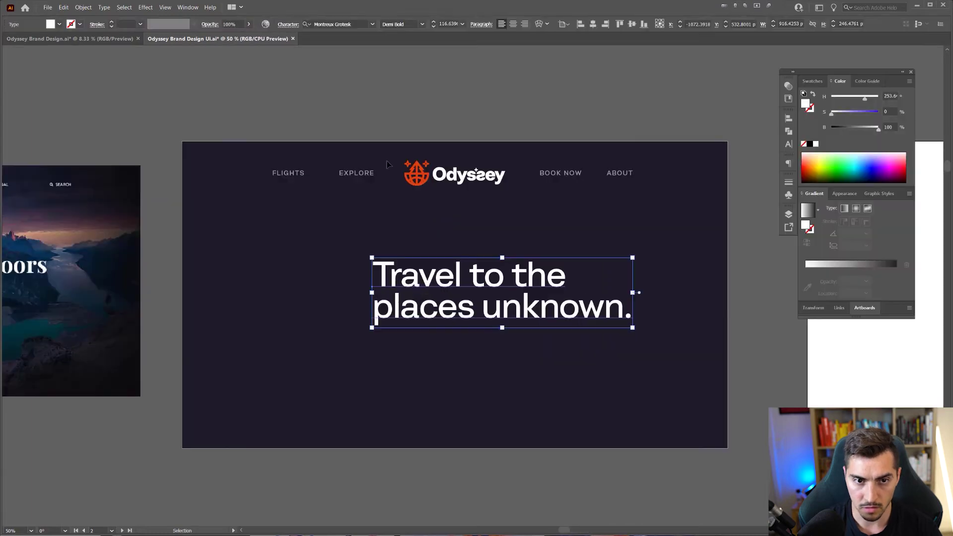
pyautogui.hotkey('ctrl', 'shift', 'c')
pyautogui.keyDown('shift'); pyautogui.moveTo(439, 315); pyautogui.dragTo(485, 252); pyautogui.keyUp('shift')
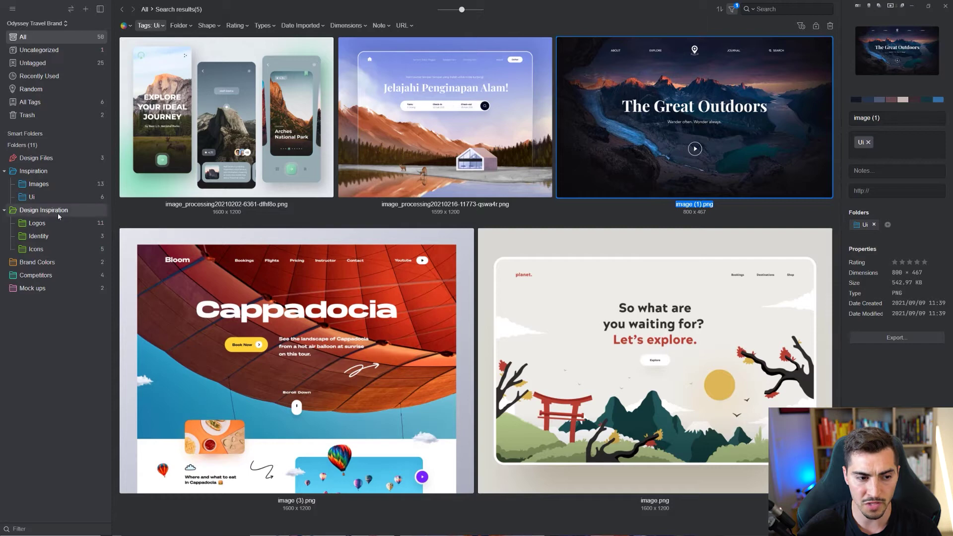
# Step: Switch to Eagle and open the Images subfolder of the Inspiration folder
pyautogui.click(47, 212)
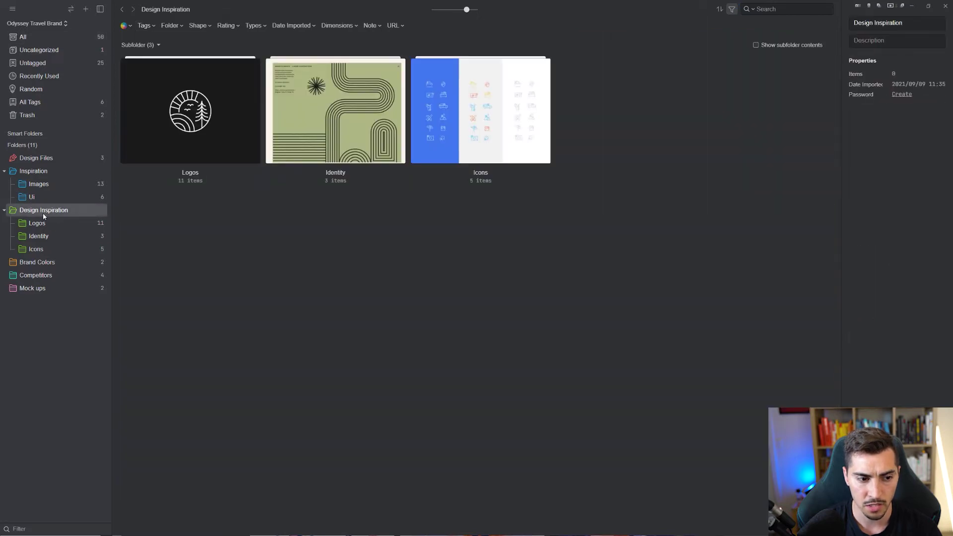
pyautogui.click(41, 174)
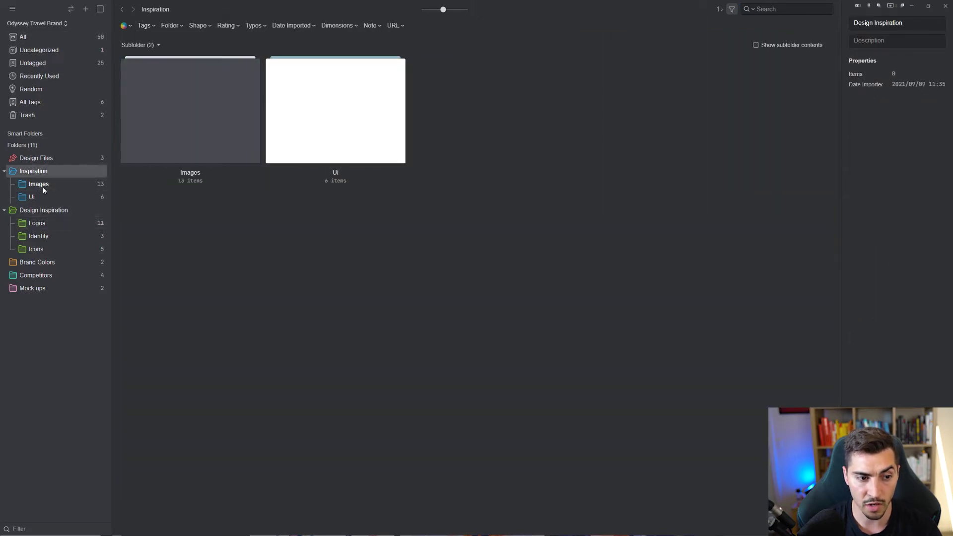
pyautogui.click(50, 186)
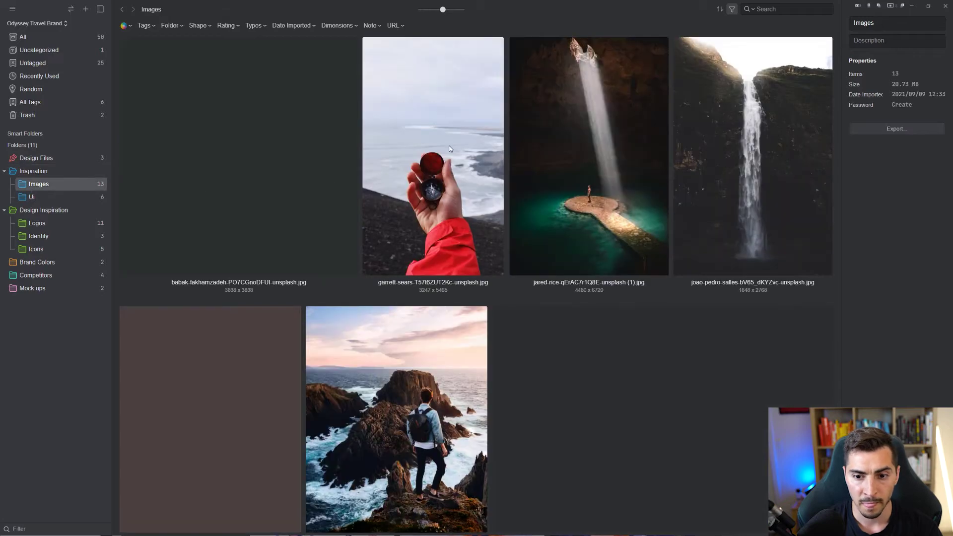
pyautogui.click(451, 149)
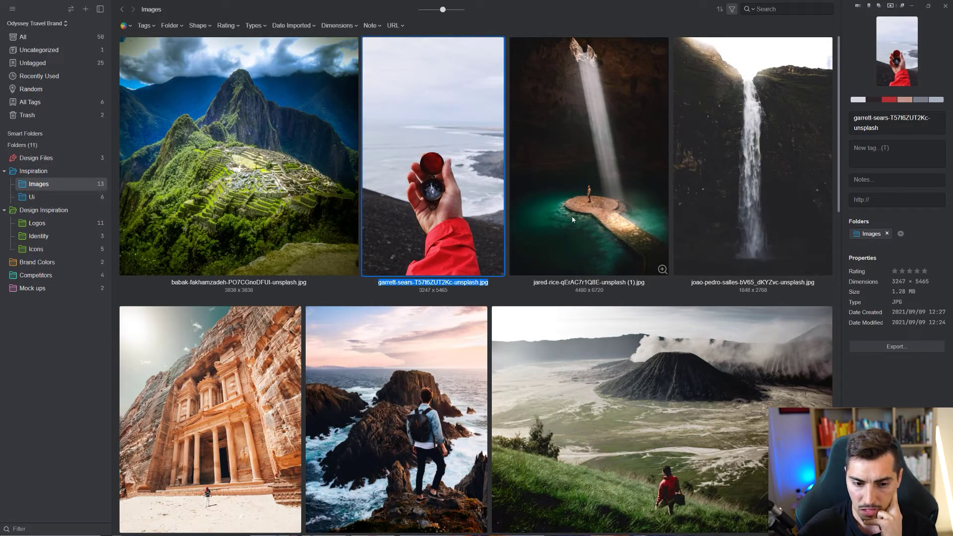
# Step: Look through all the travel photos in the Images folder for one that suits the website header
pyautogui.scroll(-5, 569, 213)
pyautogui.scroll(-3, 612, 237)
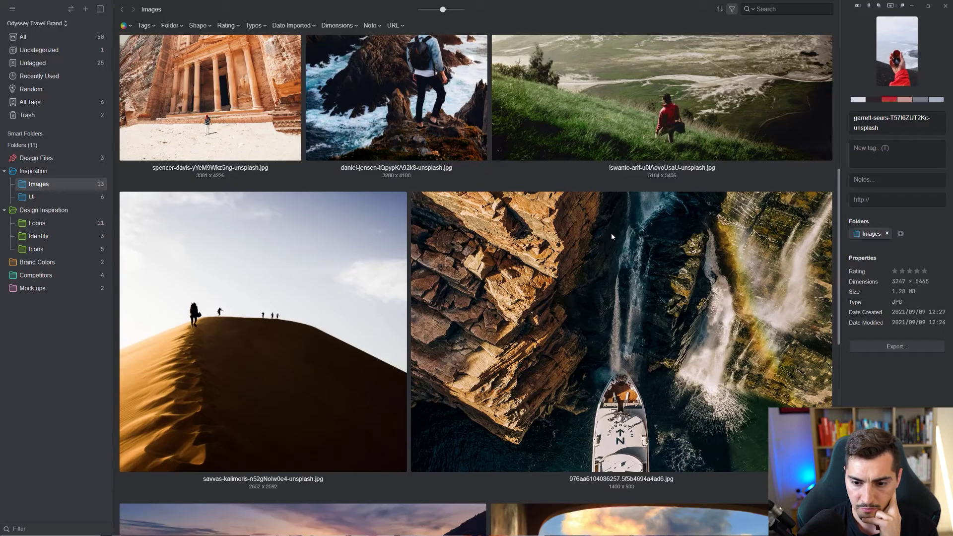
pyautogui.scroll(-5, 612, 237)
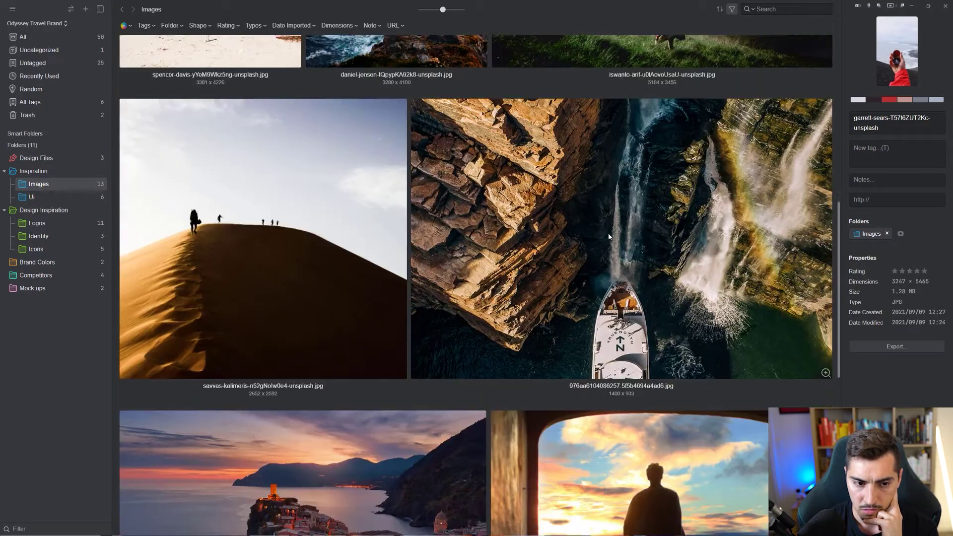
pyautogui.scroll(-5, 610, 236)
pyautogui.scroll(-2, 611, 232)
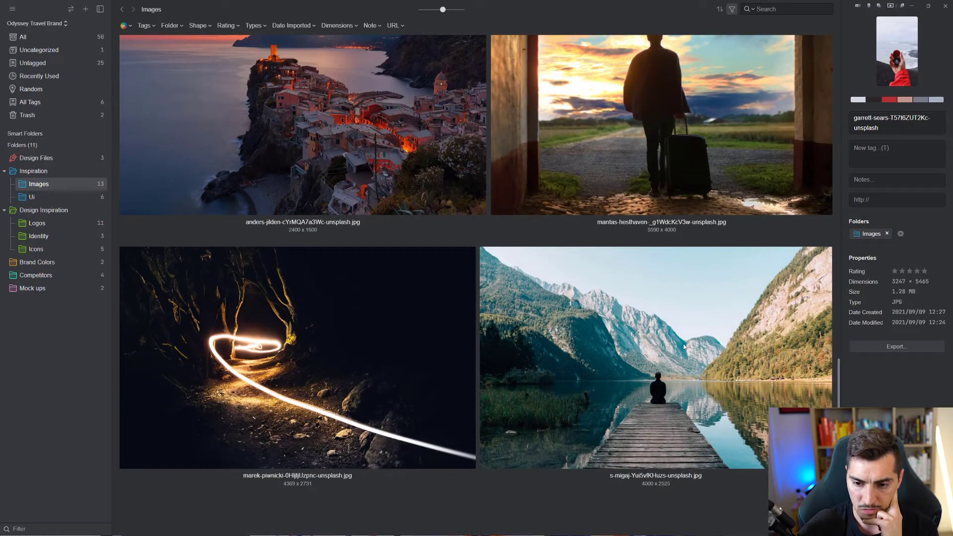
pyautogui.scroll(13, 674, 358)
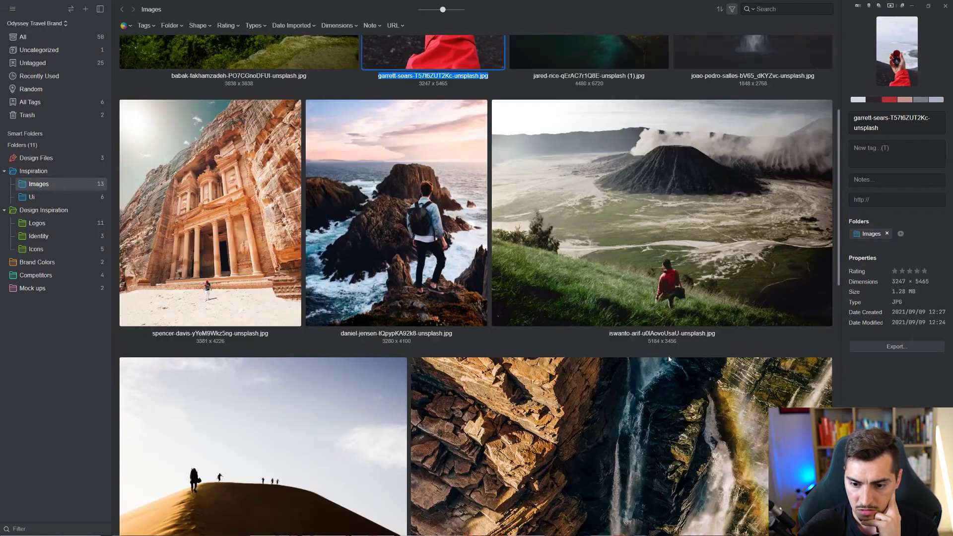
pyautogui.scroll(-6, 668, 359)
pyautogui.scroll(10, 669, 358)
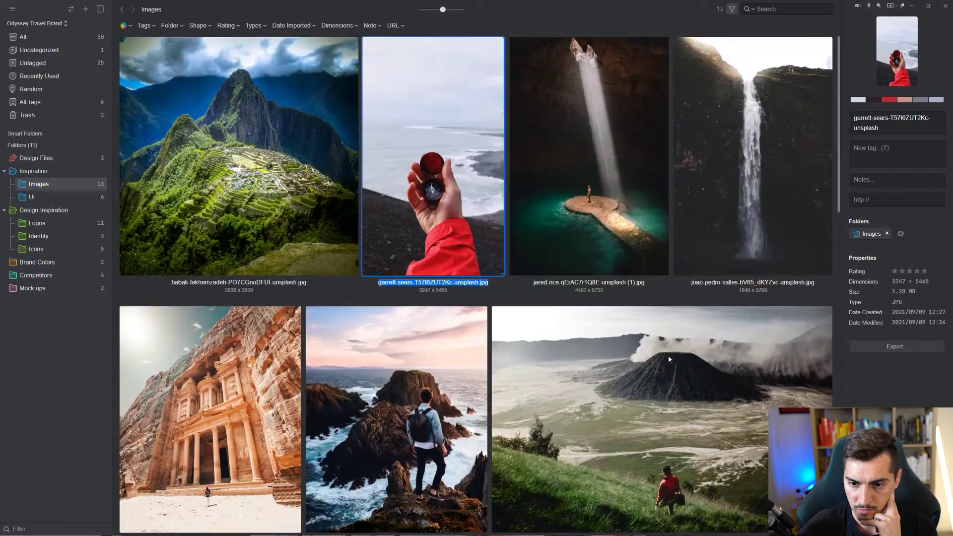
# Step: Copy the photo of the volcano with the red-jacketed traveller from Eagle and paste it into the Illustrator UI document
pyautogui.click(764, 184)
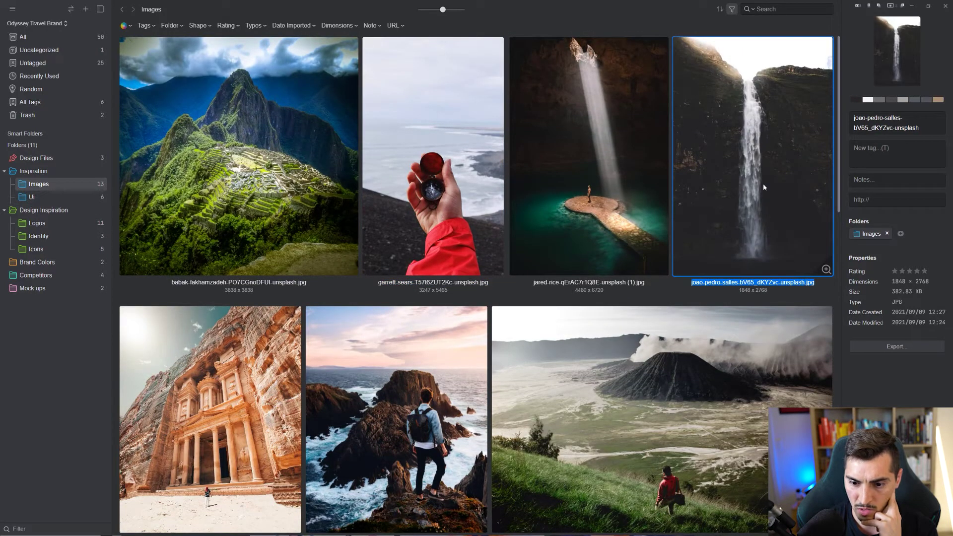
pyautogui.click(645, 386)
pyautogui.scroll(-1, 645, 385)
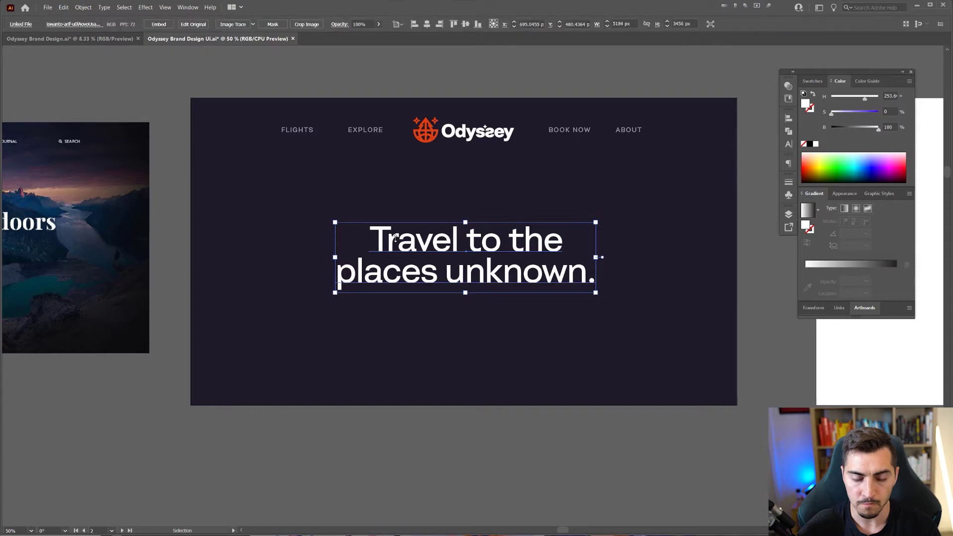
pyautogui.hotkey('ctrl', 'v')
pyautogui.keyDown('alt'); pyautogui.scroll(-1, 434, 252); pyautogui.keyUp('alt')
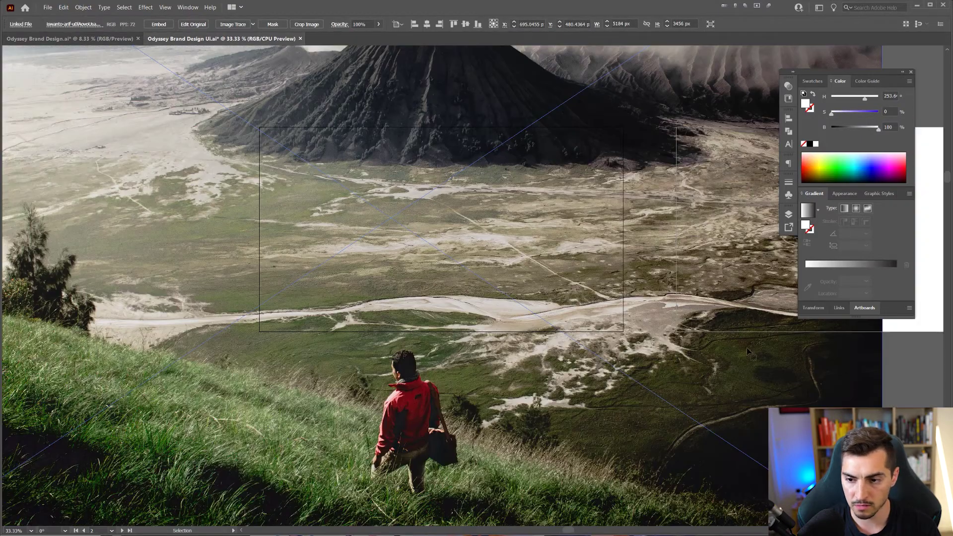
# Step: Scale the volcano photo down to about 1971 by 1314 px and position it over the header artboard
pyautogui.keyDown('alt'); pyautogui.scroll(-2, 748, 351); pyautogui.keyUp('alt')
pyautogui.keyDown('alt'); pyautogui.scroll(1, 734, 228); pyautogui.keyUp('alt')
pyautogui.keyDown('alt'); pyautogui.keyDown('shift'); pyautogui.moveTo(728, 262); pyautogui.dragTo(462, 242); pyautogui.keyUp('shift'); pyautogui.keyUp('alt')
pyautogui.keyDown('shift'); pyautogui.moveTo(461, 194); pyautogui.dragTo(509, 133); pyautogui.keyUp('shift')
pyautogui.moveTo(509, 331); pyautogui.dragTo(546, 360)
pyautogui.hotkey('shift', 'Down')
pyautogui.hotkey('shift', 'Down')
pyautogui.hotkey('shift', 'Down')
pyautogui.hotkey('shift', 'Down')
pyautogui.hotkey('shift', 'Down')
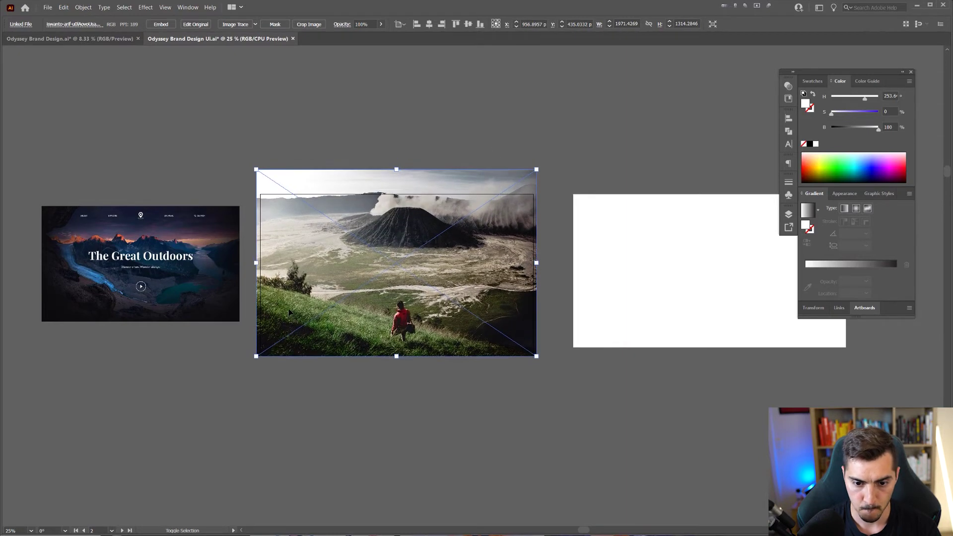
# Step: Draw a rectangle of about 1927 by 1075 px over the header artboard and use it to clip the volcano photo
pyautogui.press('m')
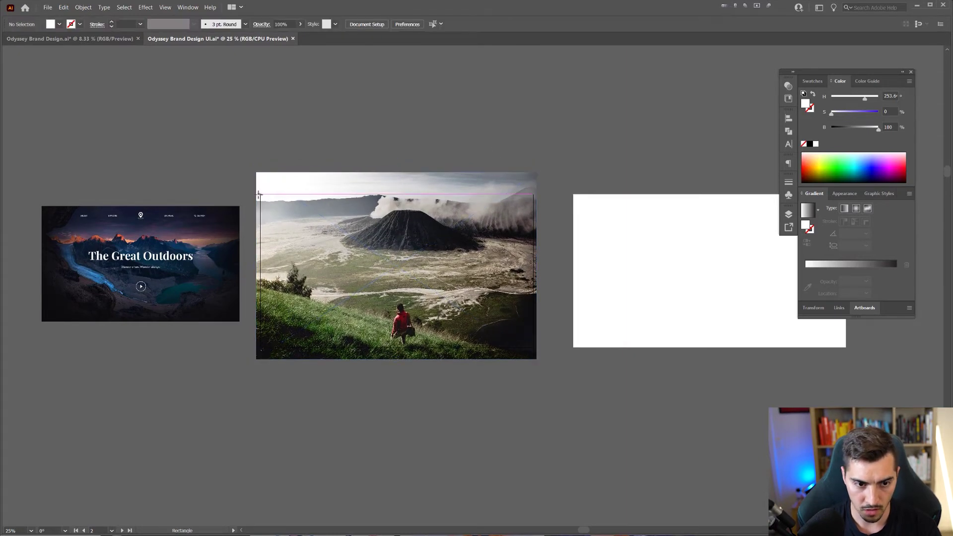
pyautogui.moveTo(260, 195); pyautogui.dragTo(534, 348)
pyautogui.press('v')
pyautogui.keyDown('alt'); pyautogui.scroll(2, 537, 297); pyautogui.keyUp('alt')
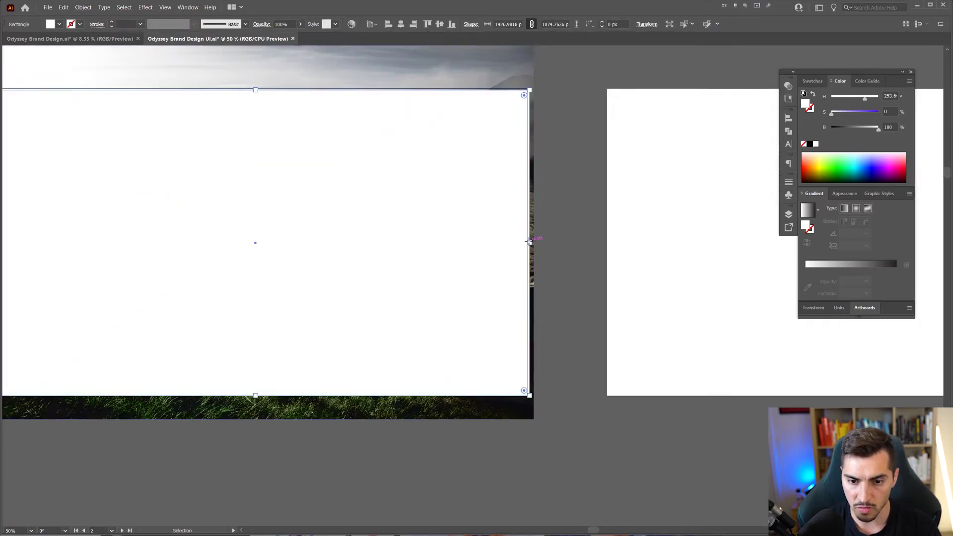
pyautogui.moveTo(449, 367); pyautogui.dragTo(556, 371)
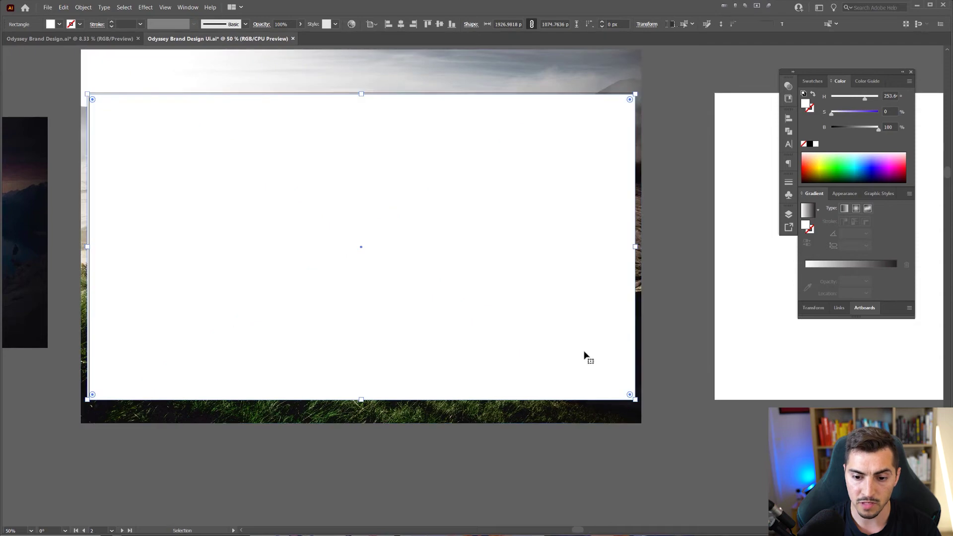
pyautogui.keyDown('shift'); pyautogui.click(551, 410); pyautogui.keyUp('shift')
pyautogui.hotkey('ctrl', '7')
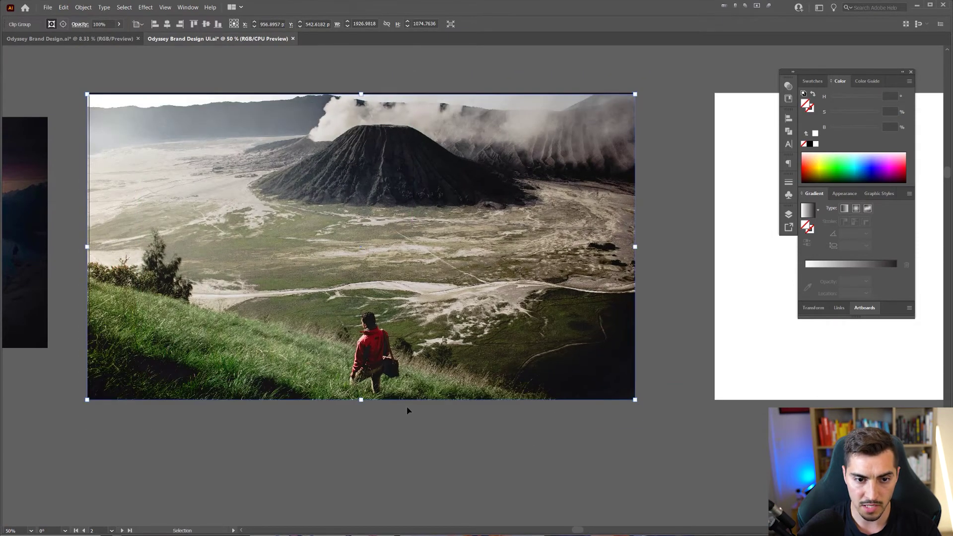
pyautogui.click(408, 411)
# Step: In Eagle, view the Mura Design Library, switch back to the Odyssey Travel Brand library and browse all its items
pyautogui.hotkey('alt', 'Tab')
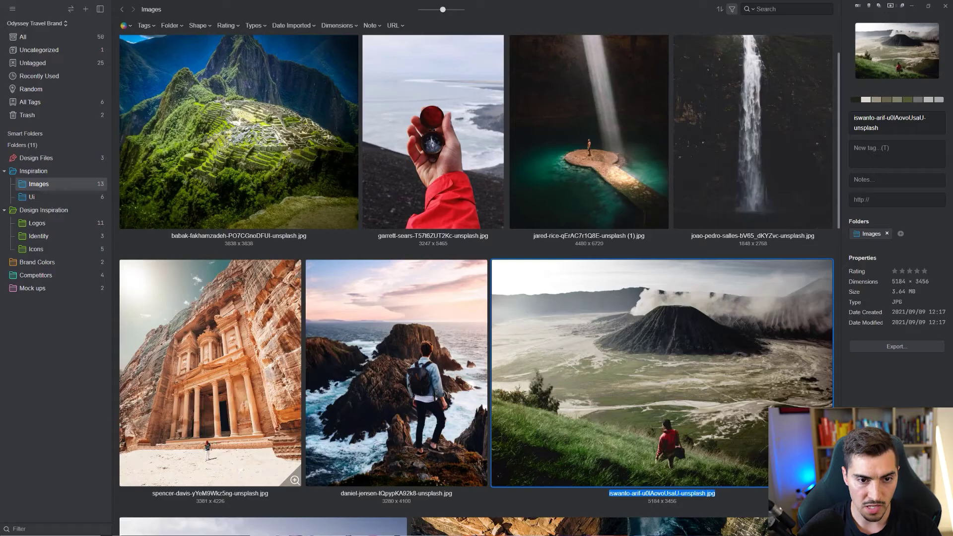
pyautogui.click(43, 25)
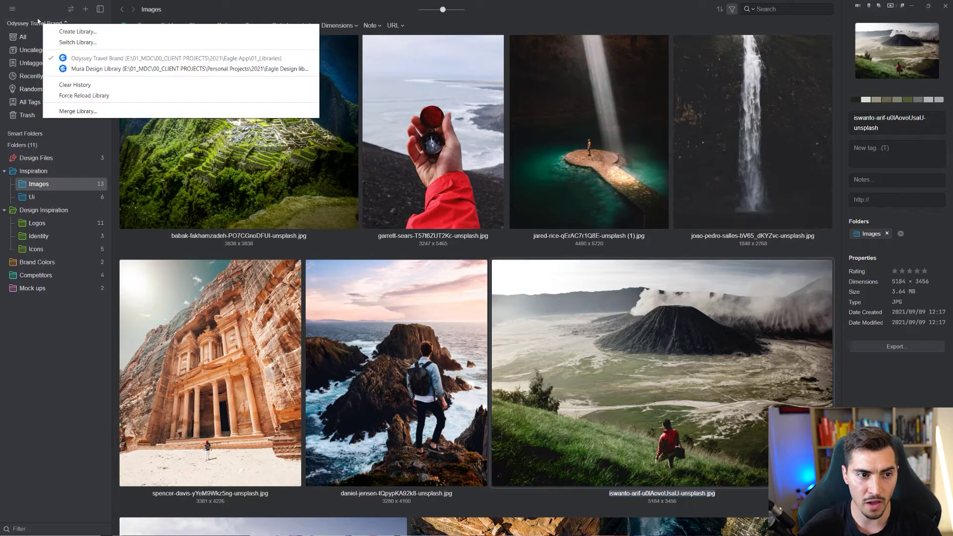
pyautogui.click(86, 69)
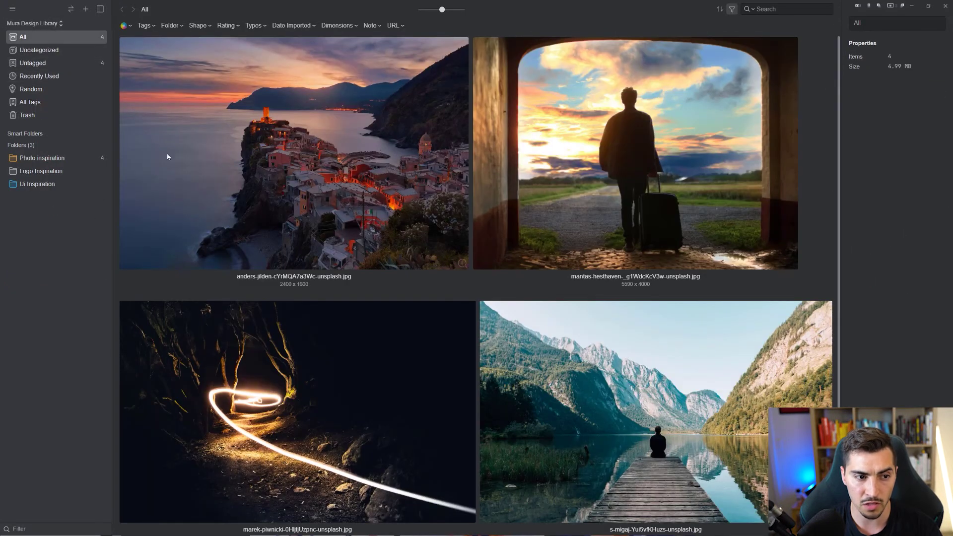
pyautogui.click(35, 23)
pyautogui.click(76, 74)
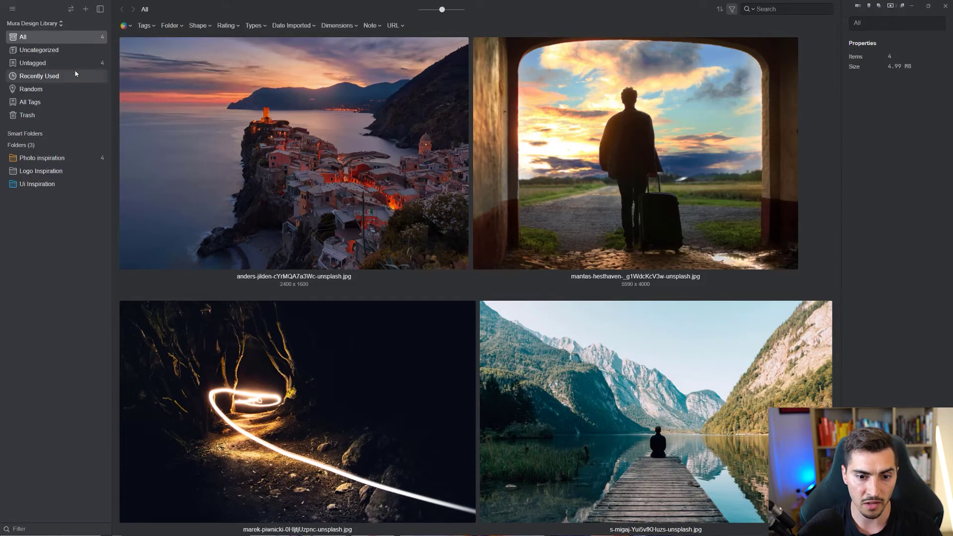
pyautogui.scroll(-15, 461, 197)
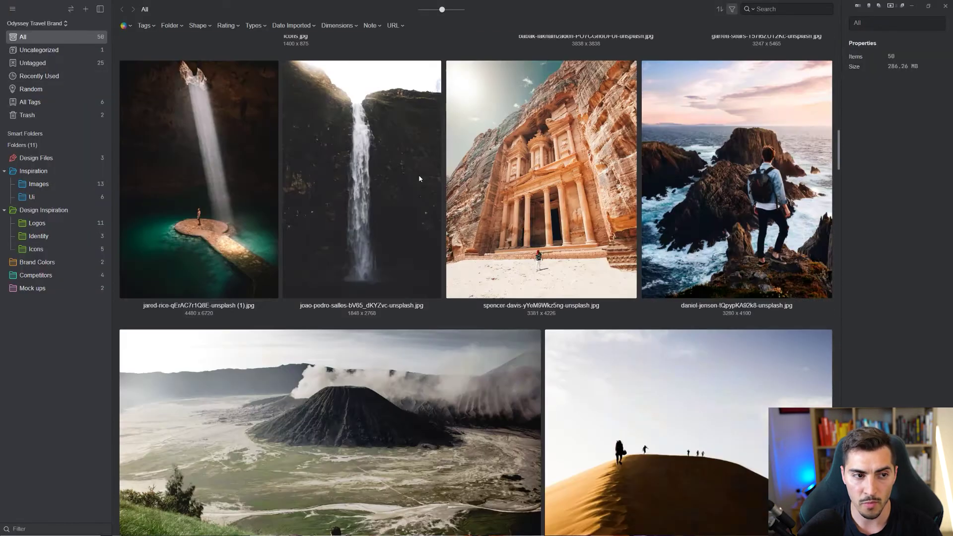
pyautogui.scroll(10, 476, 134)
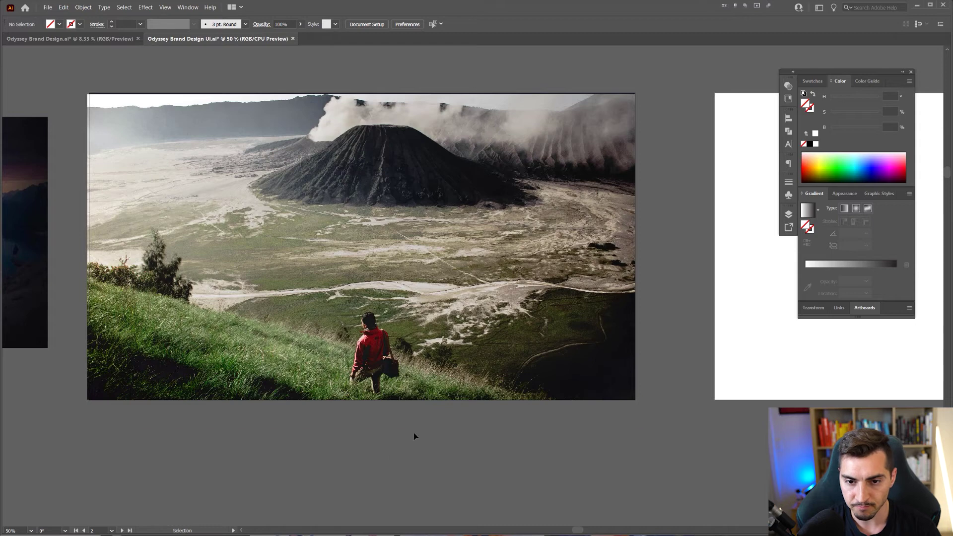
# Step: Back in Illustrator, extend the clipped photo upward to 1080 px high and send it behind the dark rectangle and header content
pyautogui.moveTo(515, 302)
pyautogui.mouseDown()
pyautogui.moveTo(536, 302)
pyautogui.moveTo(511, 301)
pyautogui.mouseUp()
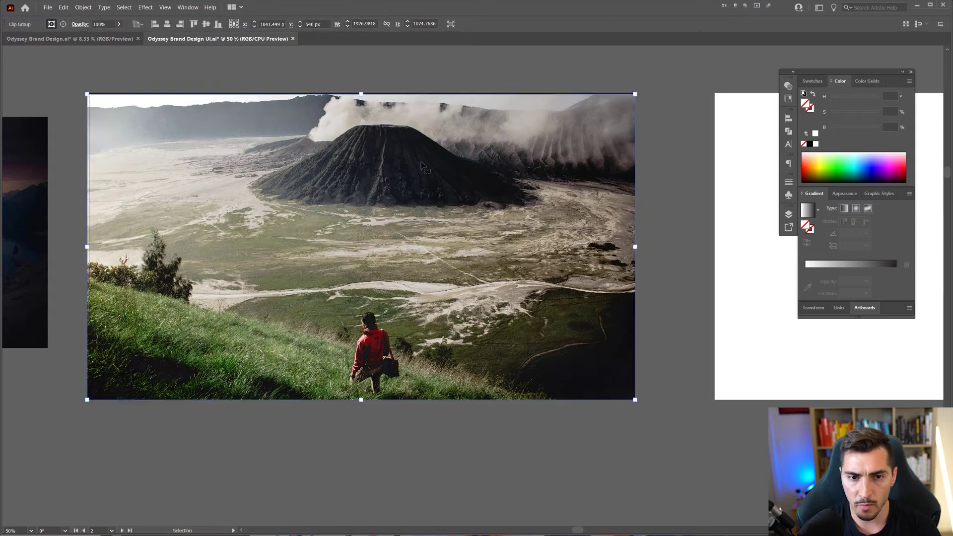
pyautogui.moveTo(361, 95); pyautogui.dragTo(362, 92)
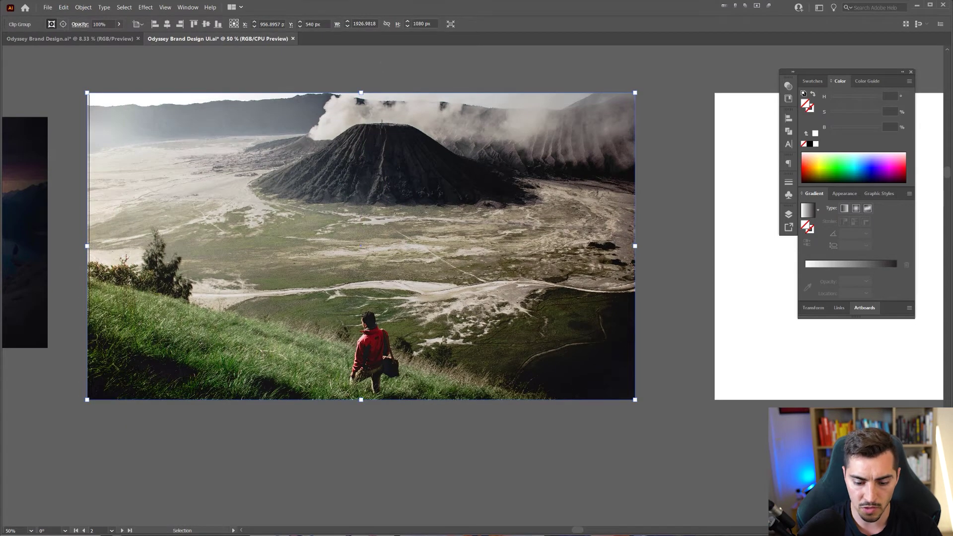
pyautogui.press('Delete')
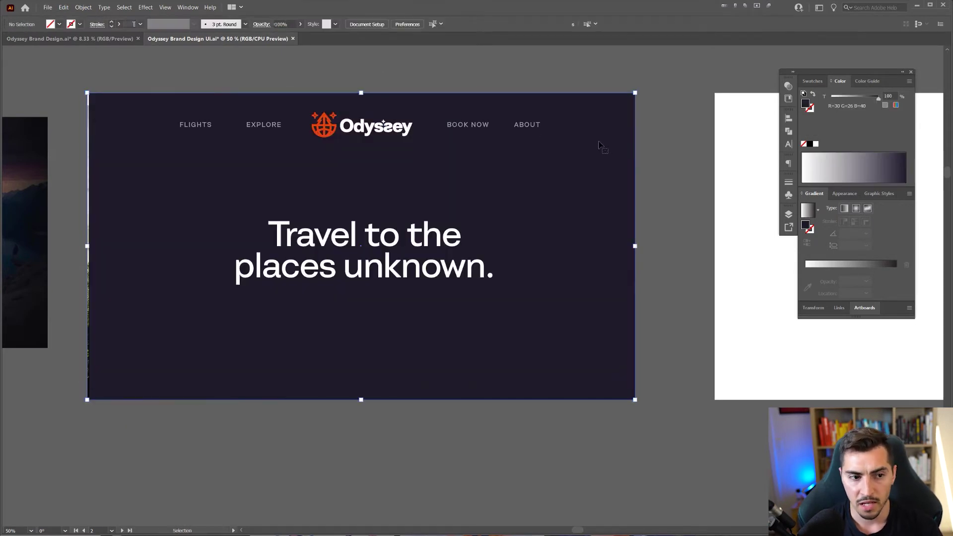
pyautogui.press('a')
pyautogui.click(88, 93)
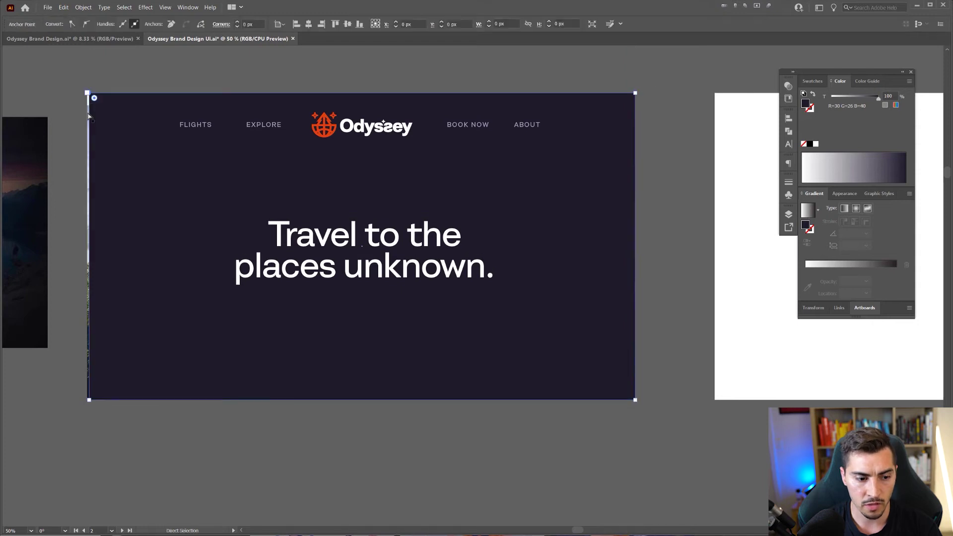
pyautogui.keyDown('shift'); pyautogui.click(88, 401); pyautogui.keyUp('shift')
pyautogui.keyDown('alt'); pyautogui.scroll(2, 73, 405); pyautogui.keyUp('alt')
pyautogui.hotkey('ctrl', 'z')
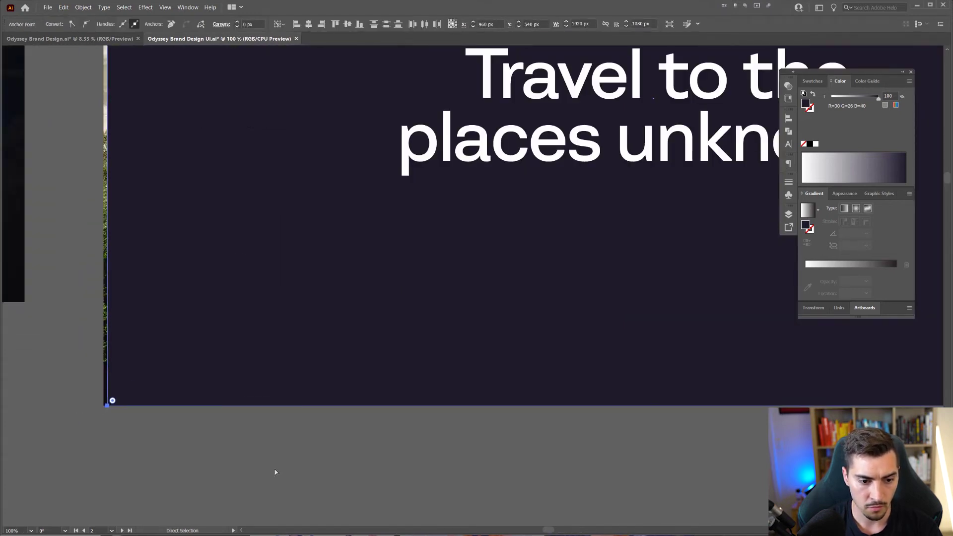
# Step: Set the dark background rectangle's blending mode to Multiply and its opacity to 70%
pyautogui.press('v')
pyautogui.moveTo(667, 188); pyautogui.dragTo(448, 293)
pyautogui.keyDown('alt'); pyautogui.scroll(-1, 447, 293); pyautogui.keyUp('alt')
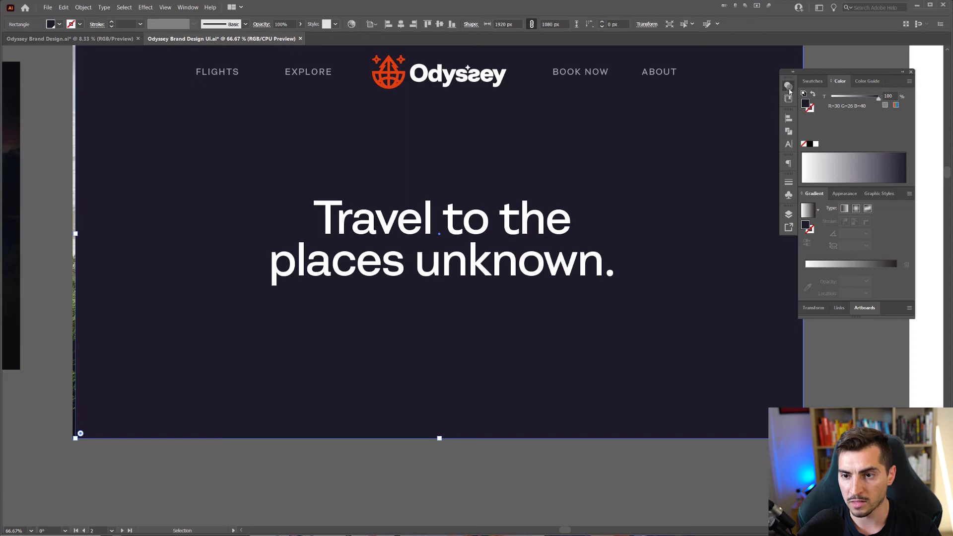
pyautogui.click(789, 87)
pyautogui.click(696, 96)
pyautogui.click(695, 128)
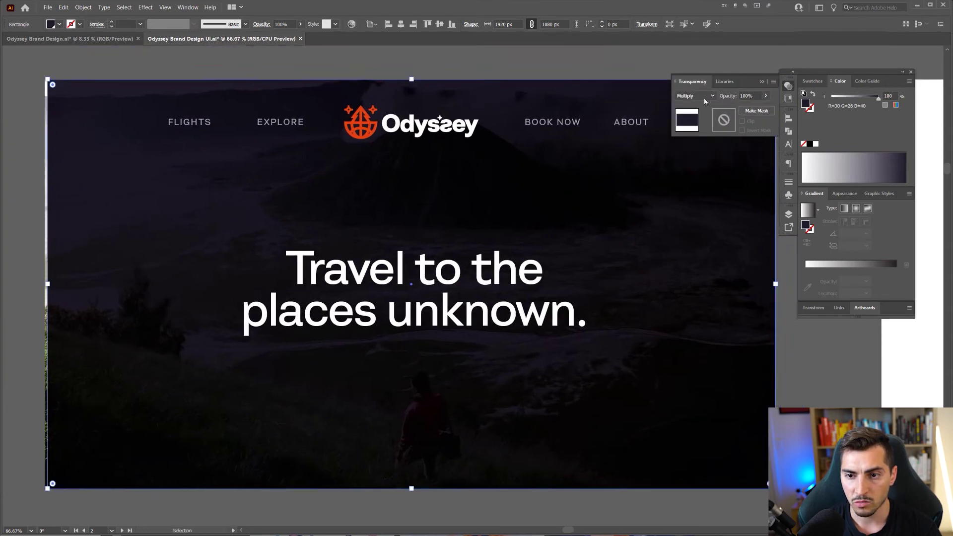
pyautogui.keyDown('shift'); pyautogui.scroll(-4, 749, 94); pyautogui.keyUp('shift')
pyautogui.keyDown('shift'); pyautogui.scroll(1, 751, 94); pyautogui.keyUp('shift')
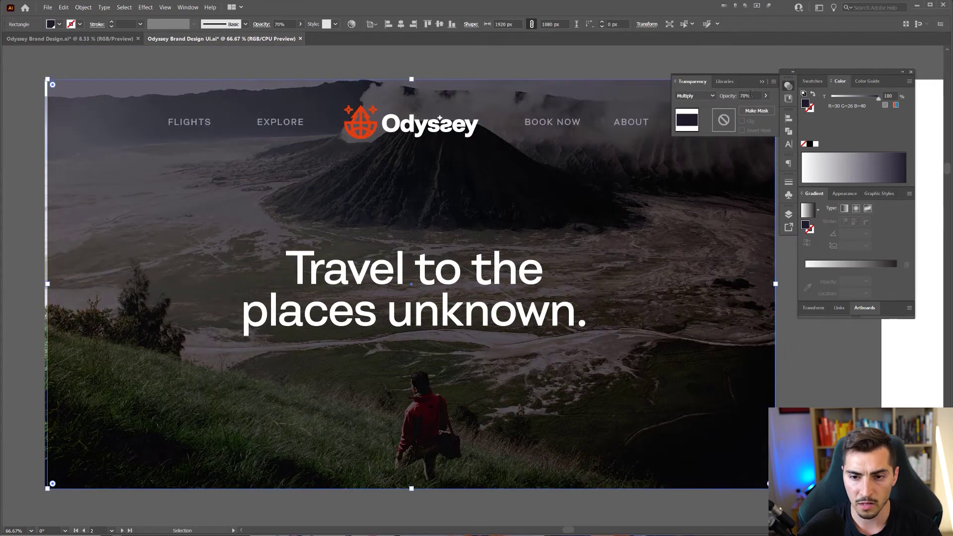
# Step: Try the Soft Light, Hard Light and Color blending modes on the dark overlay, raising its opacity to 100%
pyautogui.scroll(-1, 699, 97)
pyautogui.scroll(-3, 700, 99)
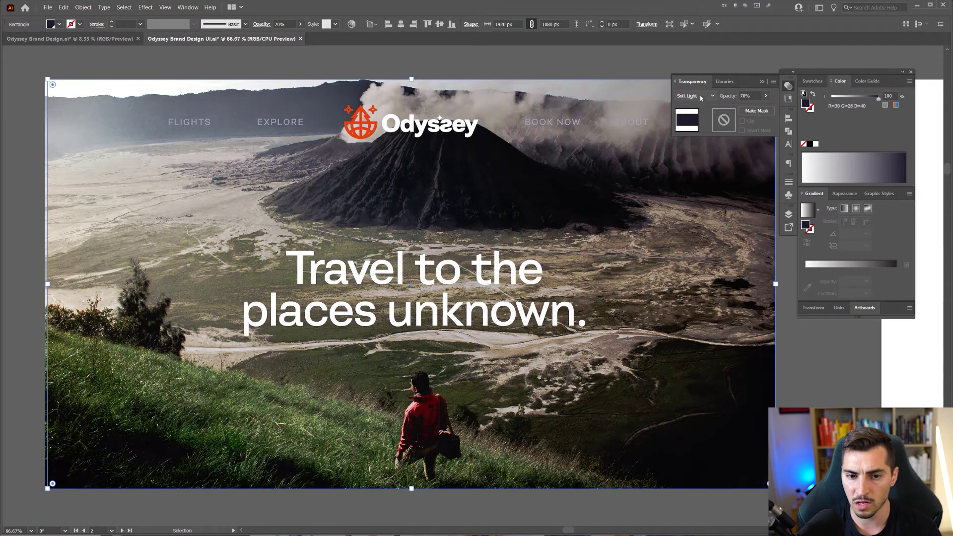
pyautogui.scroll(-2, 698, 98)
pyautogui.click(696, 97)
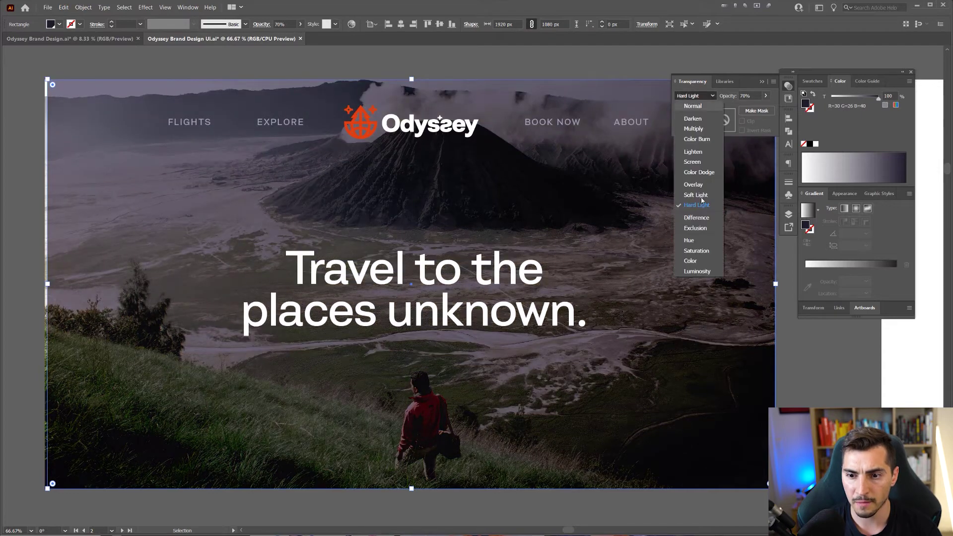
pyautogui.click(700, 261)
pyautogui.keyDown('alt'); pyautogui.scroll(-1, 623, 236); pyautogui.keyUp('alt')
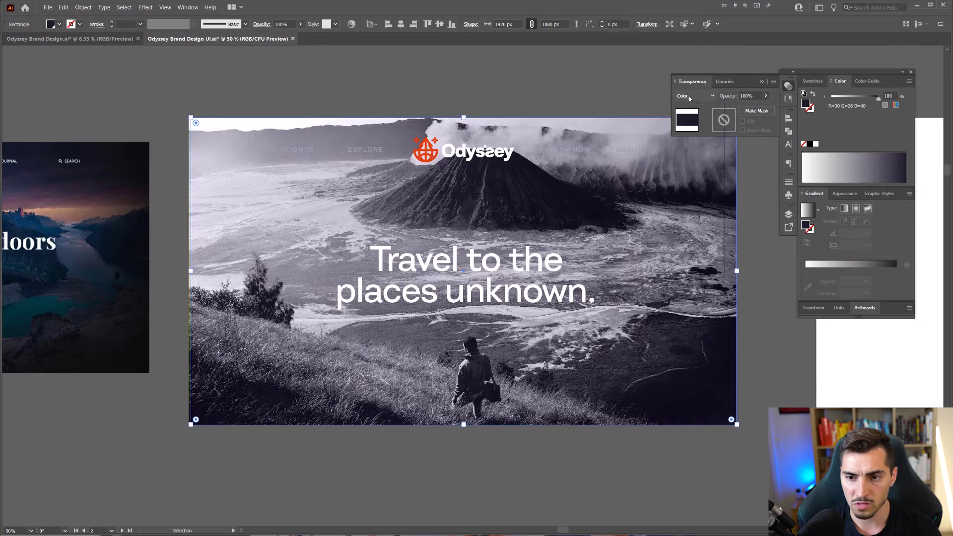
# Step: Try the Luminosity, Lighten and Darken blending modes on the dark overlay
pyautogui.click(695, 97)
pyautogui.click(698, 272)
pyautogui.click(695, 96)
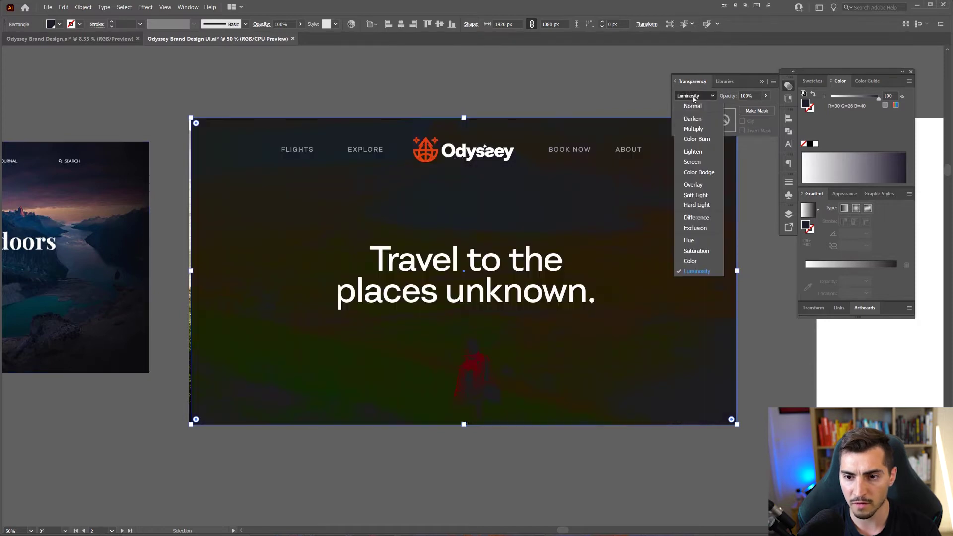
pyautogui.click(700, 160)
pyautogui.click(701, 97)
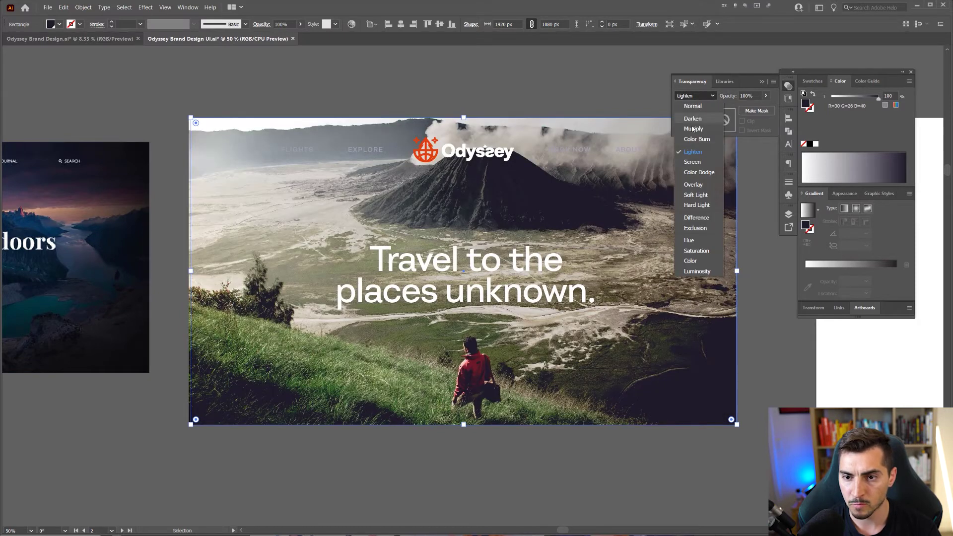
pyautogui.click(693, 127)
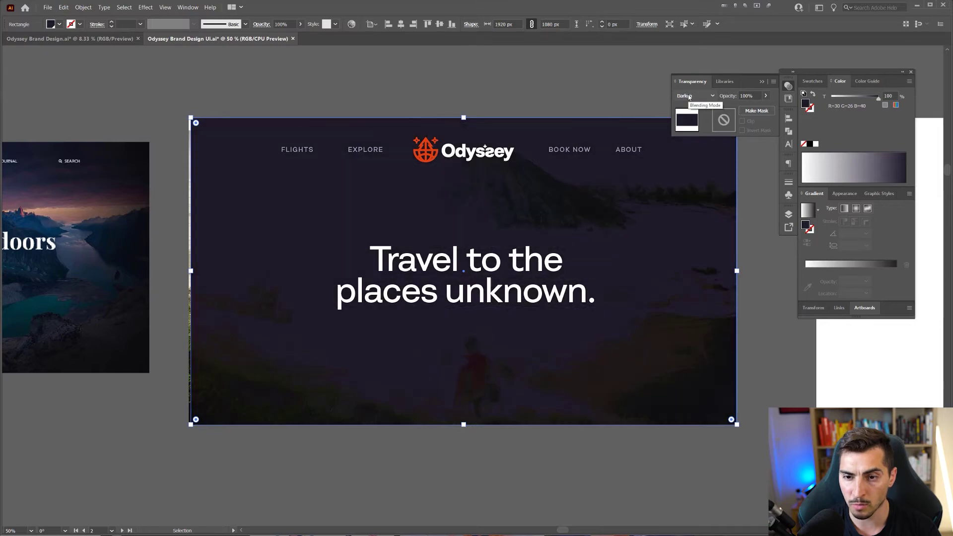
# Step: Return the dark overlay to the Multiply blending mode with 70% opacity
pyautogui.scroll(-1, 688, 94)
pyautogui.scroll(-7, 746, 96)
pyautogui.write('70')
pyautogui.press('Return')
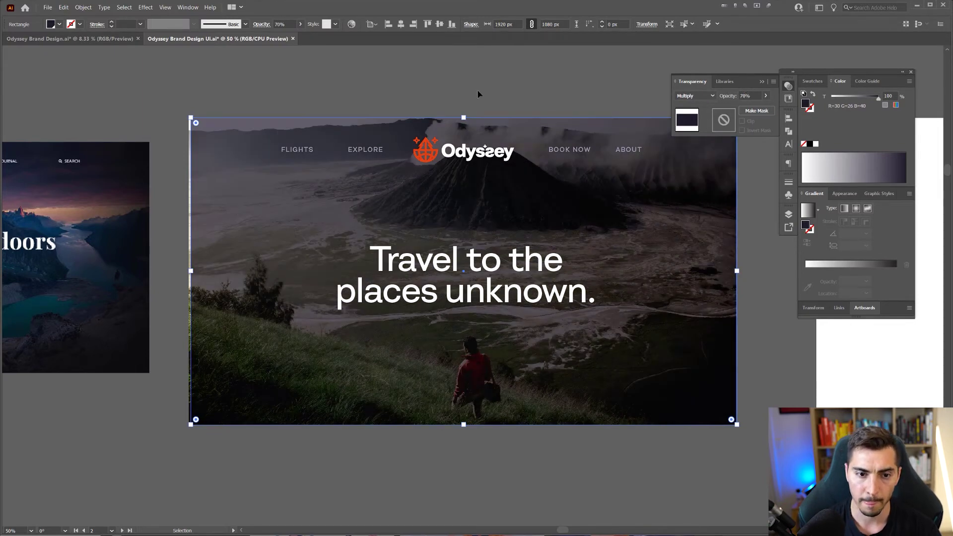
# Step: Move the left corner points of the photo's clipping mask inward to line up with the artboard's left edge
pyautogui.click(464, 87)
pyautogui.click(241, 119)
pyautogui.click(186, 118)
pyautogui.keyDown('alt'); pyautogui.scroll(2, 186, 118); pyautogui.keyUp('alt')
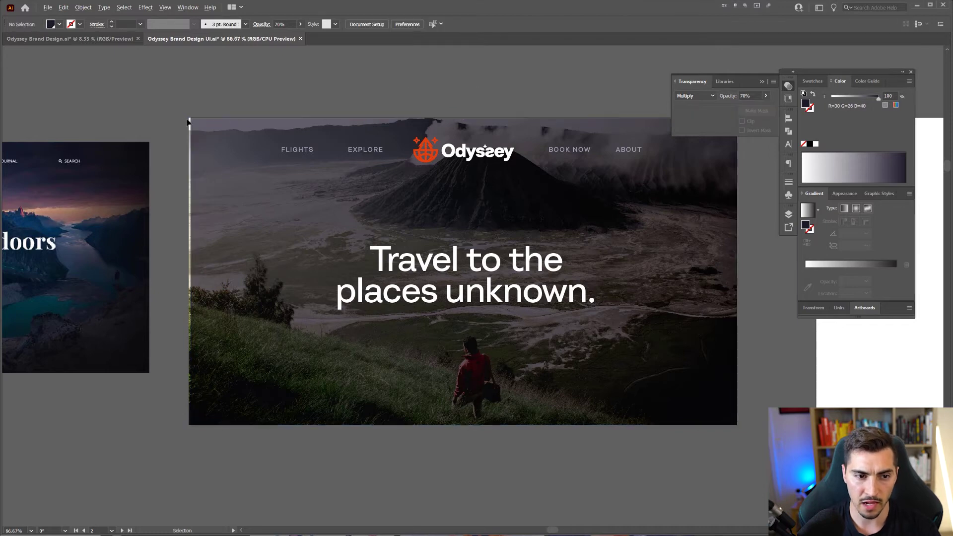
pyautogui.press('a')
pyautogui.moveTo(194, 120); pyautogui.dragTo(192, 119)
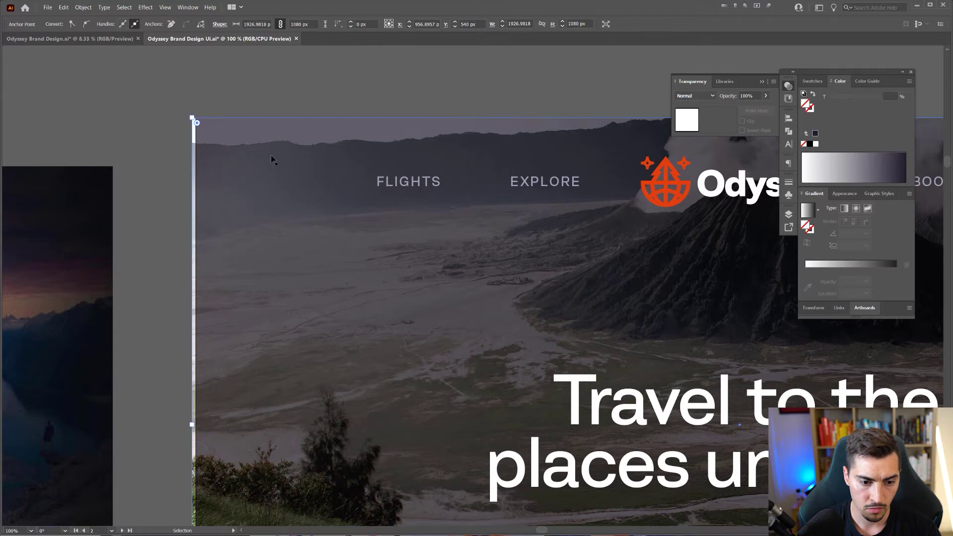
pyautogui.click(299, 87)
pyautogui.keyDown('alt'); pyautogui.scroll(-1, 299, 87); pyautogui.keyUp('alt')
pyautogui.click(228, 108)
pyautogui.moveTo(236, 508); pyautogui.dragTo(291, 317)
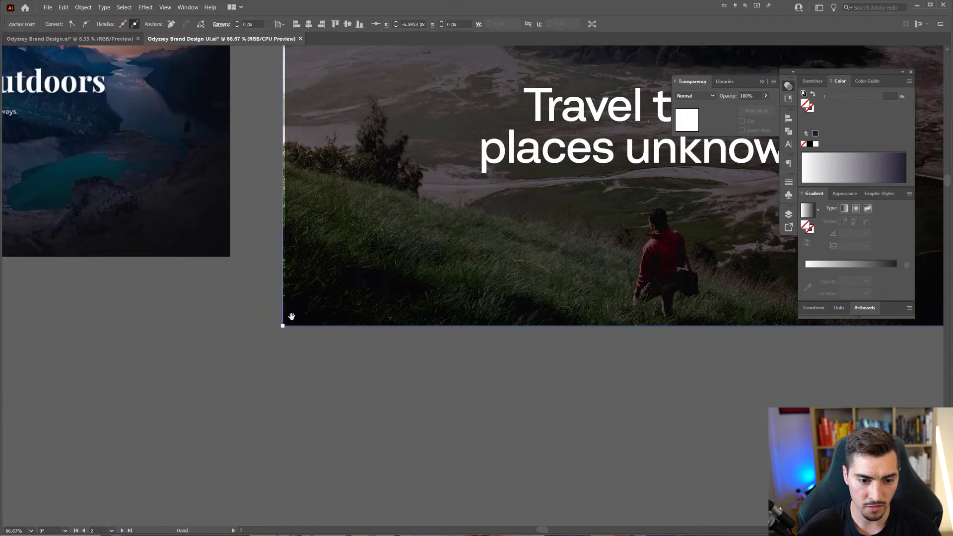
pyautogui.keyDown('alt'); pyautogui.scroll(4, 284, 324); pyautogui.keyUp('alt')
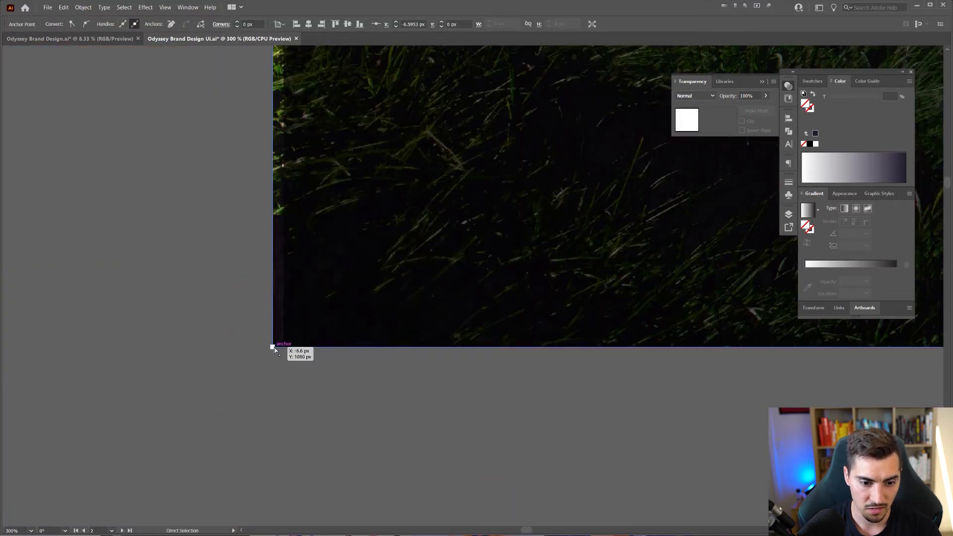
pyautogui.moveTo(272, 347); pyautogui.dragTo(283, 347)
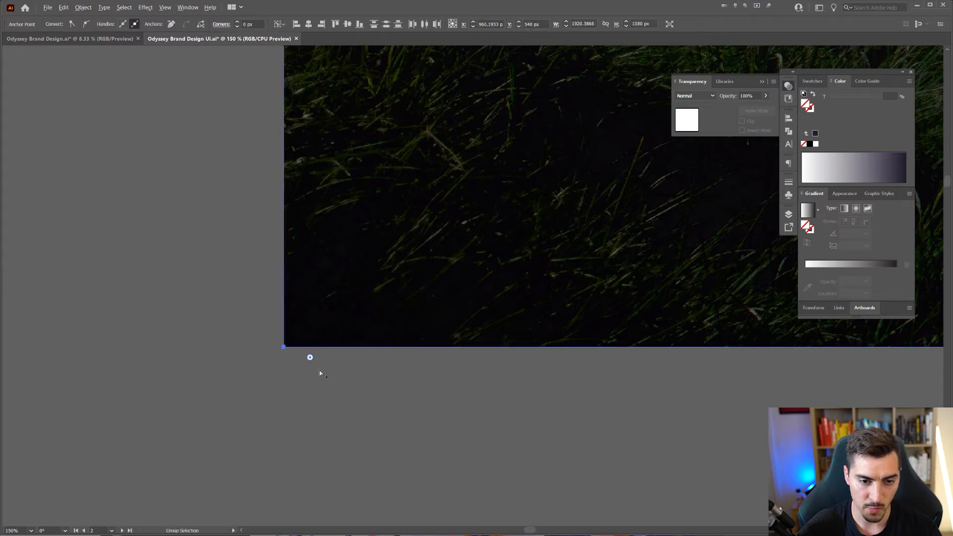
# Step: Hide the interface panels and deselect everything to review the whole header design
pyautogui.keyDown('alt'); pyautogui.scroll(-2, 322, 375); pyautogui.keyUp('alt')
pyautogui.moveTo(596, 430); pyautogui.dragTo(442, 440)
pyautogui.press('Tab')
pyautogui.keyDown('alt'); pyautogui.scroll(-1, 471, 451); pyautogui.keyUp('alt')
pyautogui.press('v')
pyautogui.click(478, 454)
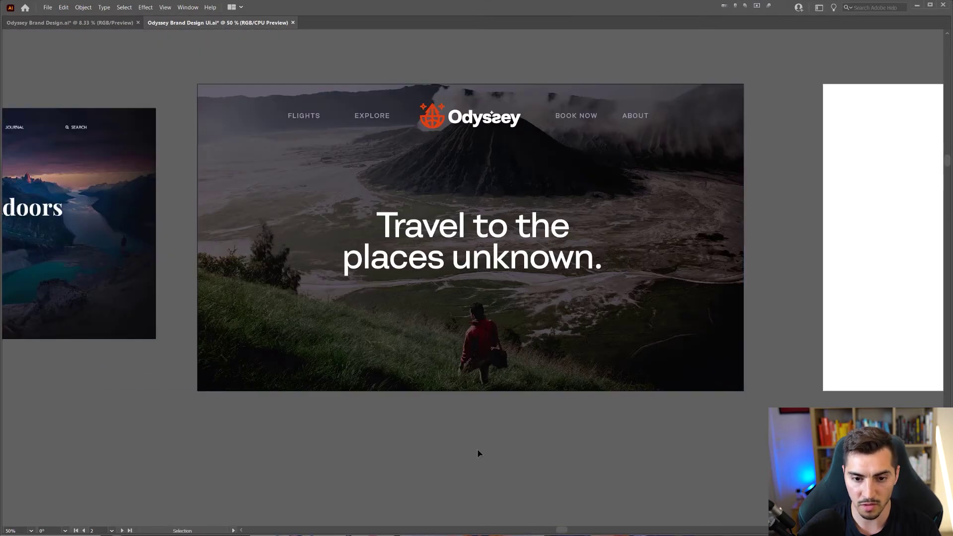
# Step: Compare the Odyssey header's layout with The Great Outdoors reference header
pyautogui.moveTo(507, 430); pyautogui.dragTo(402, 412)
pyautogui.keyDown('alt'); pyautogui.scroll(-3, 401, 412); pyautogui.keyUp('alt')
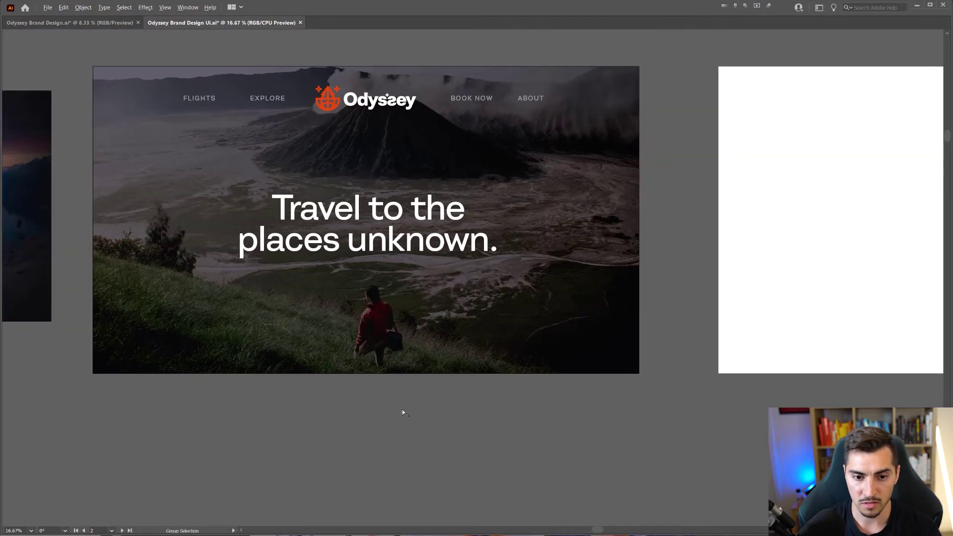
pyautogui.keyDown('alt'); pyautogui.scroll(2, 287, 293); pyautogui.keyUp('alt')
pyautogui.moveTo(154, 337); pyautogui.dragTo(385, 213)
pyautogui.keyDown('alt'); pyautogui.scroll(2, 383, 223); pyautogui.keyUp('alt')
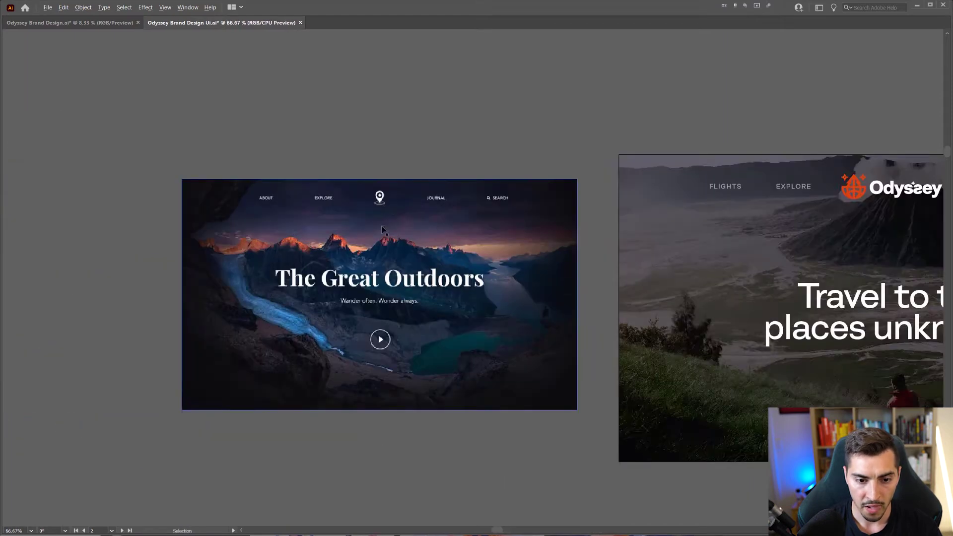
pyautogui.moveTo(429, 292); pyautogui.dragTo(425, 241)
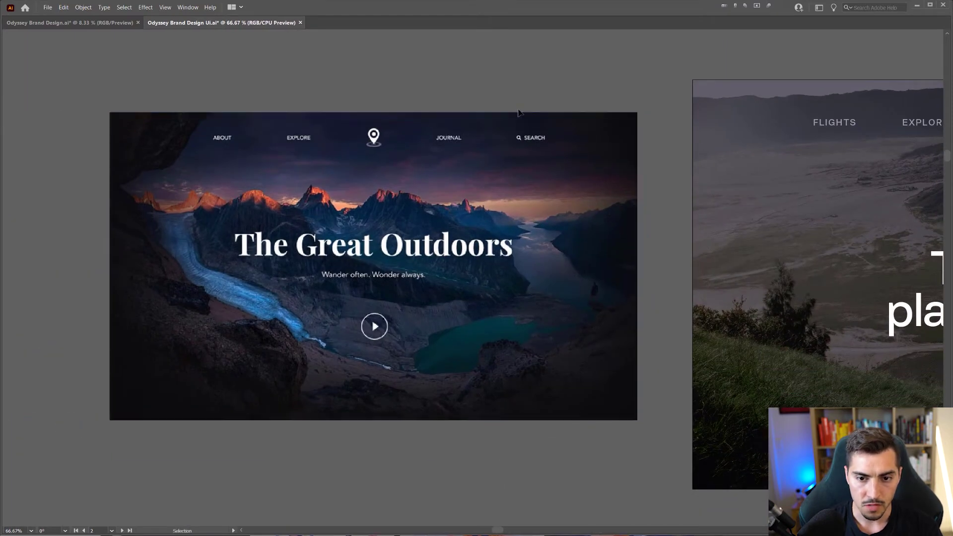
pyautogui.moveTo(591, 81); pyautogui.dragTo(442, 87)
pyautogui.keyDown('alt'); pyautogui.scroll(-1, 479, 90); pyautogui.keyUp('alt')
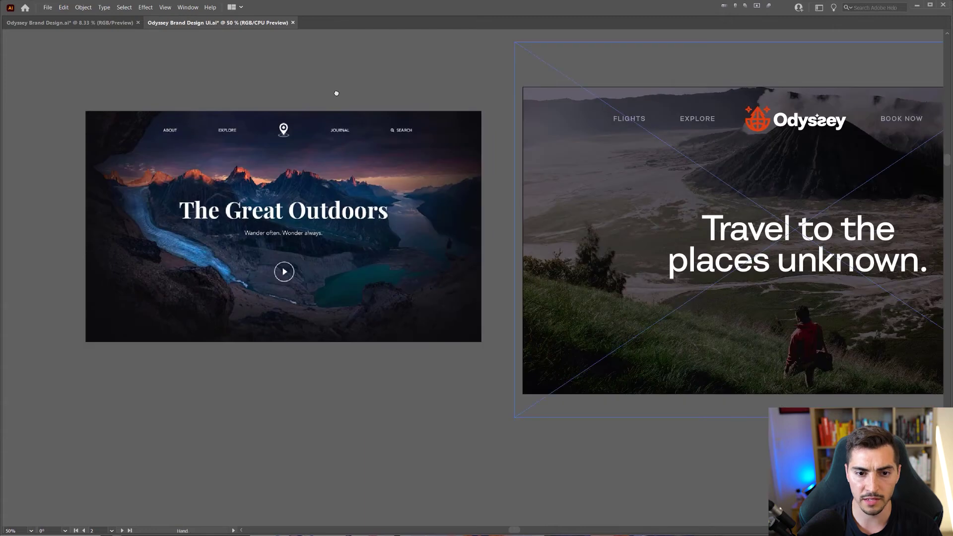
pyautogui.moveTo(722, 104); pyautogui.dragTo(484, 118)
# Step: Raise the opacity of the header's four menu items to 100%
pyautogui.click(773, 213)
pyautogui.click(723, 132)
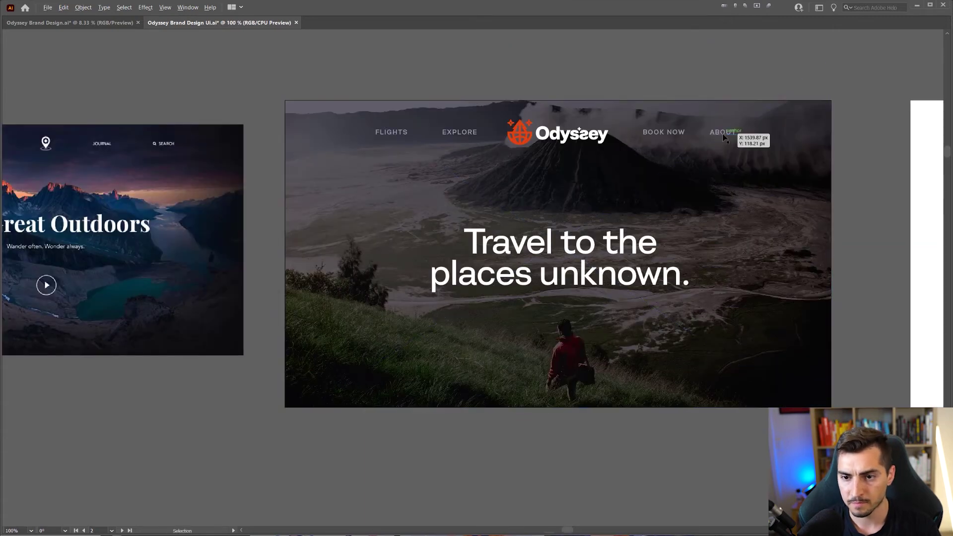
pyautogui.keyDown('alt'); pyautogui.scroll(2, 722, 134); pyautogui.keyUp('alt')
pyautogui.keyDown('shift'); pyautogui.click(196, 130); pyautogui.keyUp('shift')
pyautogui.keyDown('shift'); pyautogui.click(74, 131); pyautogui.keyUp('shift')
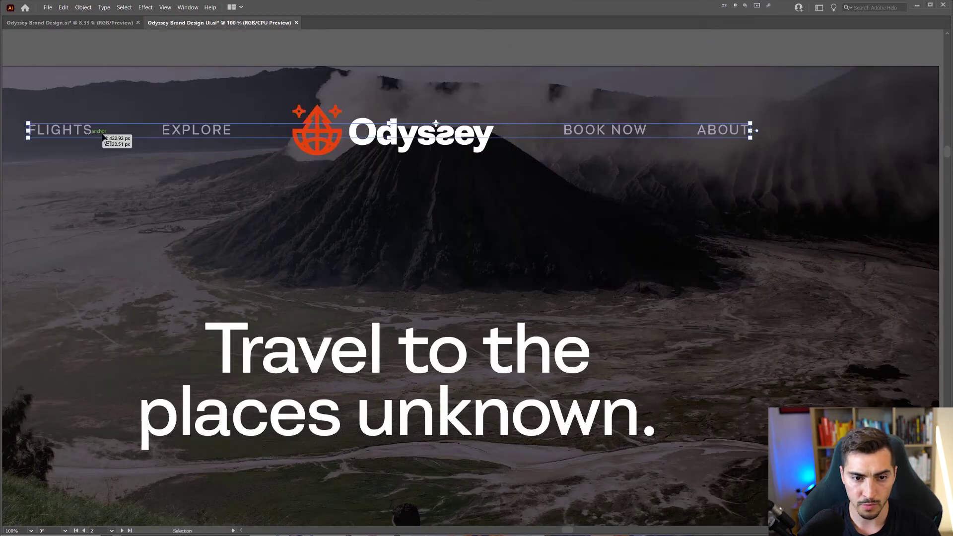
pyautogui.press('Tab')
pyautogui.keyDown('shift'); pyautogui.scroll(2, 888, 124); pyautogui.keyUp('shift')
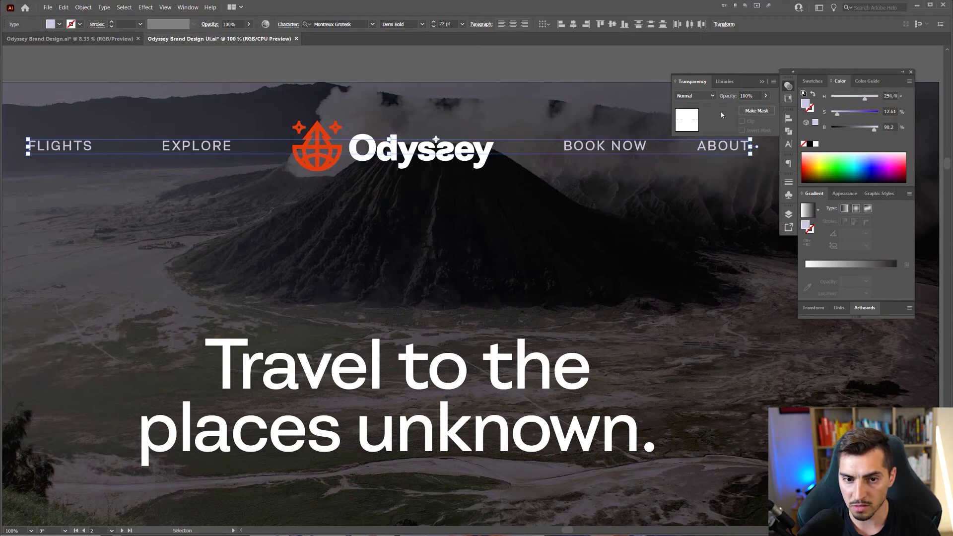
pyautogui.click(454, 59)
# Step: Move the "Travel to the places unknown." heading straight up by about 62 px
pyautogui.keyDown('alt'); pyautogui.scroll(-1, 456, 71); pyautogui.keyUp('alt')
pyautogui.keyDown('alt'); pyautogui.scroll(-1, 457, 73); pyautogui.keyUp('alt')
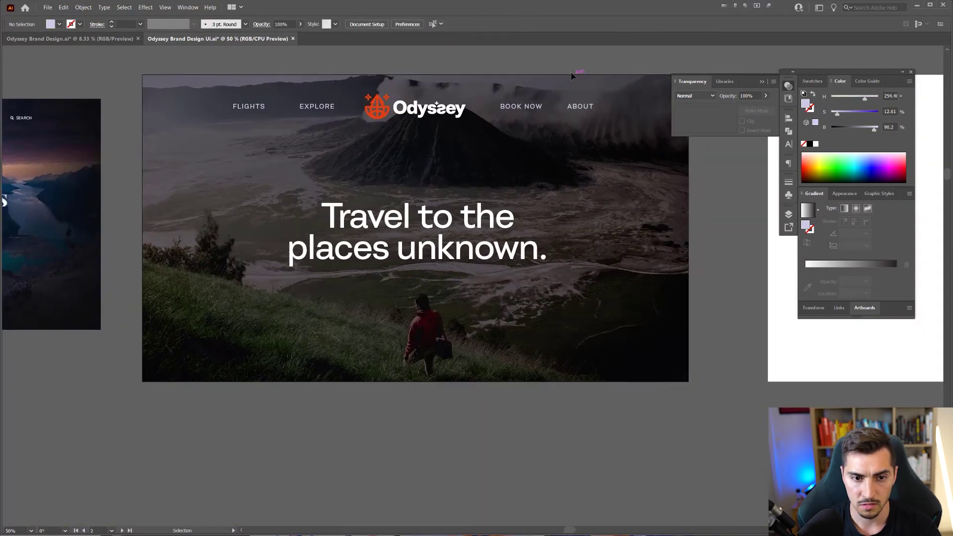
pyautogui.moveTo(454, 247); pyautogui.dragTo(453, 229)
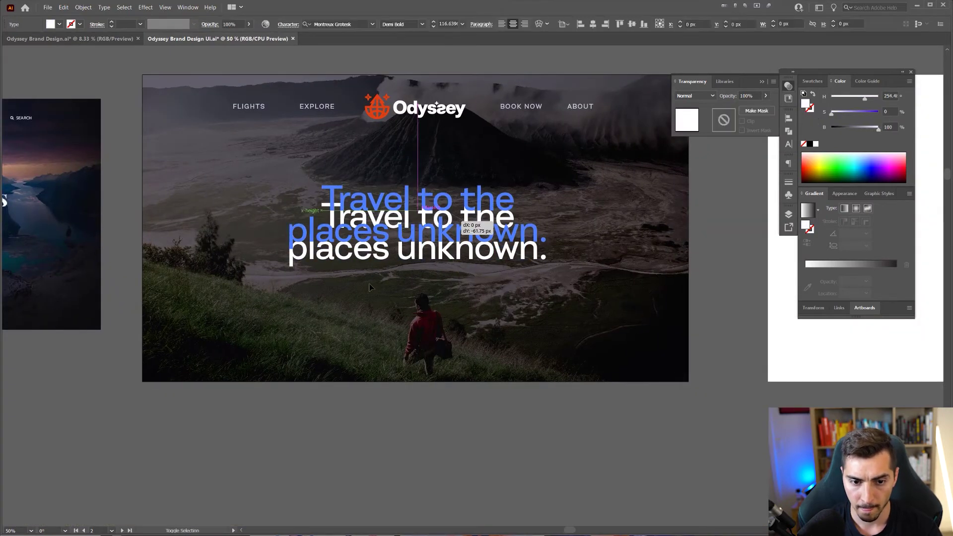
# Step: Add placeholder text beneath the heading and reduce its font size to about 65 pt
pyautogui.press('t')
pyautogui.click(369, 284)
pyautogui.keyDown('alt'); pyautogui.scroll(1, 361, 284); pyautogui.keyUp('alt')
pyautogui.keyDown('alt'); pyautogui.scroll(1, 361, 283); pyautogui.keyUp('alt')
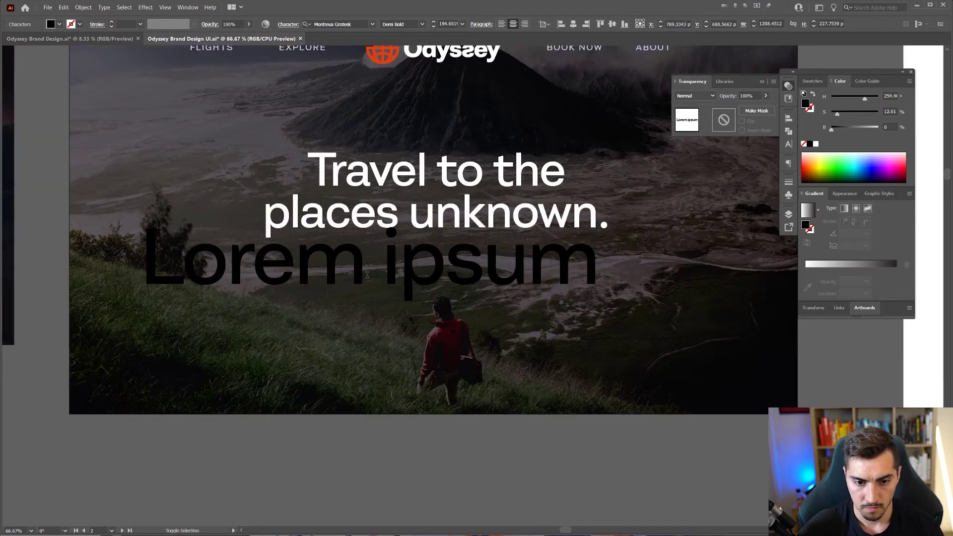
pyautogui.hotkey('ctrl', 'shift', ',')
pyautogui.hotkey('ctrl', 'shift', ',')
pyautogui.hotkey('ctrl', 'shift', ',')
pyautogui.hotkey('ctrl', 'shift', ',')
pyautogui.hotkey('ctrl', 'shift', ',')
pyautogui.hotkey('ctrl', 'shift', ',')
pyautogui.hotkey('ctrl', 'shift', ',')
pyautogui.hotkey('ctrl', 'shift', ',')
pyautogui.hotkey('ctrl', 'shift', ',')
pyautogui.hotkey('ctrl', 'shift', ',')
pyautogui.hotkey('ctrl', 'shift', ',')
pyautogui.hotkey('ctrl', 'shift', ',')
pyautogui.hotkey('ctrl', 'shift', ',')
pyautogui.hotkey('ctrl', 'shift', ',')
pyautogui.hotkey('ctrl', 'shift', ',')
pyautogui.hotkey('ctrl', 'shift', ',')
pyautogui.hotkey('ctrl', 'shift', ',')
pyautogui.hotkey('ctrl', 'shift', ',')
pyautogui.hotkey('ctrl', 'shift', ',')
pyautogui.hotkey('ctrl', 'shift', ',')
pyautogui.hotkey('ctrl', 'shift', ',')
pyautogui.hotkey('ctrl', 'shift', ',')
pyautogui.hotkey('ctrl', 'shift', ',')
pyautogui.hotkey('ctrl', 'shift', ',')
pyautogui.hotkey('ctrl', 'shift', ',')
pyautogui.hotkey('ctrl', 'shift', ',')
pyautogui.hotkey('ctrl', 'shift', ',')
pyautogui.hotkey('ctrl', 'shift', ',')
pyautogui.hotkey('ctrl', 'shift', ',')
pyautogui.hotkey('ctrl', 'shift', ',')
pyautogui.hotkey('ctrl', 'shift', ',')
pyautogui.hotkey('ctrl', 'shift', ',')
pyautogui.hotkey('ctrl', 'shift', ',')
pyautogui.hotkey('ctrl', 'shift', ',')
pyautogui.hotkey('ctrl', 'shift', ',')
pyautogui.hotkey('ctrl', 'shift', ',')
pyautogui.hotkey('ctrl', 'shift', ',')
pyautogui.hotkey('ctrl', 'shift', ',')
pyautogui.hotkey('ctrl', 'shift', ',')
pyautogui.hotkey('ctrl', 'shift', ',')
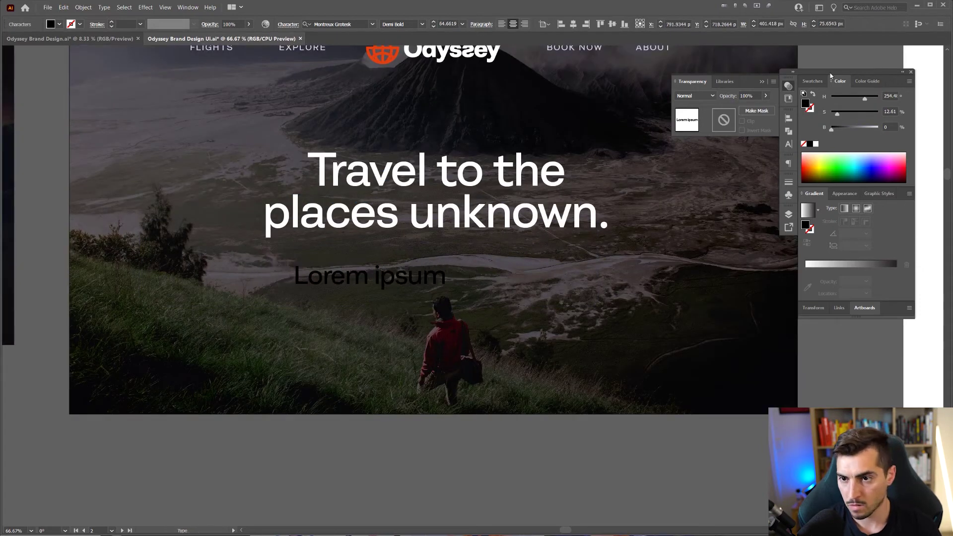
# Step: Fill the placeholder text with white and reduce its font size to about 35 pt
pyautogui.click(813, 81)
pyautogui.click(833, 111)
pyautogui.moveTo(827, 75); pyautogui.dragTo(843, 69)
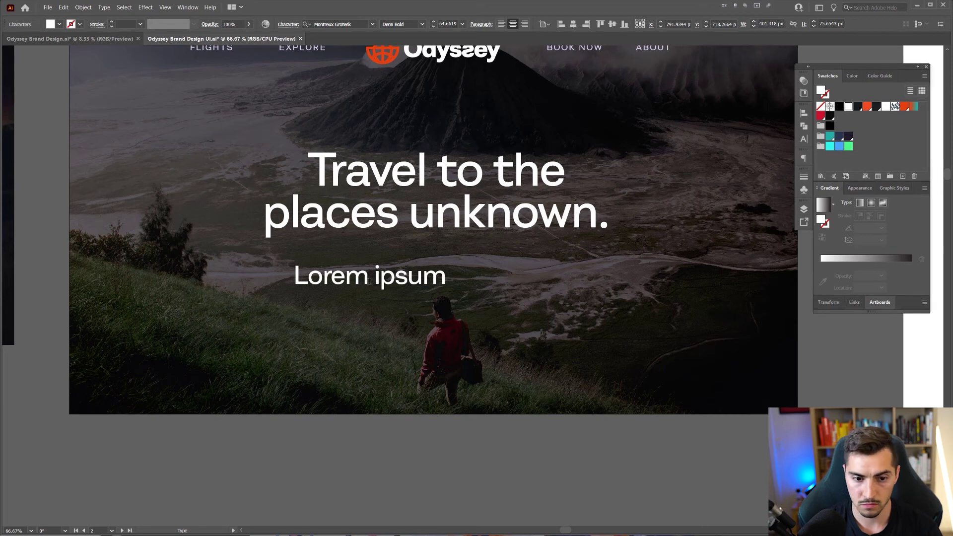
pyautogui.hotkey('ctrl', 'shift', ',')
pyautogui.hotkey('ctrl', 'shift', ',')
pyautogui.hotkey('ctrl', 'shift', ',')
pyautogui.hotkey('ctrl', 'shift', ',')
pyautogui.hotkey('ctrl', 'shift', ',')
pyautogui.hotkey('ctrl', 'shift', ',')
pyautogui.hotkey('ctrl', 'shift', ',')
pyautogui.hotkey('ctrl', 'shift', ',')
pyautogui.hotkey('ctrl', 'shift', ',')
pyautogui.hotkey('ctrl', 'shift', ',')
pyautogui.hotkey('ctrl', 'shift', ',')
pyautogui.hotkey('ctrl', 'shift', ',')
pyautogui.hotkey('ctrl', 'shift', ',')
pyautogui.hotkey('ctrl', 'shift', ',')
pyautogui.hotkey('ctrl', 'shift', ',')
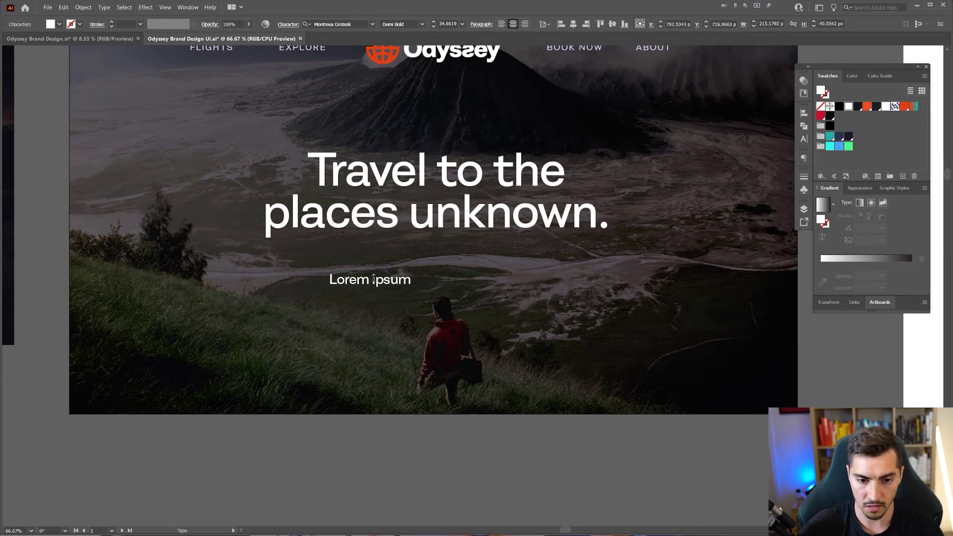
# Step: Set the placeholder text's Montreux Grotesk font style to Regular
pyautogui.click(423, 25)
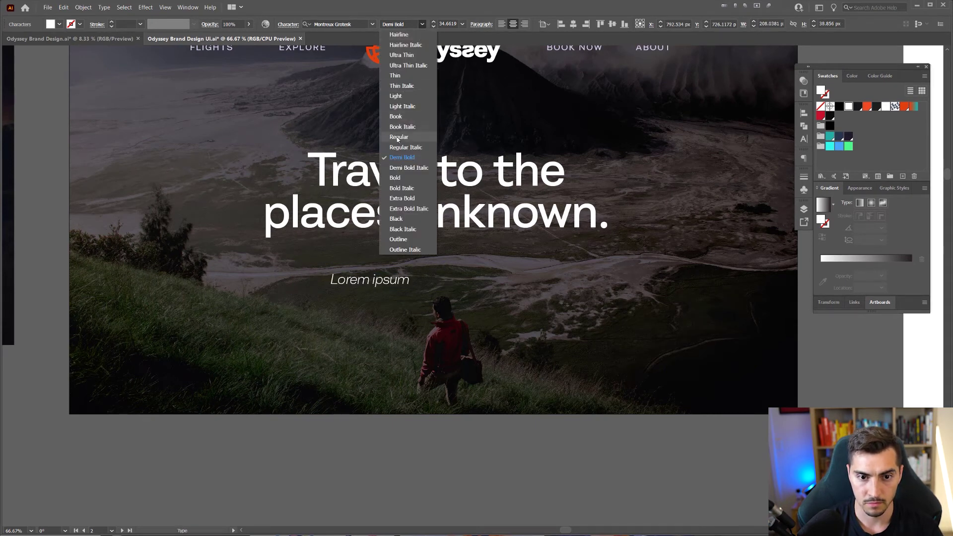
pyautogui.click(404, 119)
pyautogui.press('Escape')
# Step: Replace the placeholder text with the tagline "Wander the world with confidence."
pyautogui.doubleClick(357, 272)
pyautogui.hotkey('ctrl', 'a')
pyautogui.write('b')
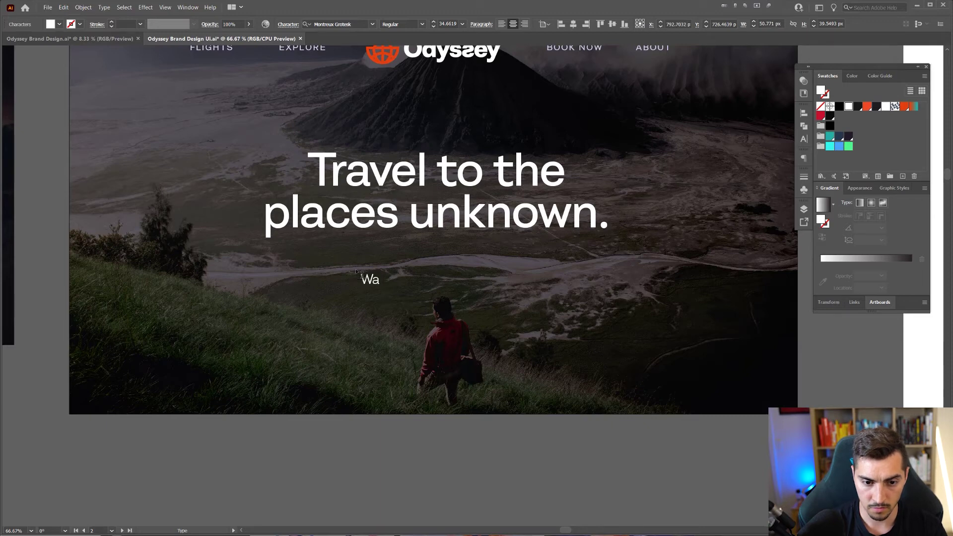
pyautogui.write('the world in')
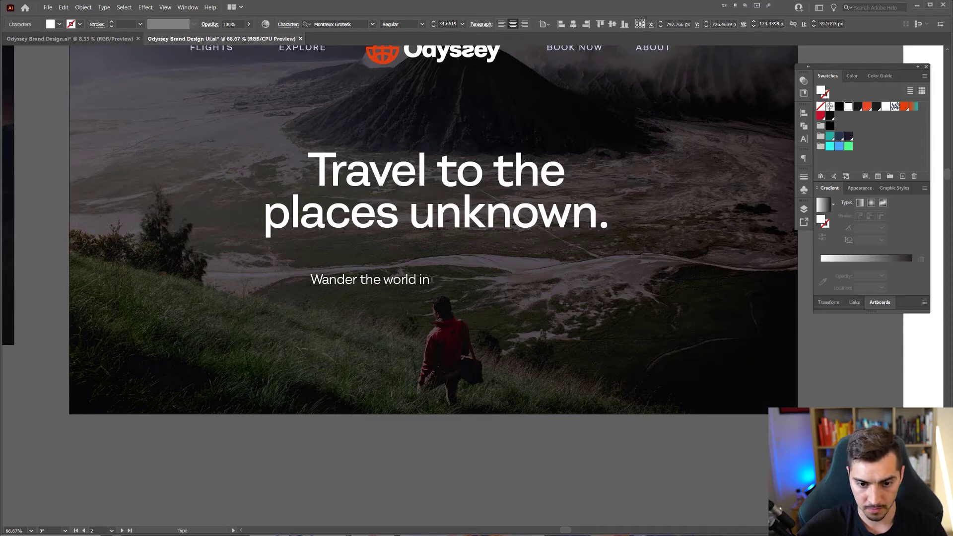
pyautogui.press('BackSpace')
pyautogui.write('with')
pyautogui.press('BackSpace')
pyautogui.press('BackSpace')
pyautogui.press('BackSpace')
pyautogui.press('BackSpace')
pyautogui.press('BackSpace')
pyautogui.press('BackSpace')
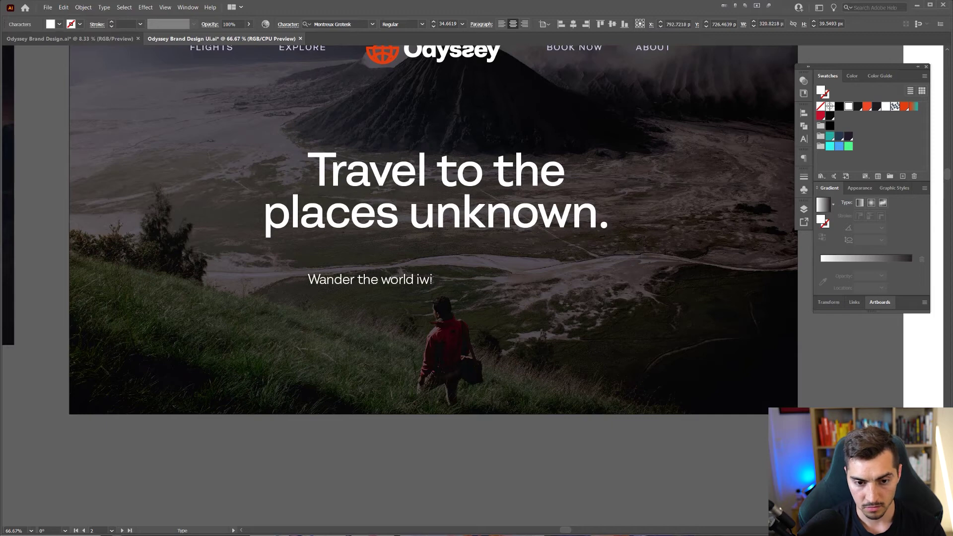
pyautogui.write('w')
pyautogui.press('BackSpace')
pyautogui.write('with')
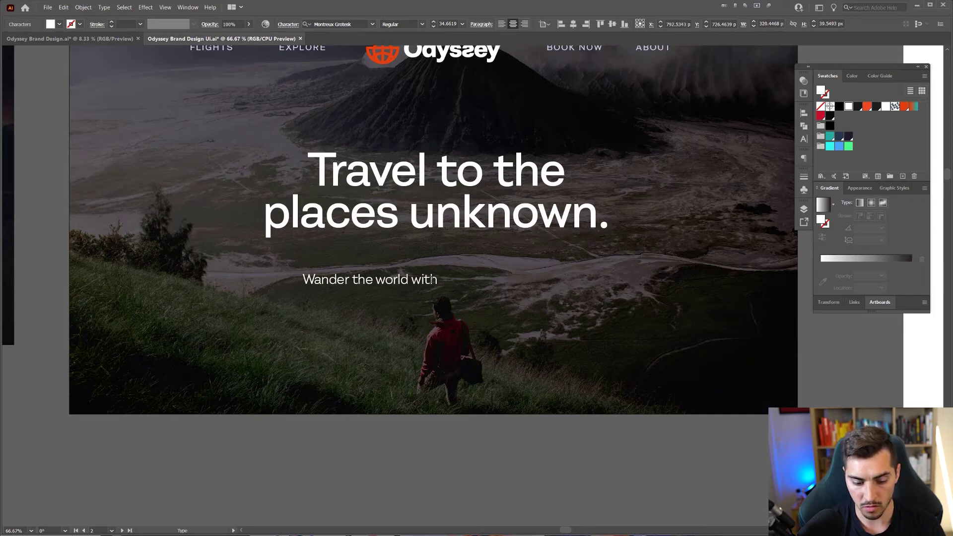
pyautogui.write(' confidence.')
pyautogui.press('Escape')
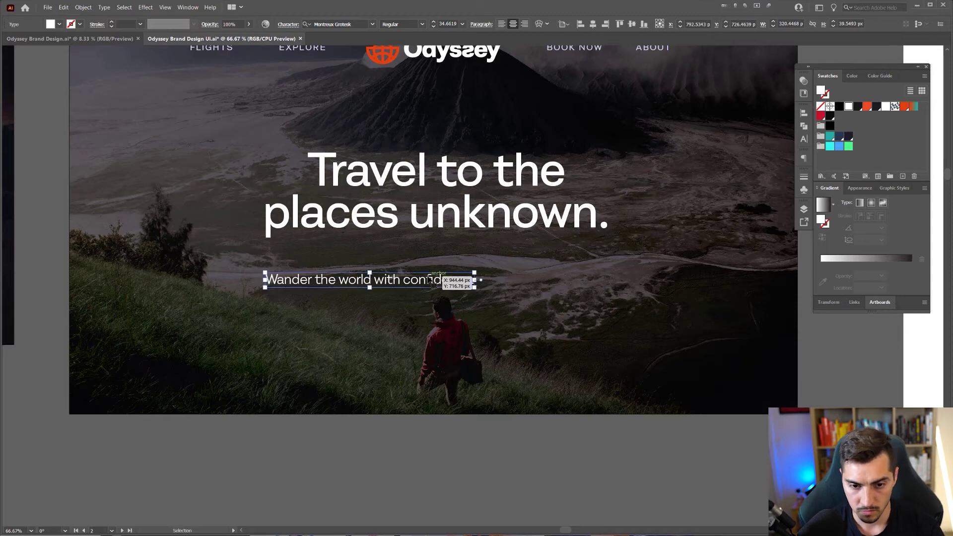
# Step: Center the tagline closely beneath the heading and move both up together on the artboard
pyautogui.moveTo(430, 280); pyautogui.dragTo(496, 250)
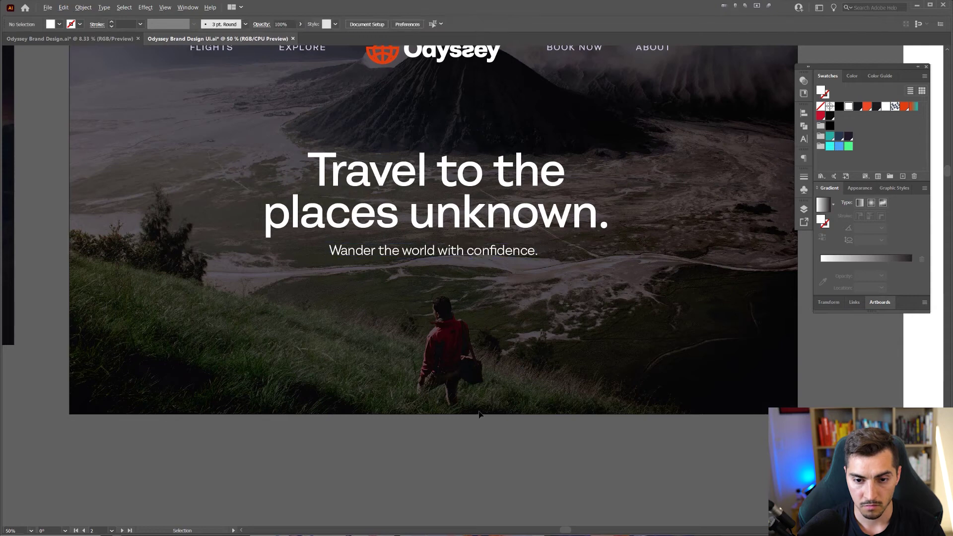
pyautogui.keyDown('alt'); pyautogui.scroll(-1, 480, 414); pyautogui.keyUp('alt')
pyautogui.scroll(-1, 511, 404)
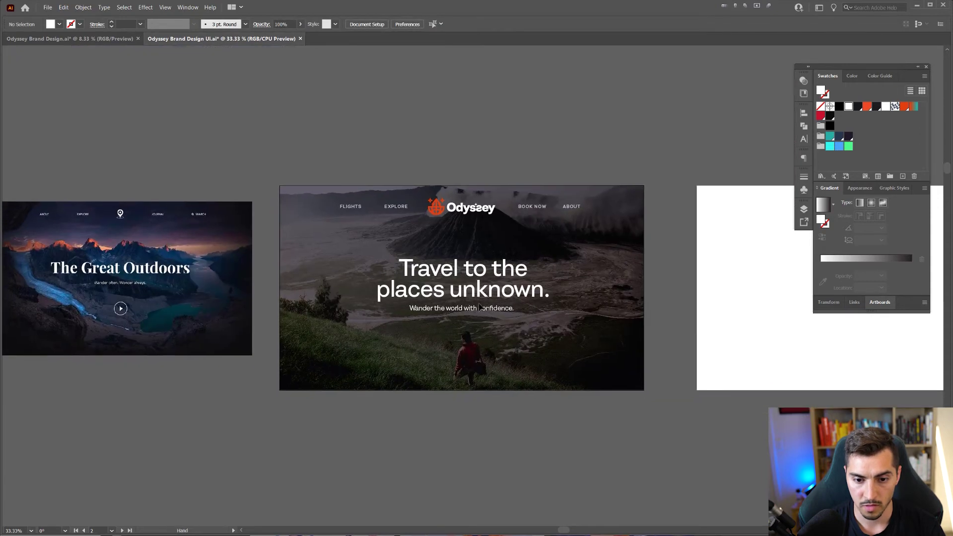
pyautogui.click(477, 311)
pyautogui.keyDown('shift'); pyautogui.click(474, 295); pyautogui.keyUp('shift')
pyautogui.moveTo(475, 297); pyautogui.dragTo(475, 283)
pyautogui.click(520, 408)
# Step: Draw an unfilled rectangle about 183 by 59 px centered beneath the tagline, with a 2 pt white stroke
pyautogui.keyDown('alt'); pyautogui.scroll(1, 524, 337); pyautogui.keyUp('alt')
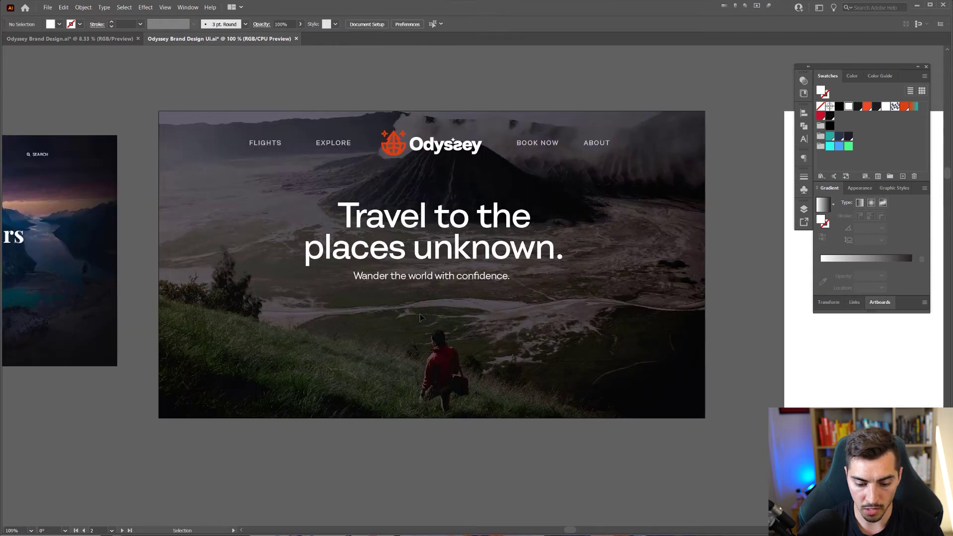
pyautogui.keyDown('alt'); pyautogui.scroll(2, 510, 332); pyautogui.keyUp('alt')
pyautogui.press('m')
pyautogui.keyDown('alt'); pyautogui.keyDown('shift'); pyautogui.moveTo(357, 283); pyautogui.dragTo(451, 284); pyautogui.keyUp('shift'); pyautogui.keyUp('alt')
pyautogui.keyDown('alt'); pyautogui.keyDown('shift'); pyautogui.moveTo(358, 254); pyautogui.dragTo(358, 267); pyautogui.keyUp('shift'); pyautogui.keyUp('alt')
pyautogui.moveTo(364, 280); pyautogui.dragTo(363, 272)
pyautogui.hotkey('shift', 'x')
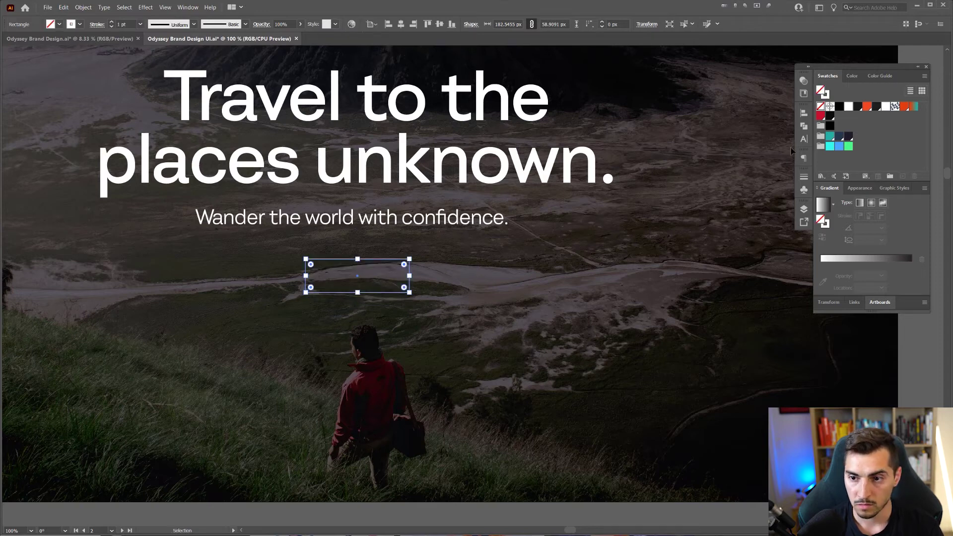
pyautogui.click(112, 22)
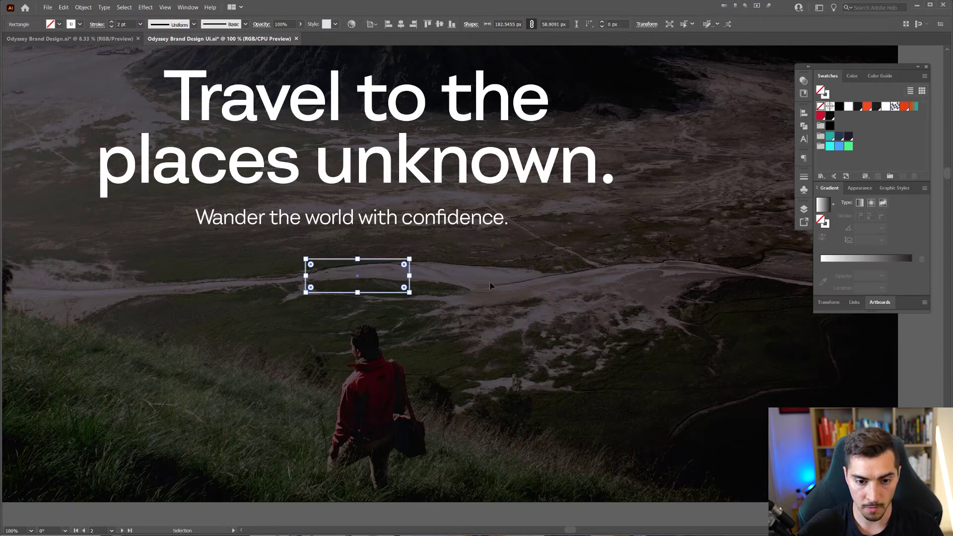
# Step: Widen the outlined rectangle symmetrically from its center to about 732 px
pyautogui.moveTo(494, 288); pyautogui.dragTo(556, 315)
pyautogui.keyDown('alt'); pyautogui.moveTo(471, 302); pyautogui.dragTo(627, 301); pyautogui.keyUp('alt')
pyautogui.click(640, 300)
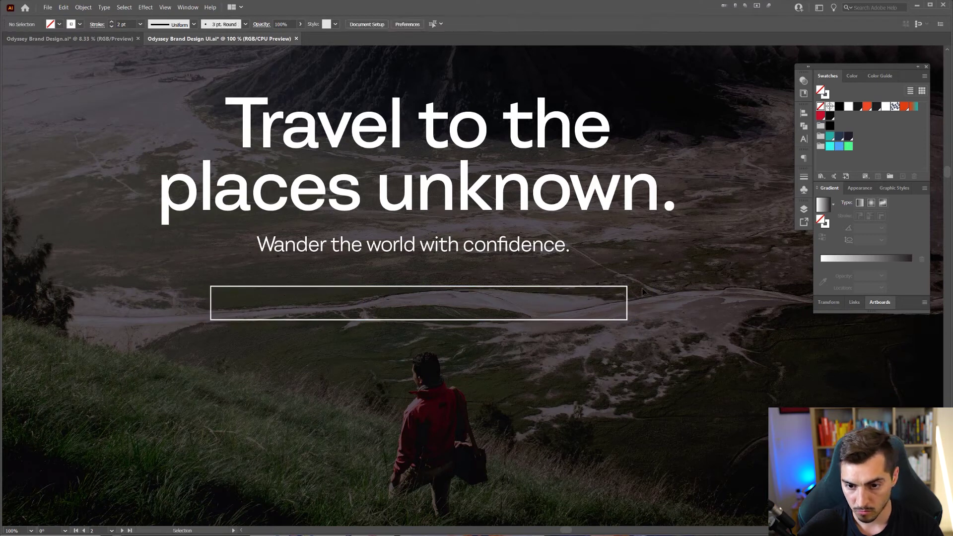
# Step: Round all four corners of the outlined rectangle fully into a pill shape
pyautogui.click(627, 293)
pyautogui.press('a')
pyautogui.click(615, 297)
pyautogui.click(627, 303)
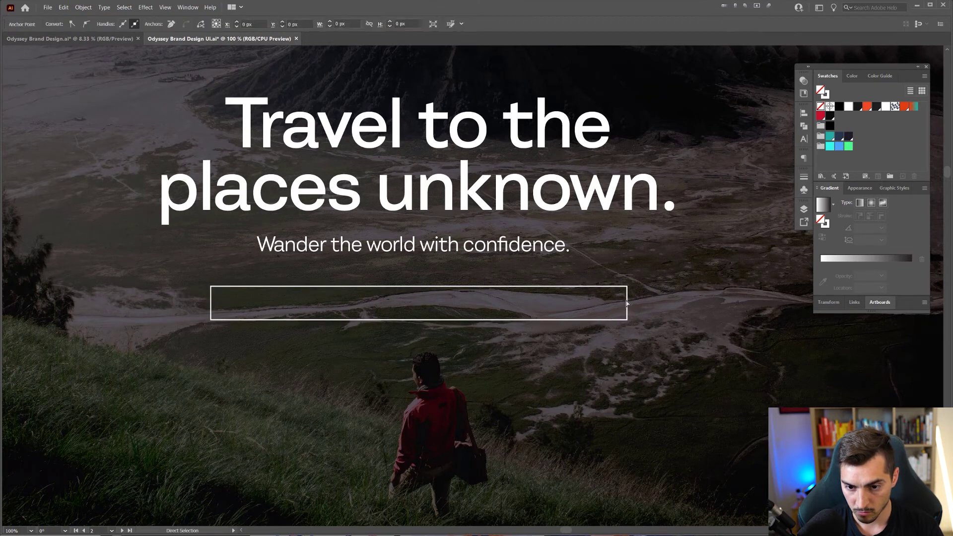
pyautogui.press('v')
pyautogui.click(644, 297)
pyautogui.press('a')
pyautogui.click(626, 302)
pyautogui.press('v')
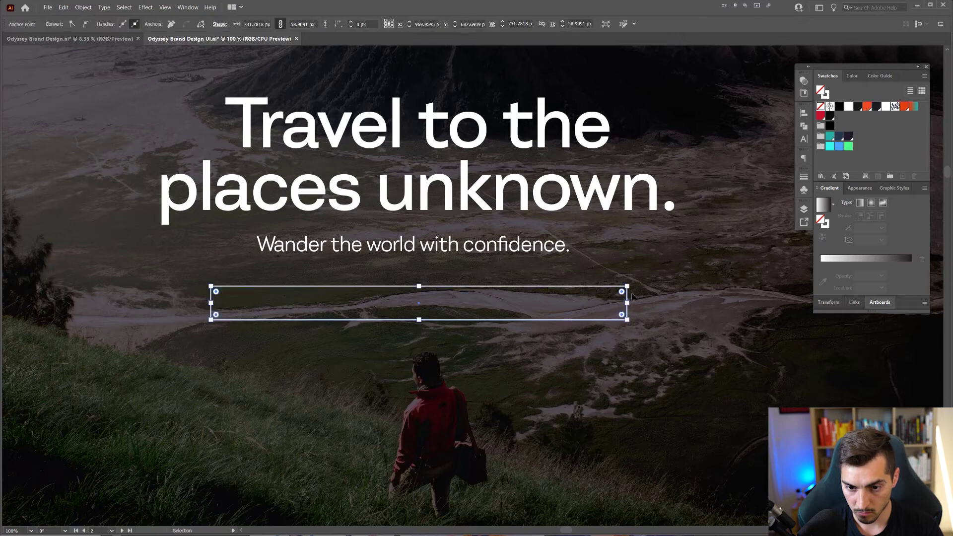
pyautogui.click(631, 300)
pyautogui.click(624, 295)
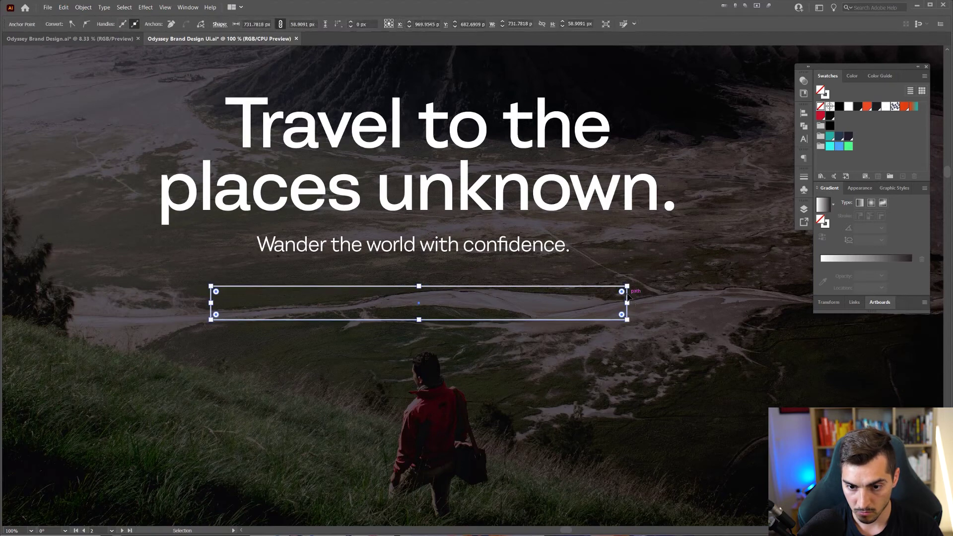
pyautogui.click(633, 296)
pyautogui.click(626, 297)
pyautogui.press('a')
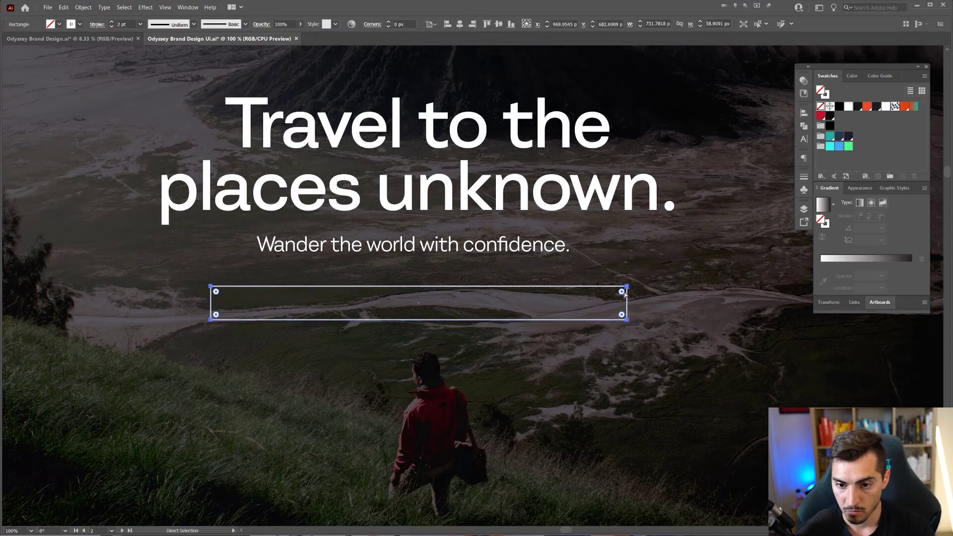
pyautogui.moveTo(621, 292); pyautogui.dragTo(161, 328)
pyautogui.press('v')
pyautogui.click(634, 263)
pyautogui.hotkey('ctrl', '-')
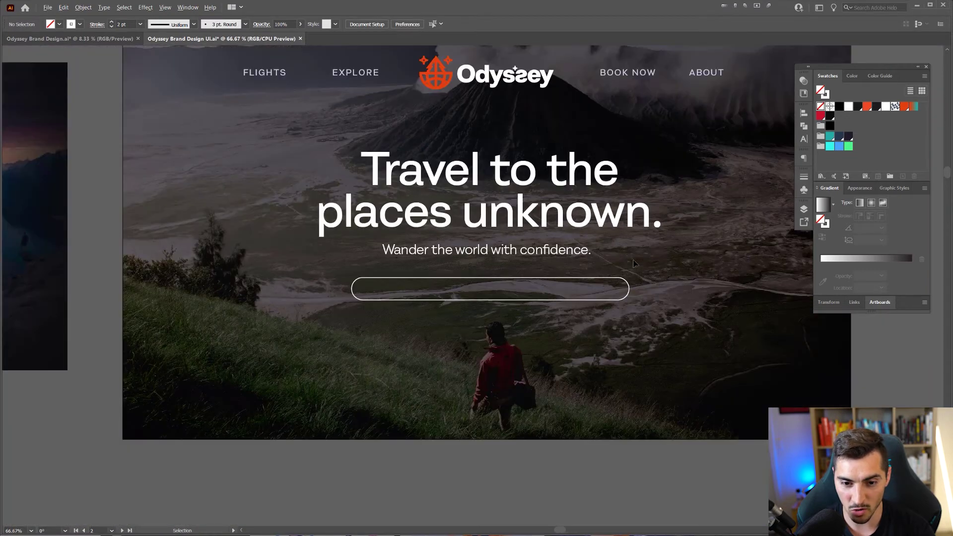
# Step: Duplicate the tagline into the pill-shaped outline and reduce the copy's font size to about 25 pt
pyautogui.keyDown('alt'); pyautogui.scroll(1, 604, 268); pyautogui.keyUp('alt')
pyautogui.press('t')
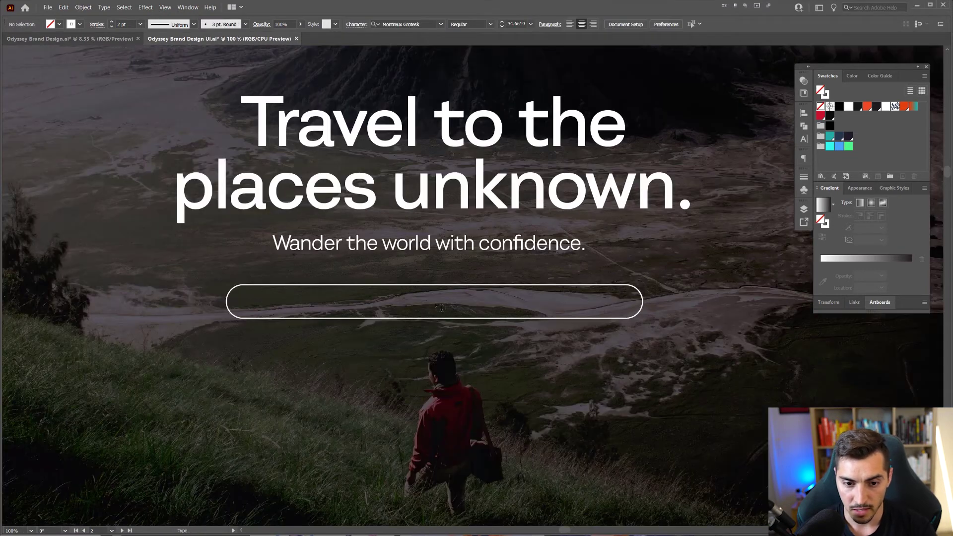
pyautogui.click(452, 251)
pyautogui.scroll(3, 624, 103)
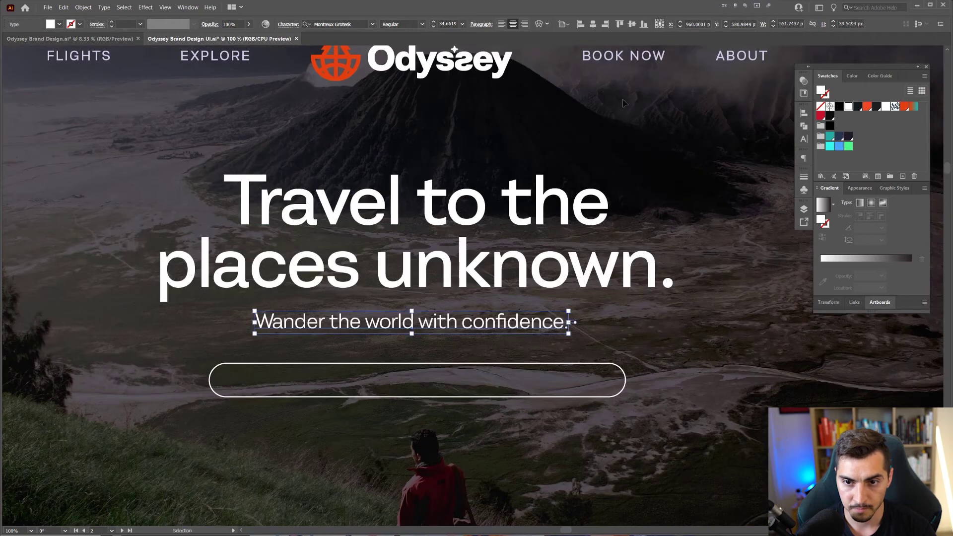
pyautogui.keyDown('alt'); pyautogui.moveTo(497, 322); pyautogui.dragTo(539, 380); pyautogui.keyUp('alt')
pyautogui.hotkey('ctrl', 'shift', ',')
pyautogui.hotkey('ctrl', 'shift', ',')
pyautogui.hotkey('ctrl', 'shift', ',')
pyautogui.hotkey('ctrl', 'shift', ',')
pyautogui.hotkey('ctrl', 'shift', ',')
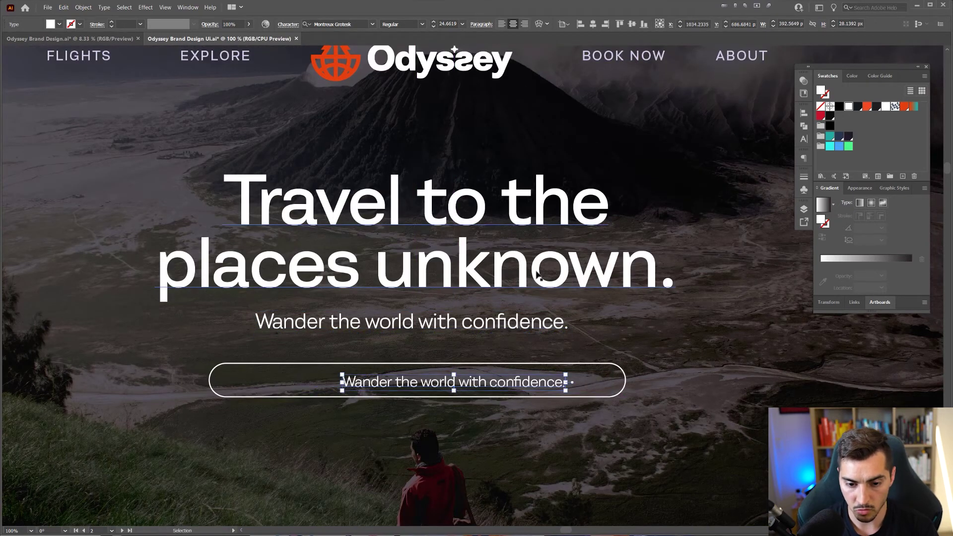
# Step: Replace the duplicated tagline text inside the pill outline with "Find your place."
pyautogui.press('t')
pyautogui.tripleClick(510, 380)
pyautogui.write('F')
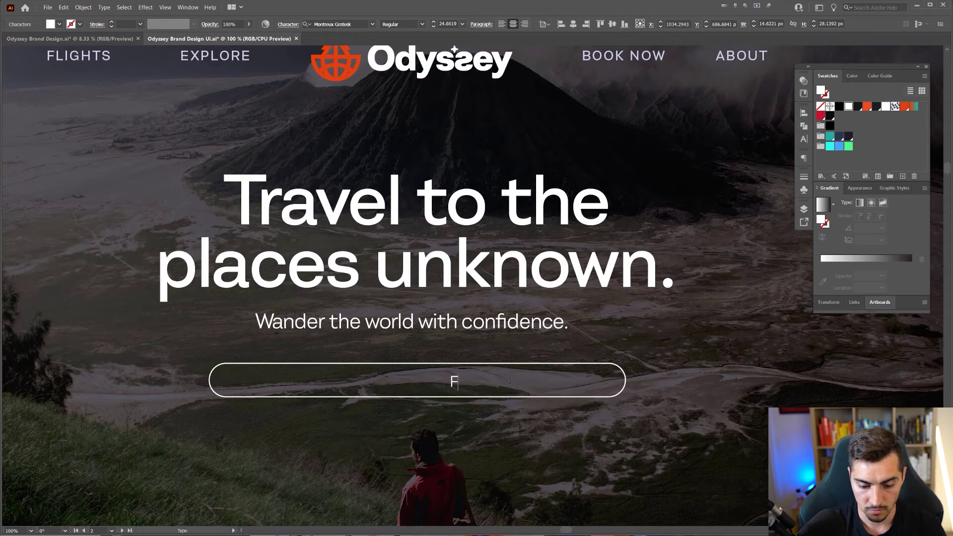
pyautogui.write('ind your p')
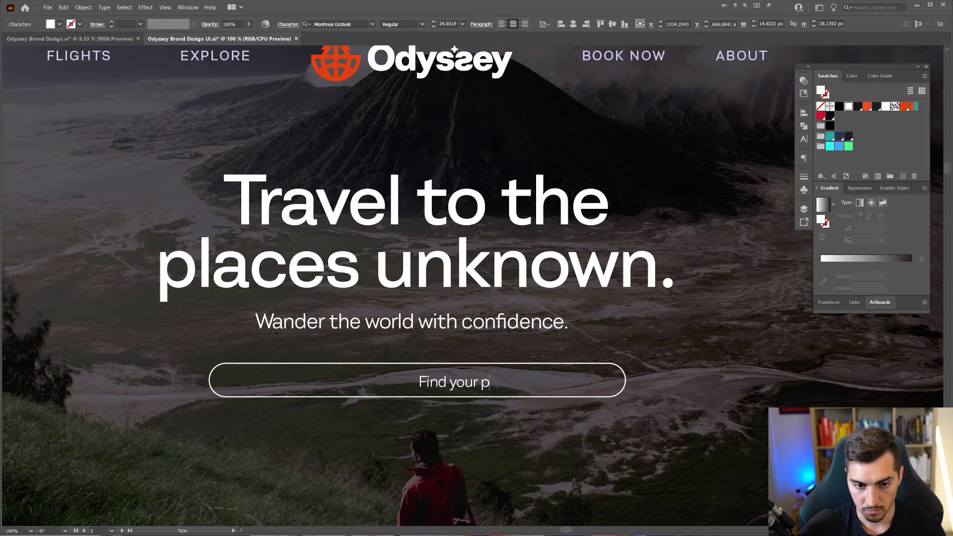
pyautogui.write('lace.')
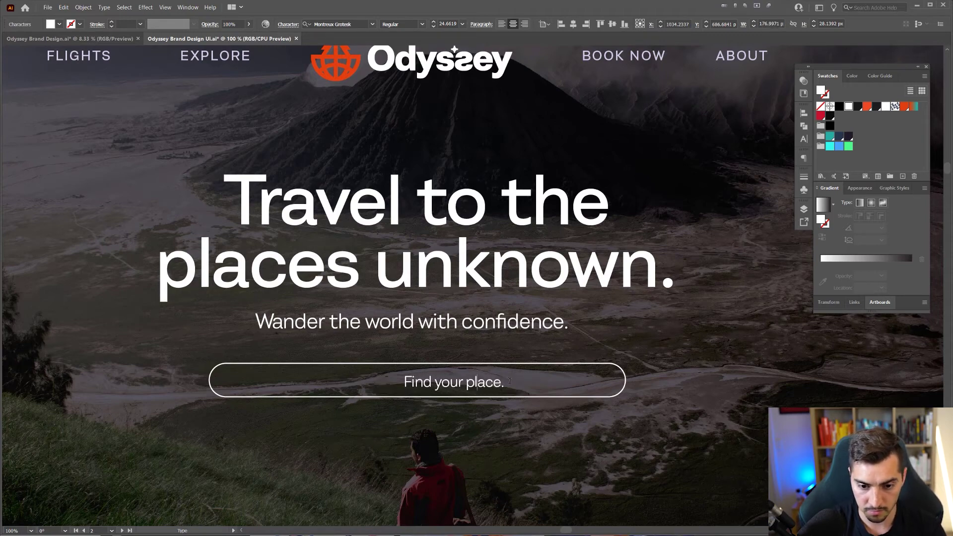
# Step: Reword the search bar's placeholder text to read "Find your magical place."
pyautogui.press('BackSpace')
pyautogui.press('BackSpace')
pyautogui.press('BackSpace')
pyautogui.press('BackSpace')
pyautogui.write('a mag')
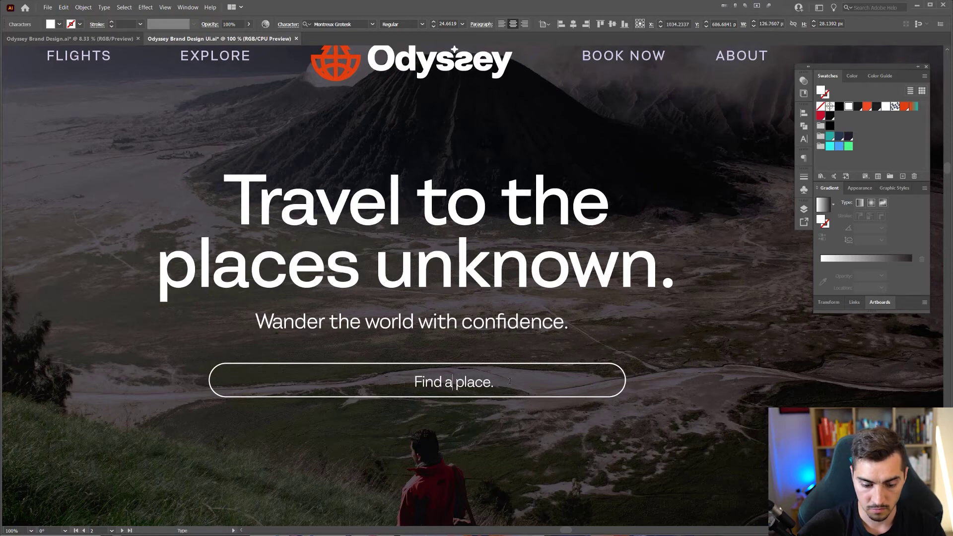
pyautogui.press('BackSpace')
pyautogui.write('gical place')
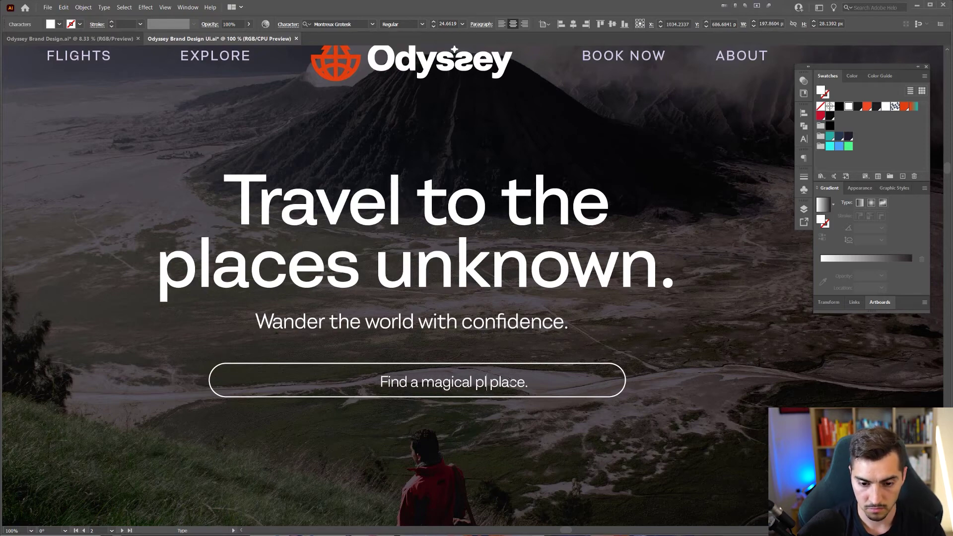
pyautogui.hotkey('ctrl', 'Left')
pyautogui.hotkey('ctrl', 'Left')
pyautogui.press('BackSpace')
pyautogui.write('your')
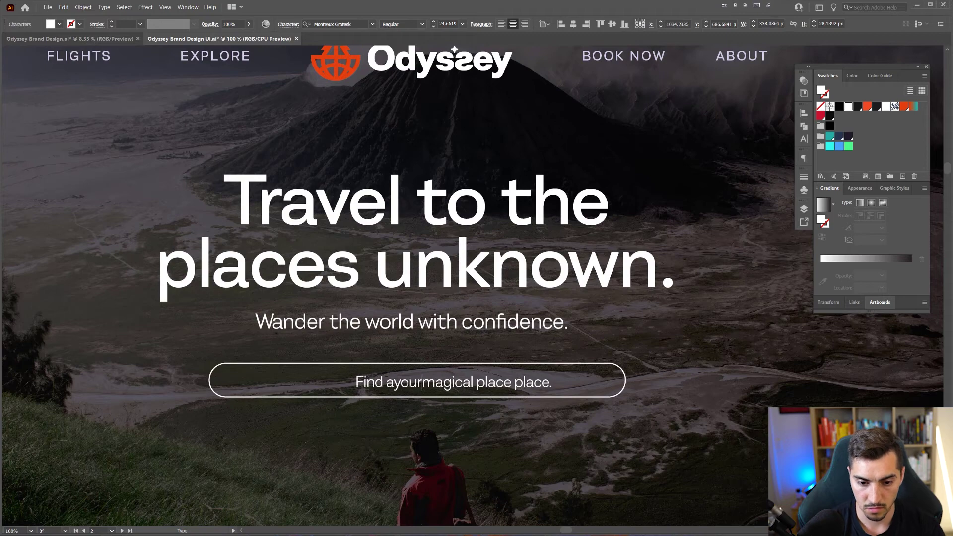
pyautogui.click(393, 384)
pyautogui.press('BackSpace')
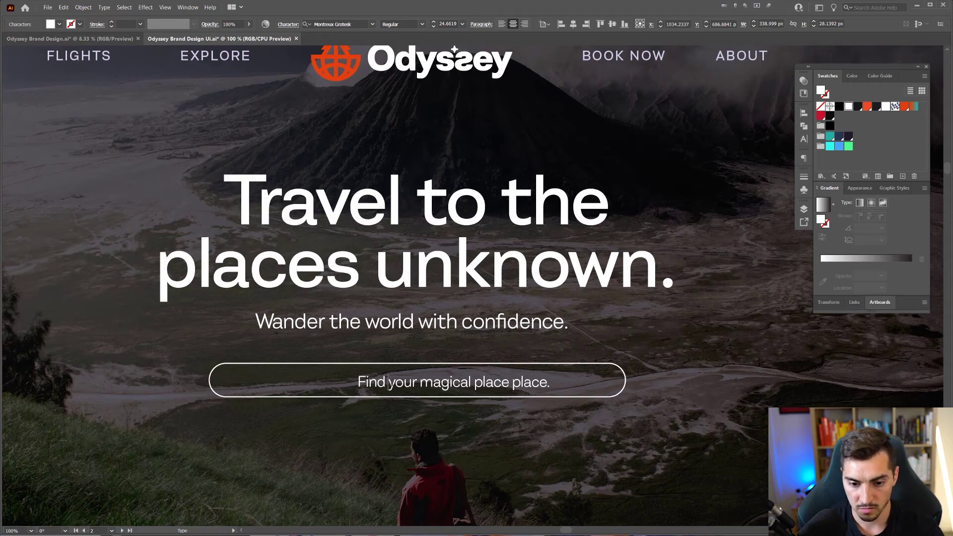
pyautogui.press('BackSpace')
pyautogui.press('BackSpace')
pyautogui.press('BackSpace')
pyautogui.press('BackSpace')
pyautogui.press('BackSpace')
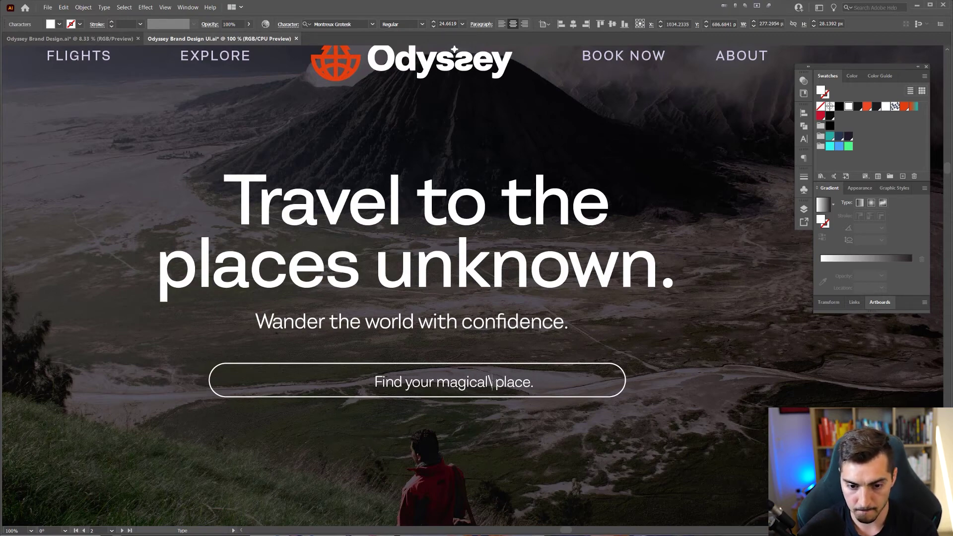
pyautogui.press('Escape')
# Step: Set the search bar placeholder's font weight to Light
pyautogui.keyDown('alt'); pyautogui.scroll(1, 494, 387); pyautogui.keyUp('alt')
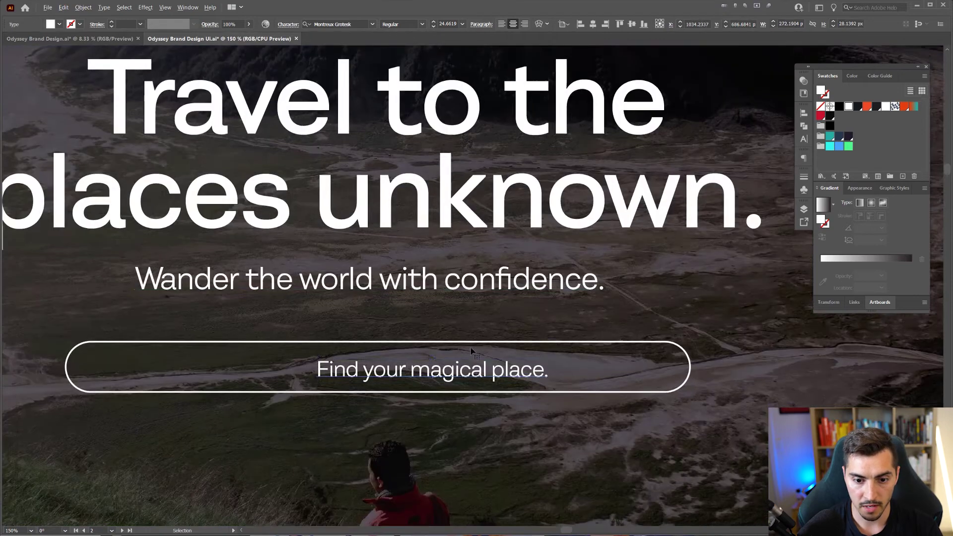
pyautogui.click(422, 25)
pyautogui.click(401, 118)
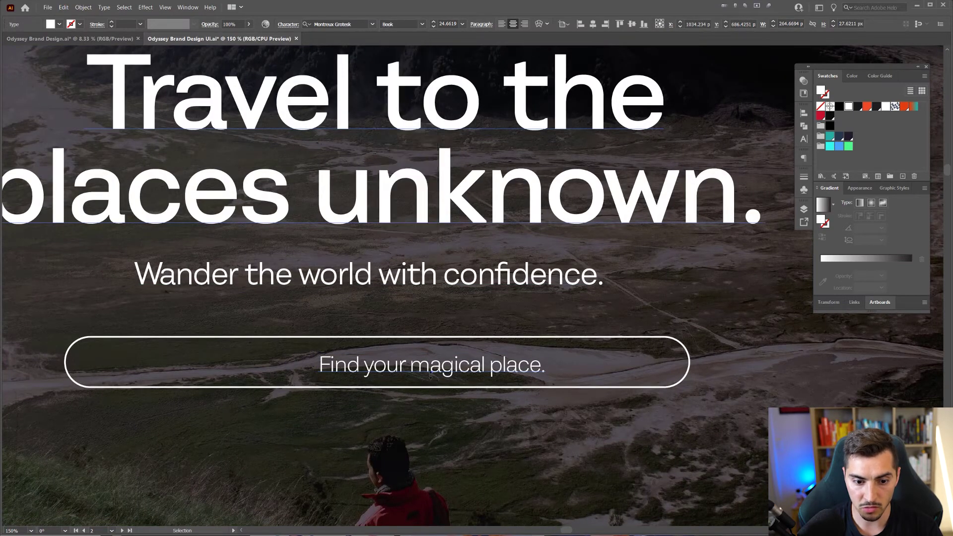
pyautogui.click(402, 24)
pyautogui.click(396, 96)
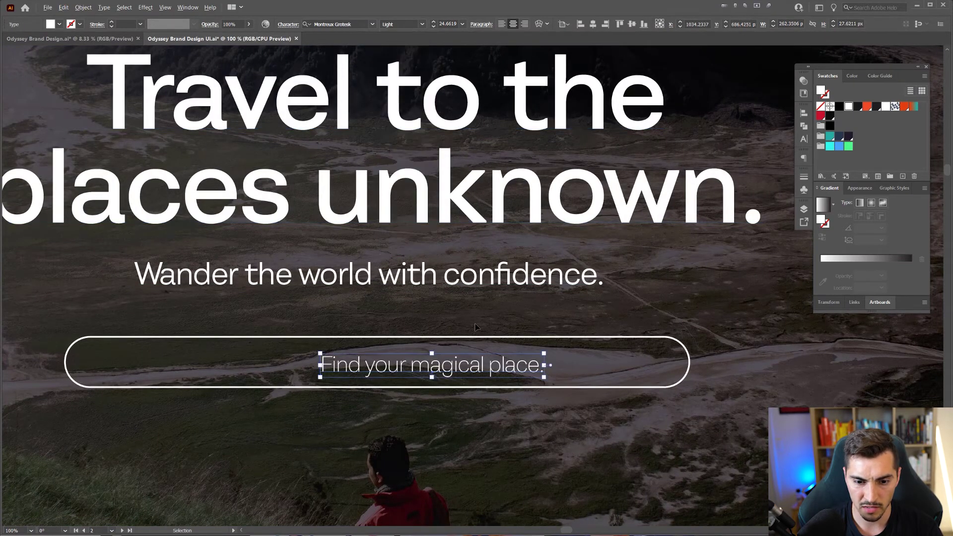
# Step: Move the placeholder text sideways within the pill outline so it lines up centrally beneath the tagline, and deselect it
pyautogui.keyDown('alt'); pyautogui.scroll(-2, 476, 324); pyautogui.keyUp('alt')
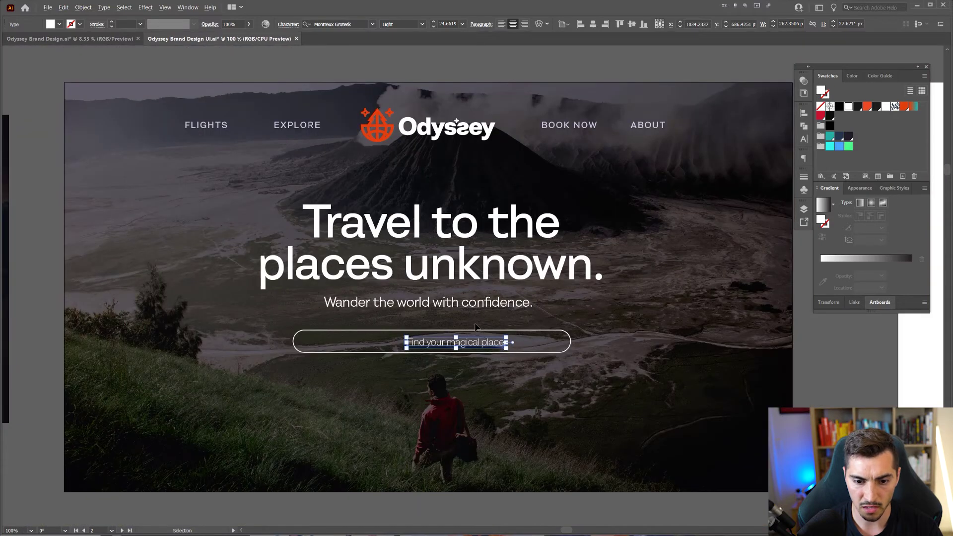
pyautogui.keyDown('alt'); pyautogui.scroll(1, 475, 326); pyautogui.keyUp('alt')
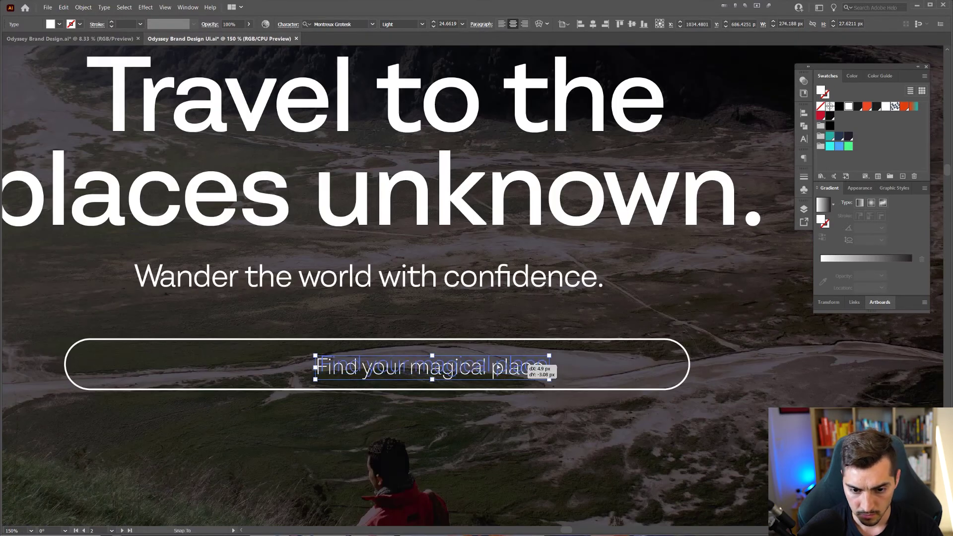
pyautogui.moveTo(541, 368); pyautogui.dragTo(477, 365)
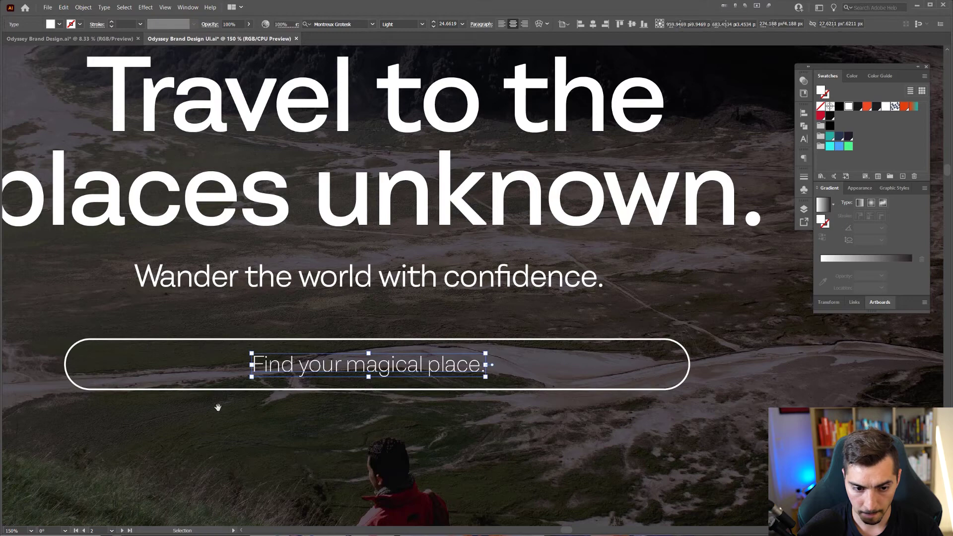
pyautogui.moveTo(217, 407); pyautogui.dragTo(358, 378)
pyautogui.click(327, 404)
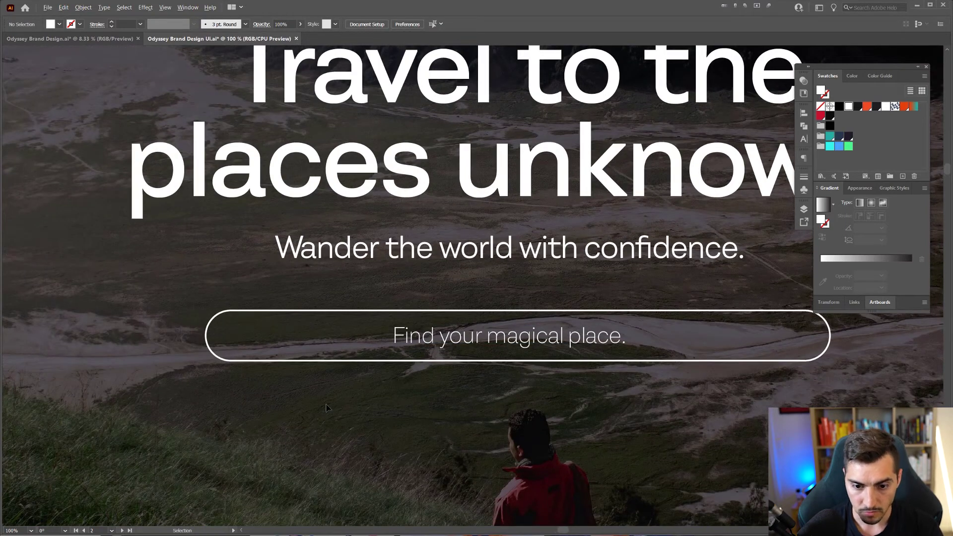
pyautogui.keyDown('alt'); pyautogui.scroll(-2, 327, 407); pyautogui.keyUp('alt')
pyautogui.keyDown('alt'); pyautogui.scroll(1, 373, 388); pyautogui.keyUp('alt')
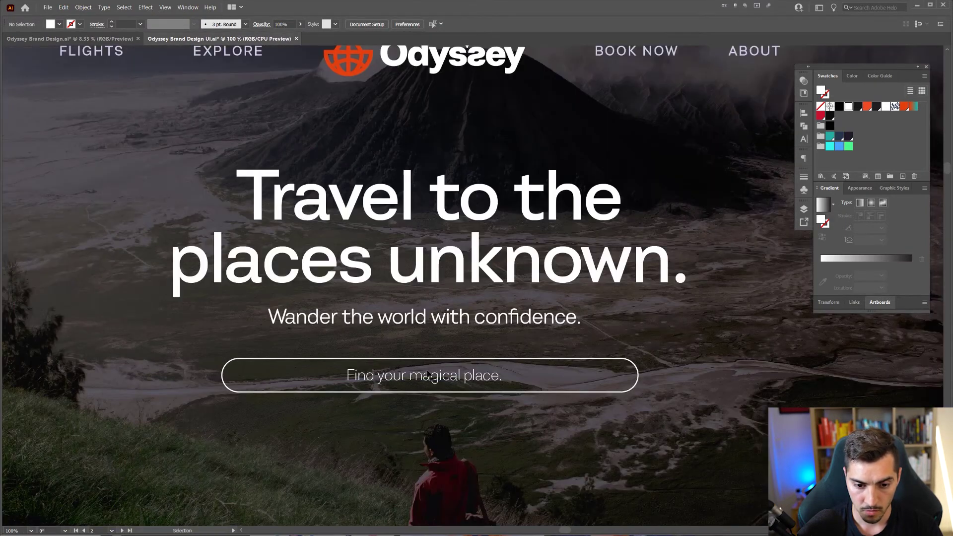
pyautogui.moveTo(430, 376); pyautogui.dragTo(367, 429)
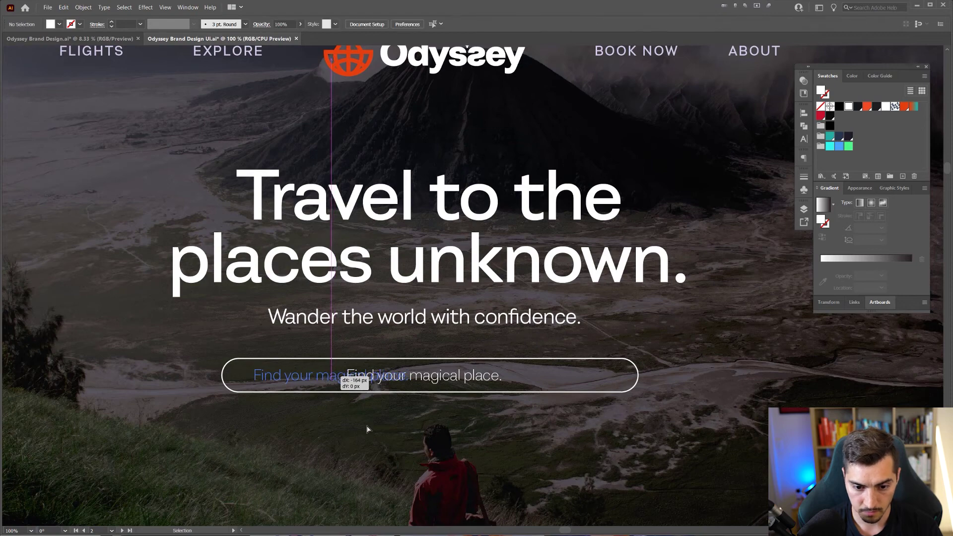
pyautogui.press('t')
pyautogui.click(351, 421)
pyautogui.press('Escape')
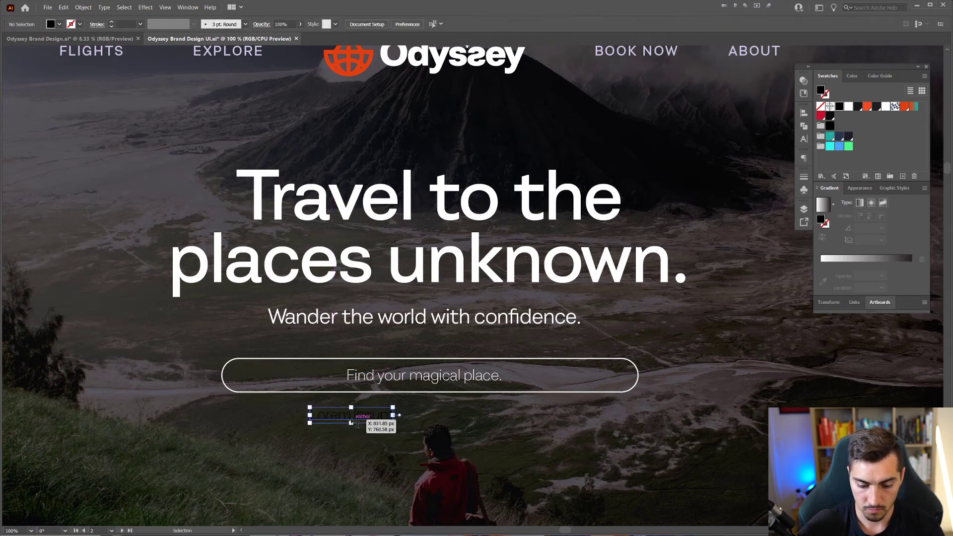
pyautogui.press('Delete')
# Step: Draw a circle about 31 px across beneath the search bar and give it the pill outline's unfilled 2 pt white stroke
pyautogui.press('l')
pyautogui.keyDown('alt'); pyautogui.keyDown('shift'); pyautogui.moveTo(350, 419); pyautogui.dragTo(359, 429); pyautogui.keyUp('shift'); pyautogui.keyUp('alt')
pyautogui.press('v')
pyautogui.keyDown('alt'); pyautogui.scroll(1, 352, 440); pyautogui.keyUp('alt')
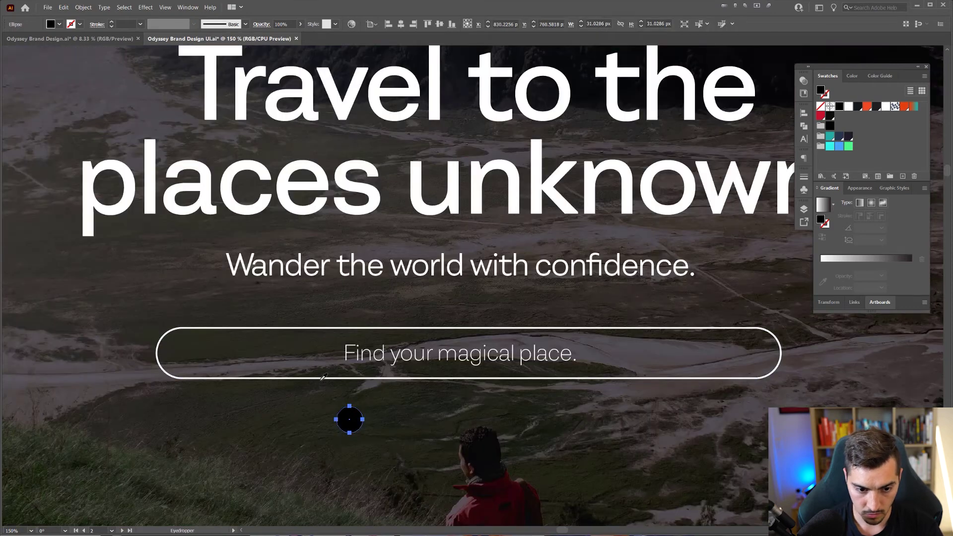
pyautogui.click(337, 379)
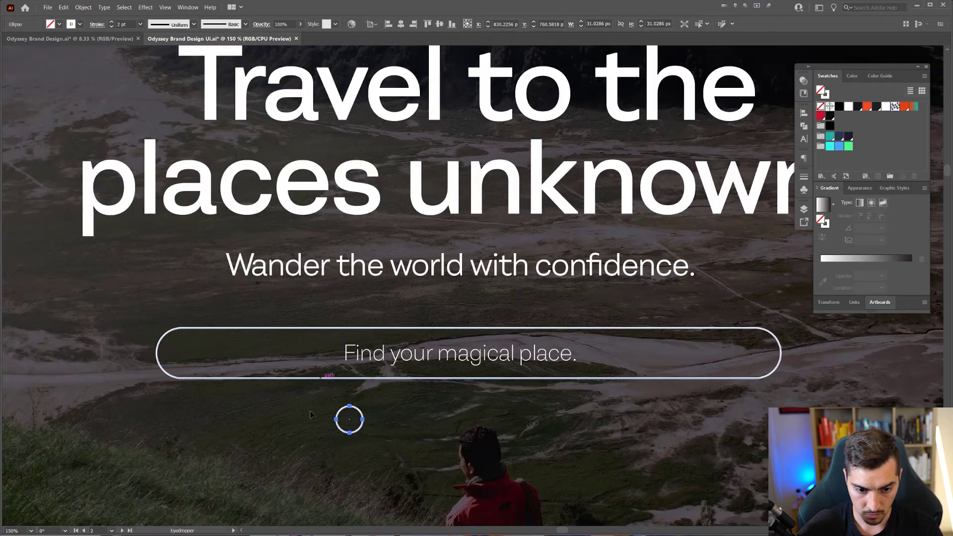
pyautogui.press('v')
pyautogui.click(366, 430)
# Step: Draw a 45-degree line from the circle's center past its lower-right edge as a magnifying-glass handle, and select both shapes
pyautogui.press('p')
pyautogui.click(350, 420)
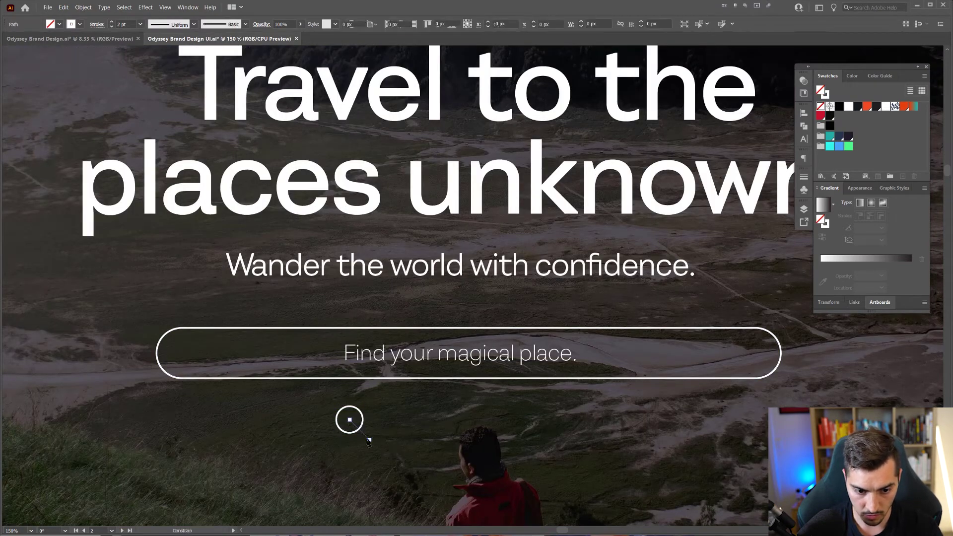
pyautogui.keyDown('shift'); pyautogui.click(369, 439); pyautogui.keyUp('shift')
pyautogui.press('v')
pyautogui.moveTo(385, 388); pyautogui.dragTo(347, 436)
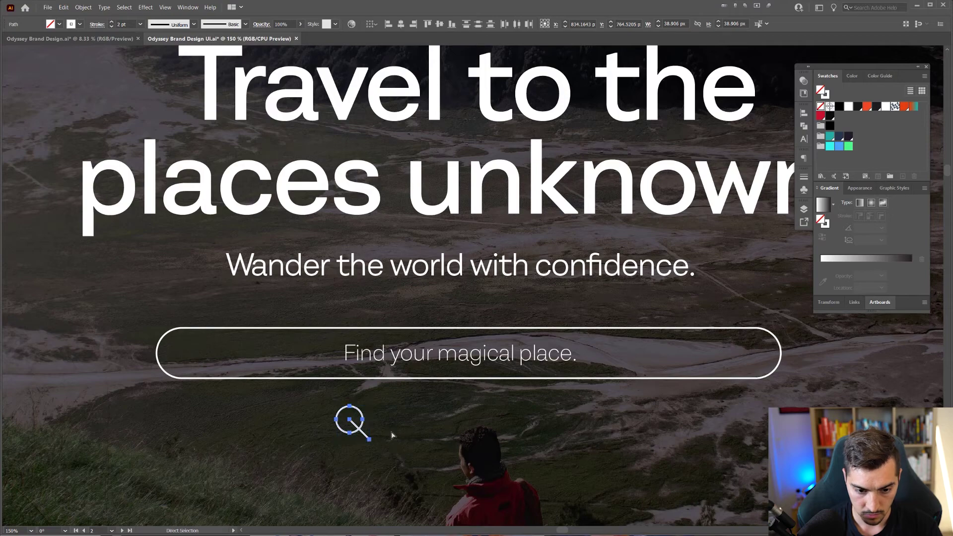
# Step: Switch to the Odyssey Travel Brand reference library and examine the line styles of the images in the Icons folder
pyautogui.hotkey('alt', 'Tab')
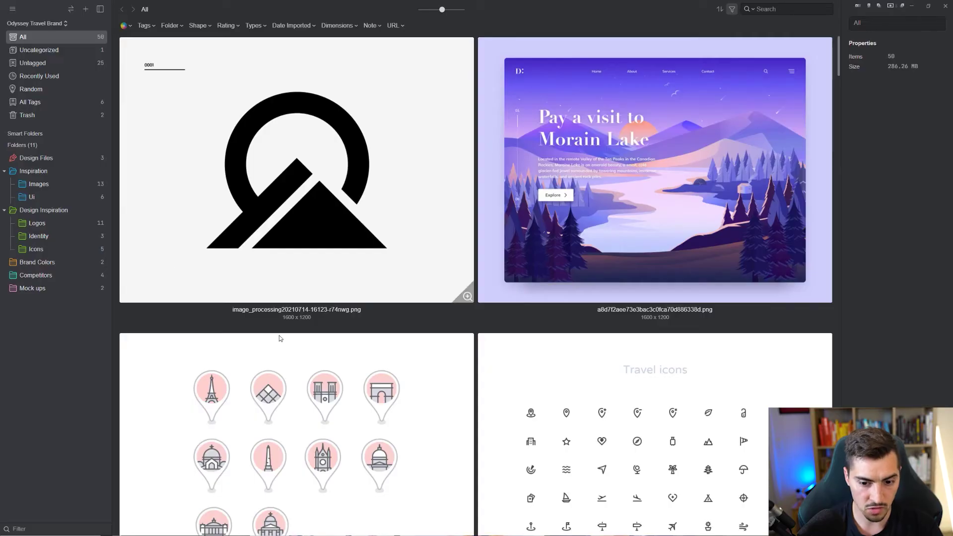
pyautogui.click(36, 247)
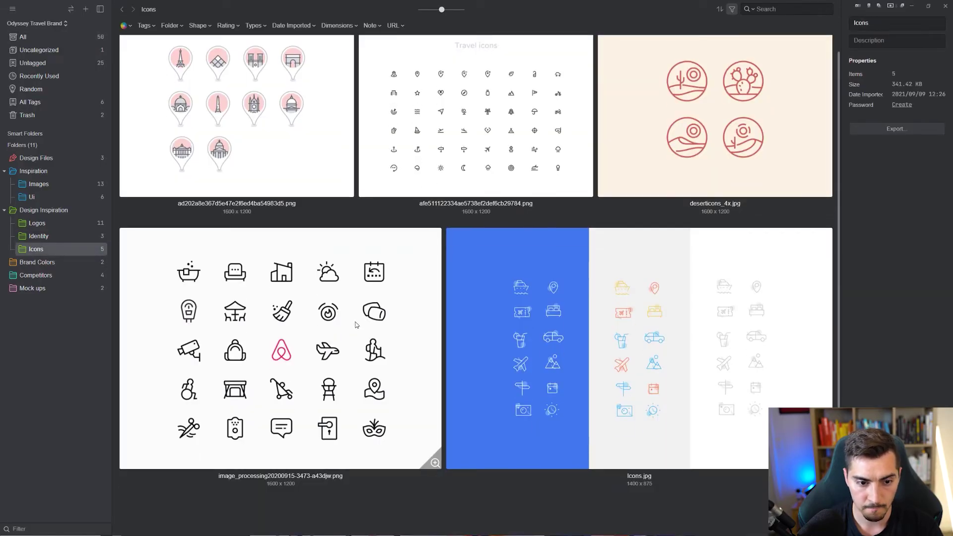
pyautogui.click(409, 169)
pyautogui.click(321, 352)
pyautogui.press('space')
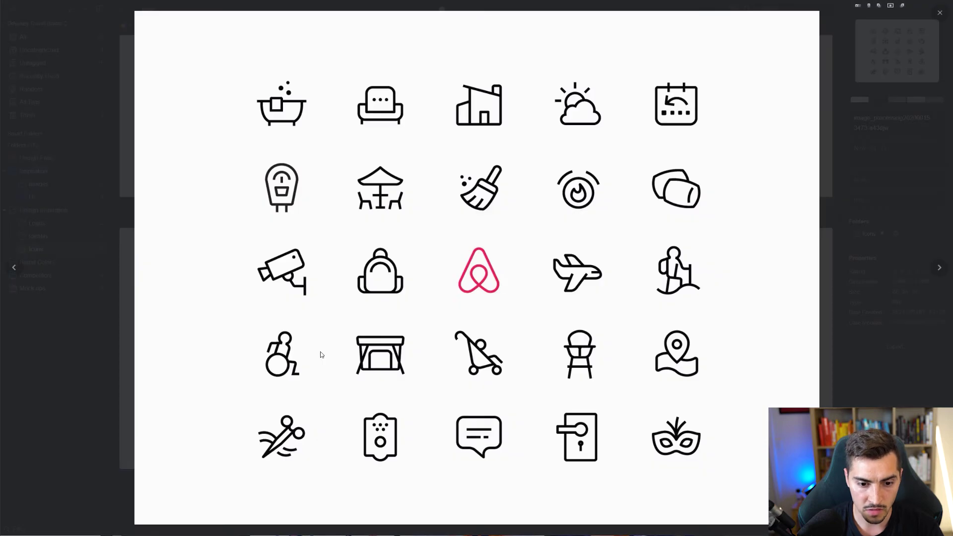
pyautogui.press('Right')
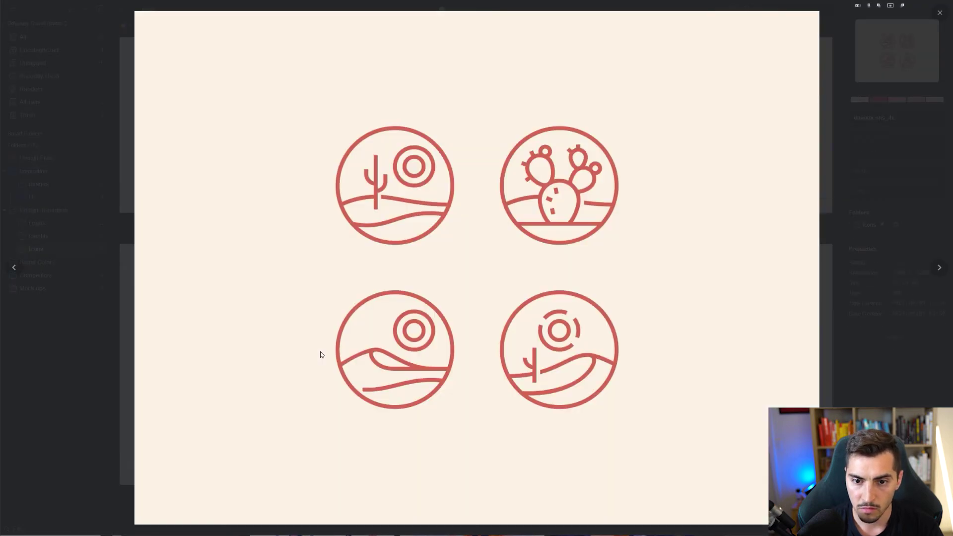
pyautogui.press('Right')
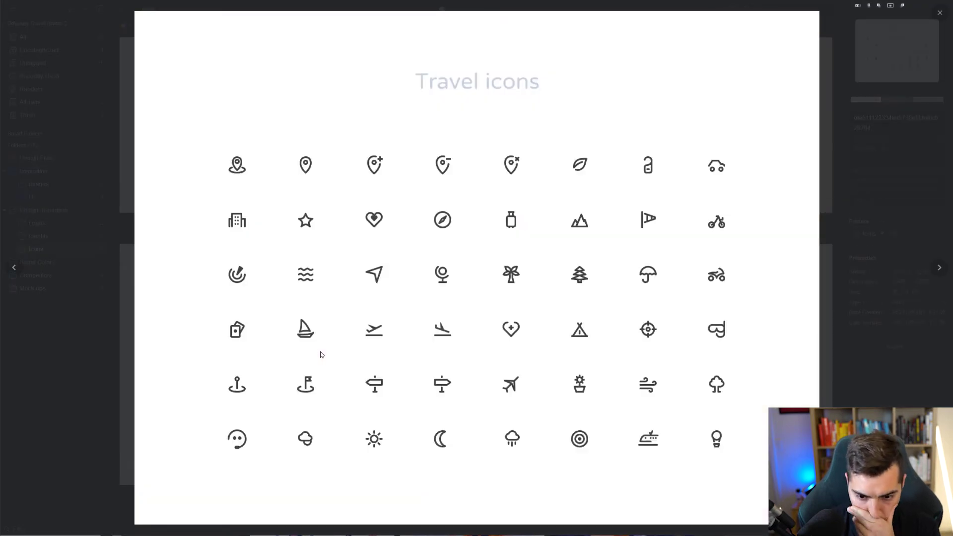
pyautogui.press('Left')
pyautogui.press('Left')
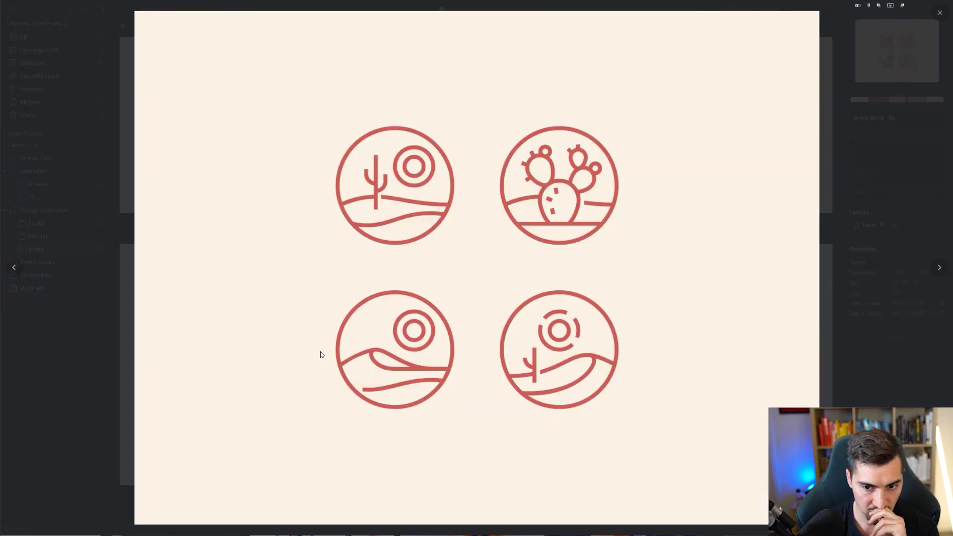
pyautogui.press('Left')
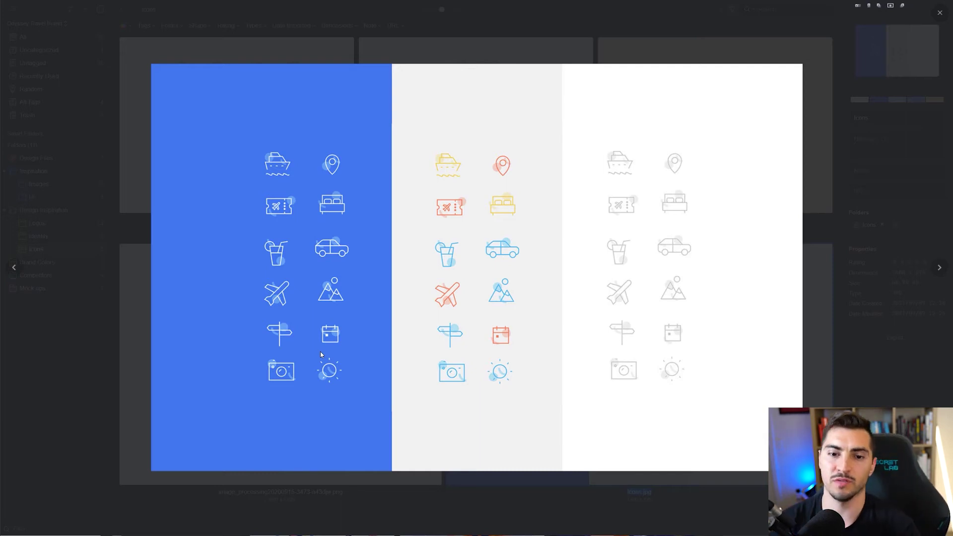
pyautogui.press('Left')
pyautogui.press('Left')
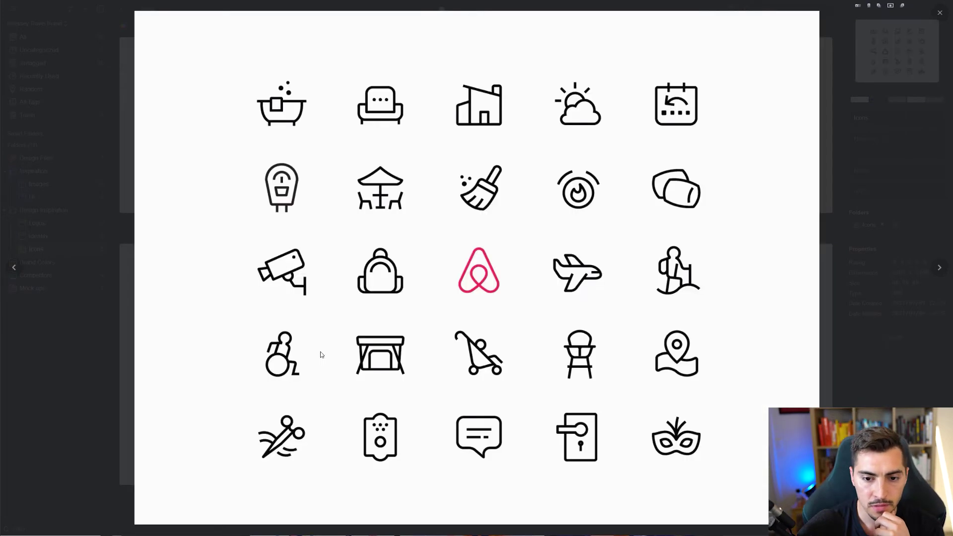
# Step: Copy the black line-icon set image with the pink Airbnb logo and paste it into the Illustrator header document
pyautogui.rightClick(414, 222)
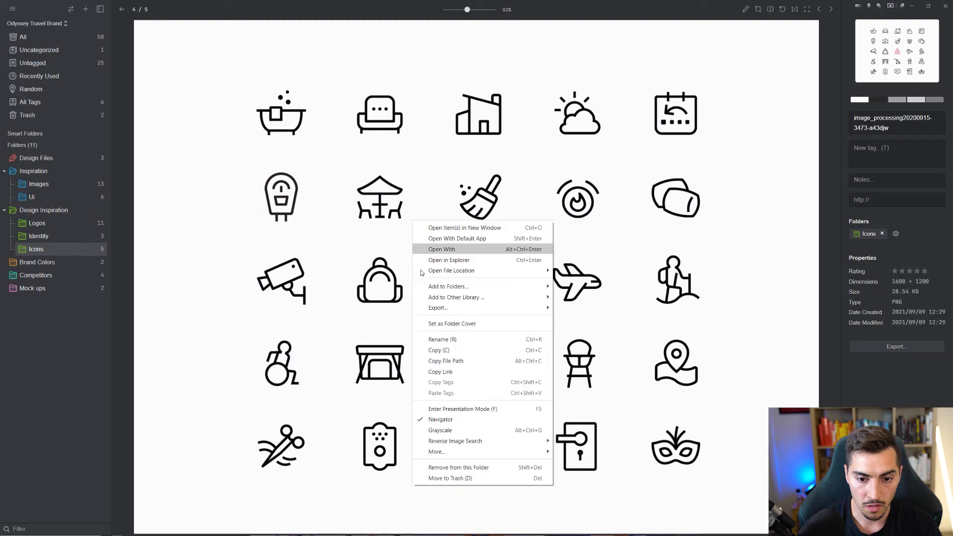
pyautogui.click(375, 318)
pyautogui.hotkey('ctrl', 'c')
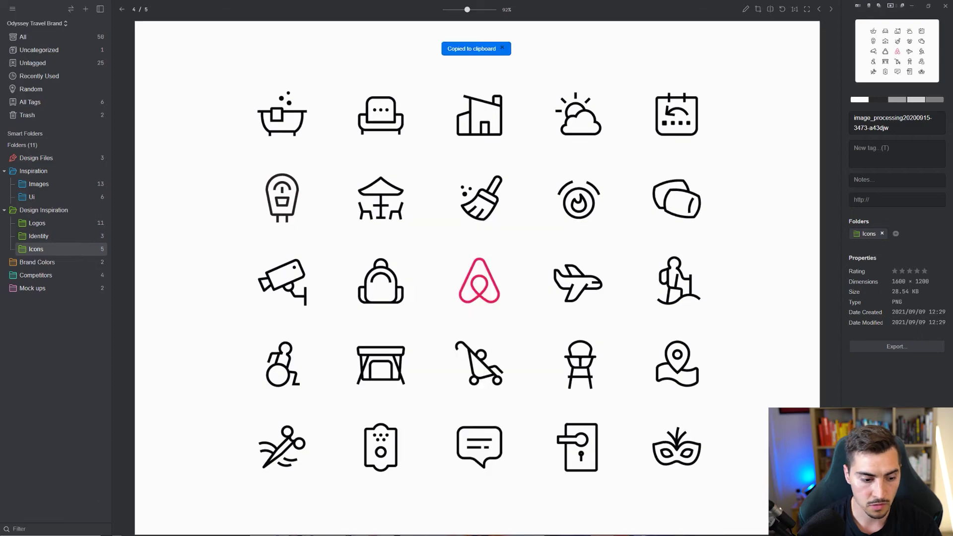
pyautogui.hotkey('alt', 'Tab')
pyautogui.click(321, 379)
pyautogui.hotkey('ctrl', 'v')
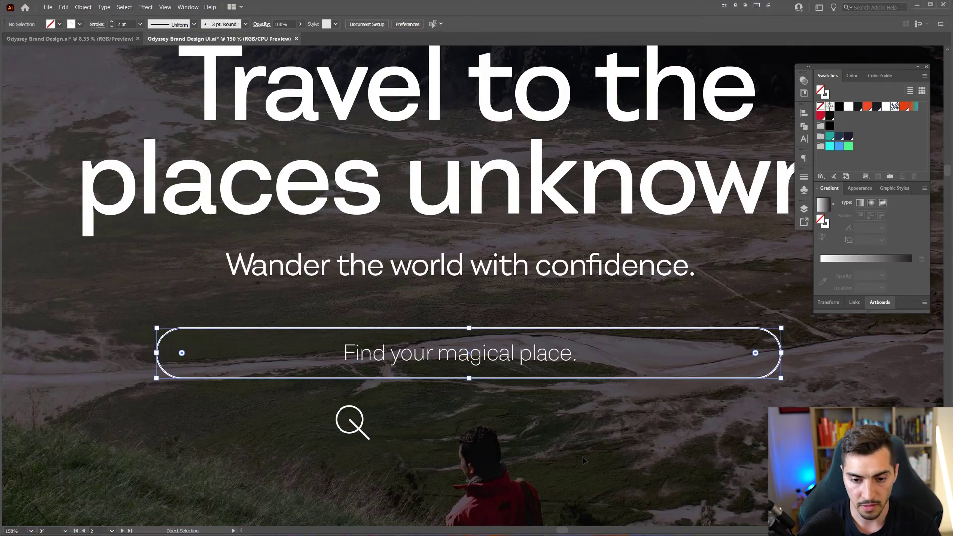
# Step: Scale the pasted icon reference image down proportionally, place it above the header artboard, and deselect it
pyautogui.keyDown('alt'); pyautogui.scroll(-4, 584, 460); pyautogui.keyUp('alt')
pyautogui.hotkey('ctrl', '-')
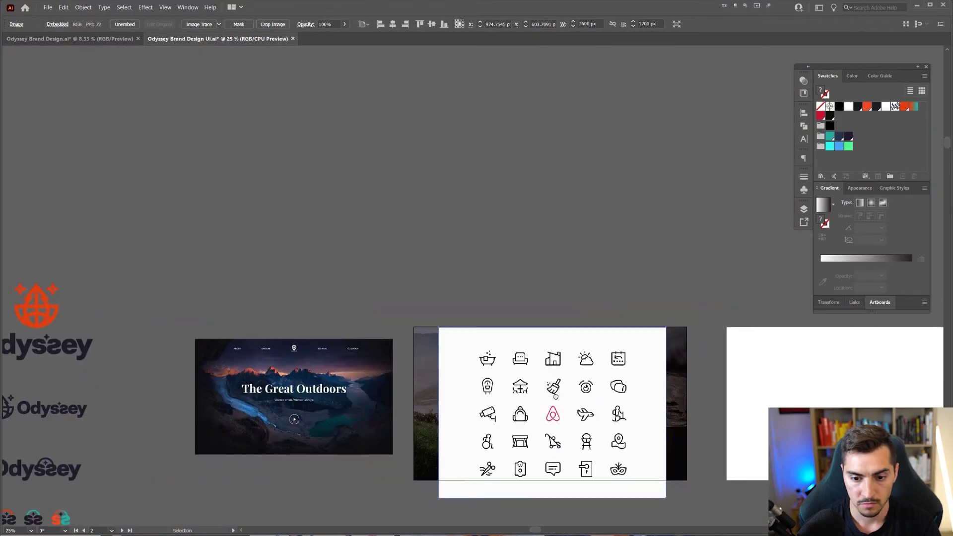
pyautogui.keyDown('alt'); pyautogui.keyDown('shift'); pyautogui.moveTo(650, 291); pyautogui.dragTo(616, 317); pyautogui.keyUp('shift'); pyautogui.keyUp('alt')
pyautogui.moveTo(569, 369); pyautogui.dragTo(567, 183)
pyautogui.keyDown('alt'); pyautogui.scroll(2, 568, 183); pyautogui.keyUp('alt')
pyautogui.keyDown('alt'); pyautogui.keyDown('shift'); pyautogui.moveTo(654, 194); pyautogui.dragTo(637, 197); pyautogui.keyUp('shift'); pyautogui.keyUp('alt')
pyautogui.hotkey('ctrl', 'shift', 'a')
pyautogui.moveTo(574, 194); pyautogui.dragTo(563, 224)
pyautogui.hotkey('ctrl', 'shift', 'a')
pyautogui.keyDown('alt'); pyautogui.scroll(1, 541, 234); pyautogui.keyUp('alt')
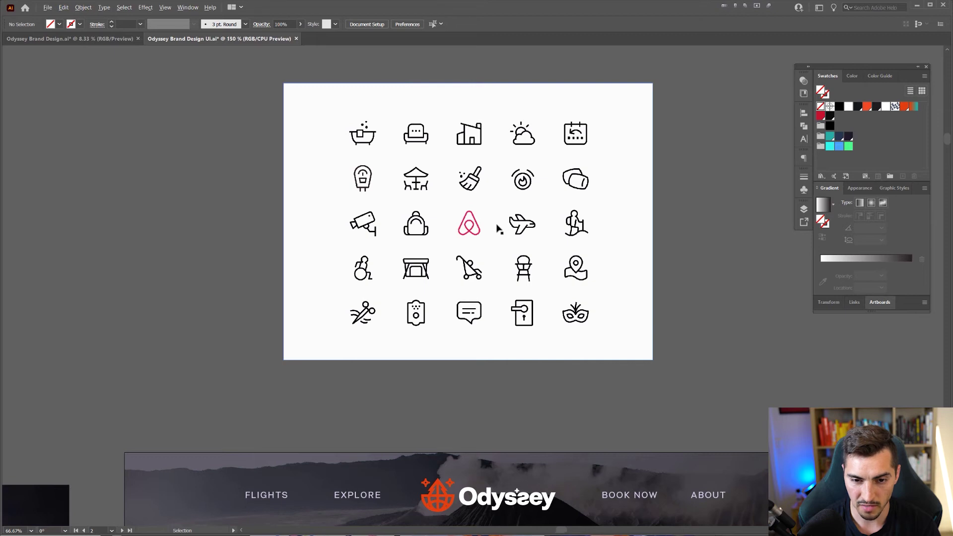
# Step: Trace the inner ring of the reference sheet's map-pin icon with a circle about 13.4 px wide, filled with light cyan
pyautogui.keyDown('alt'); pyautogui.scroll(2, 499, 228); pyautogui.keyUp('alt')
pyautogui.keyDown('alt'); pyautogui.scroll(-1, 430, 230); pyautogui.keyUp('alt')
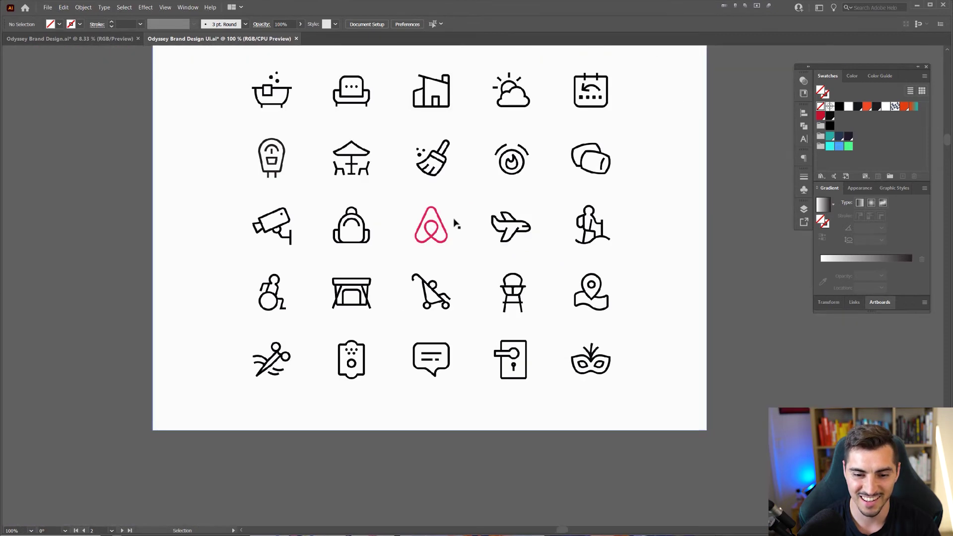
pyautogui.click(453, 221)
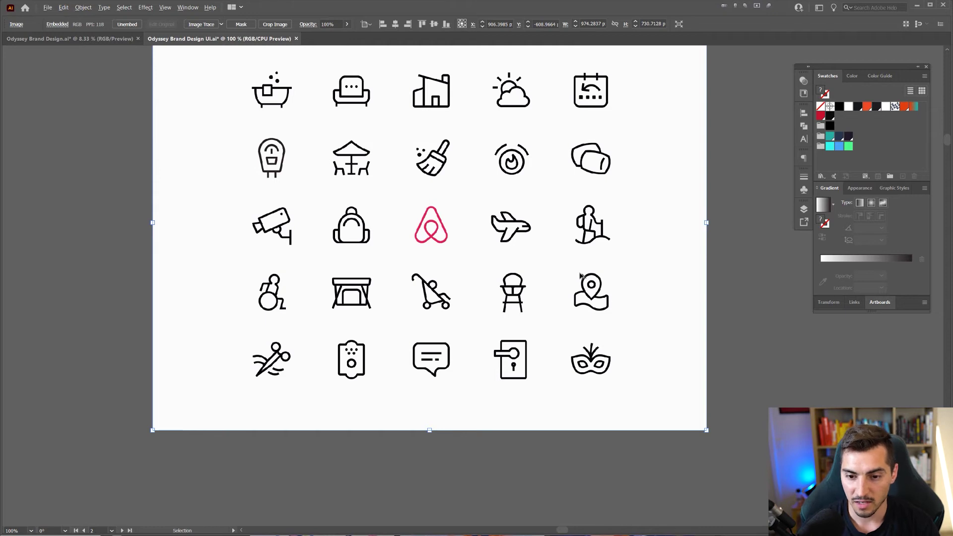
pyautogui.keyDown('alt'); pyautogui.scroll(4, 581, 276); pyautogui.keyUp('alt')
pyautogui.hotkey('ctrl', 'shift', 'a')
pyautogui.moveTo(629, 315)
pyautogui.keyDown('alt'); pyautogui.keyDown('shift'); pyautogui.mouseDown()
pyautogui.moveTo(644, 330)
pyautogui.moveTo(595, 325)
pyautogui.mouseUp(); pyautogui.keyUp('shift'); pyautogui.keyUp('alt')
pyautogui.keyDown('alt'); pyautogui.scroll(1, 642, 331); pyautogui.keyUp('alt')
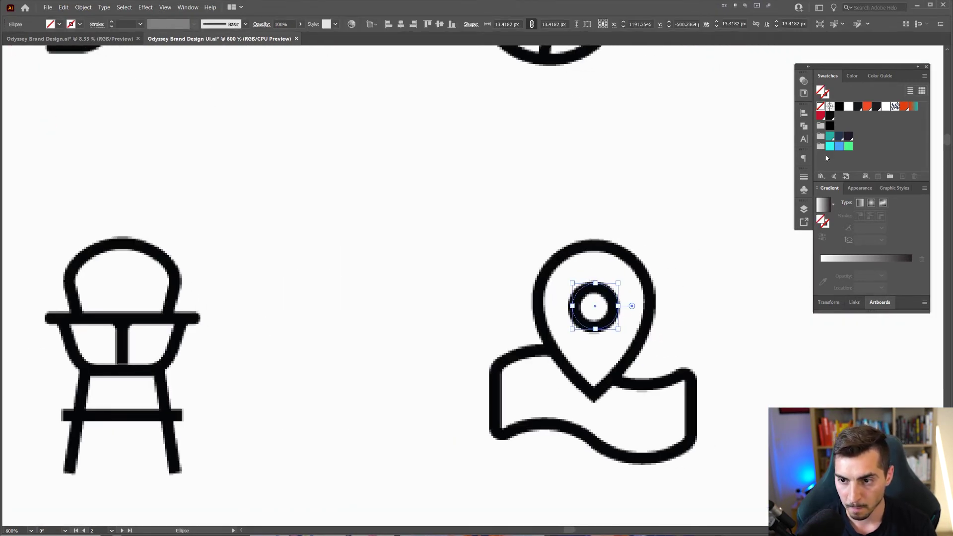
pyautogui.click(830, 146)
pyautogui.click(594, 305)
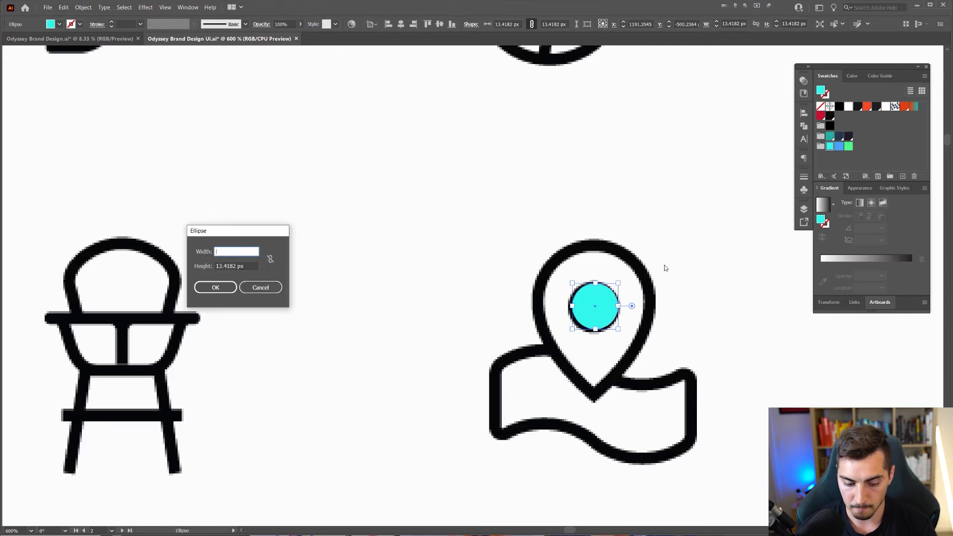
pyautogui.press('Escape')
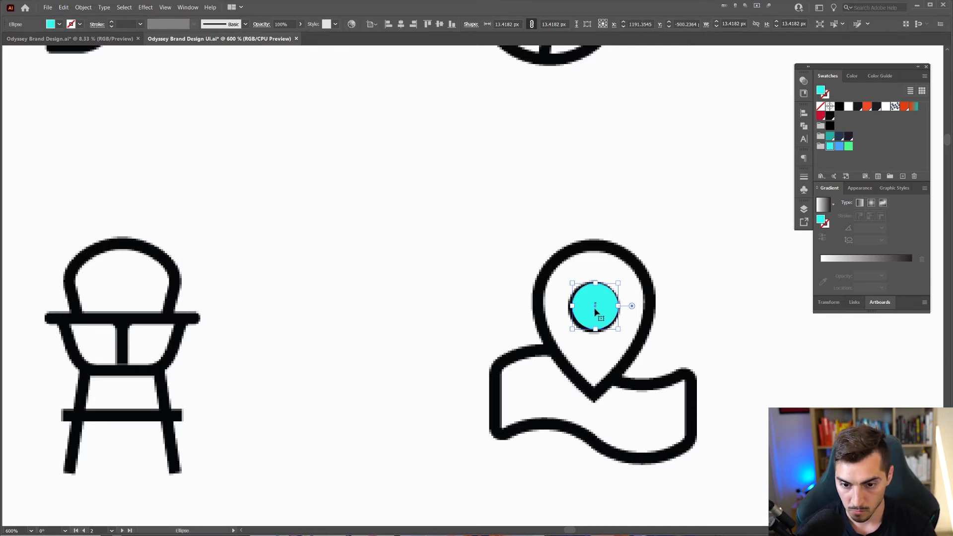
pyautogui.hotkey('ctrl', 'shift', 'a')
# Step: Draw a larger concentric cyan circle over the map pin and turn its bottom anchor into a sharp point at the pin's tip
pyautogui.moveTo(595, 305)
pyautogui.keyDown('alt'); pyautogui.keyDown('shift'); pyautogui.mouseDown()
pyautogui.moveTo(660, 382)
pyautogui.moveTo(654, 364)
pyautogui.mouseUp(); pyautogui.keyUp('shift'); pyautogui.keyUp('alt')
pyautogui.press('a')
pyautogui.moveTo(596, 366); pyautogui.dragTo(595, 396)
pyautogui.click(595, 395)
pyautogui.press('v')
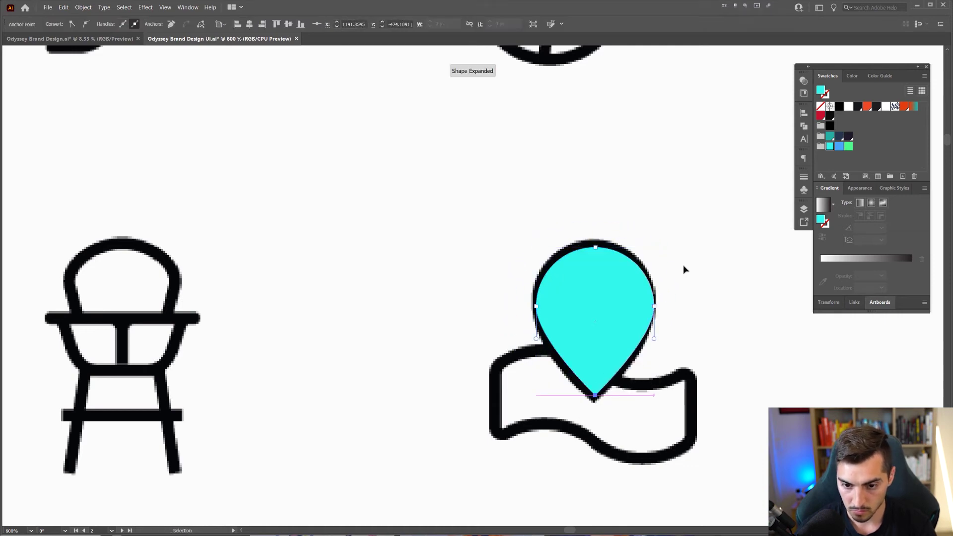
# Step: Move the traced pin shapes off the icon reference image, scale that image down proportionally, and set it aside
pyautogui.moveTo(683, 265); pyautogui.dragTo(519, 316)
pyautogui.keyDown('alt'); pyautogui.scroll(-1, 583, 327); pyautogui.keyUp('alt')
pyautogui.keyDown('alt'); pyautogui.scroll(-2, 453, 189); pyautogui.keyUp('alt')
pyautogui.click(375, 179)
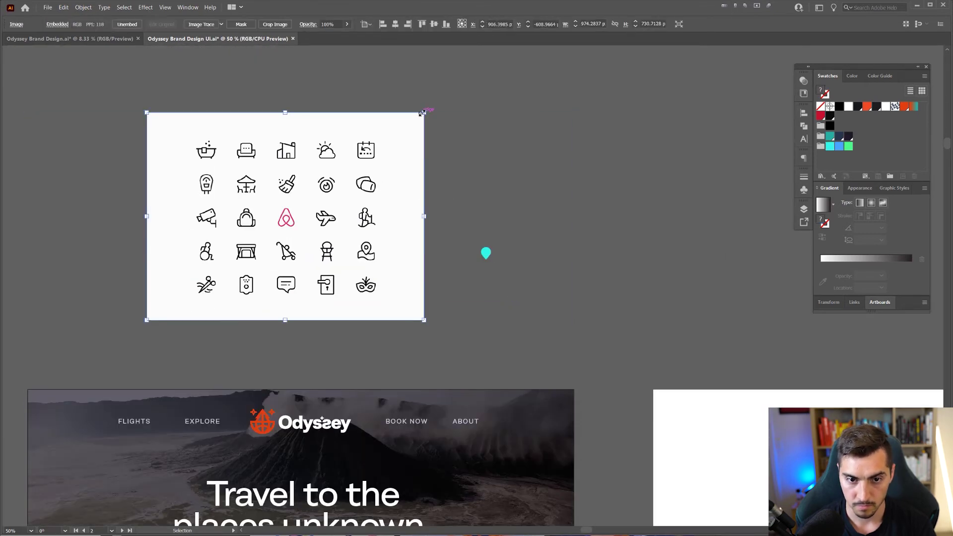
pyautogui.keyDown('alt'); pyautogui.keyDown('shift'); pyautogui.moveTo(424, 112); pyautogui.dragTo(370, 152); pyautogui.keyUp('shift'); pyautogui.keyUp('alt')
pyautogui.moveTo(350, 208); pyautogui.dragTo(177, 114)
# Step: Enlarge the traced pin to about 92 by 115 px and place it below the header artboard
pyautogui.moveTo(491, 239); pyautogui.dragTo(608, 81)
pyautogui.keyDown('shift'); pyautogui.moveTo(616, 73); pyautogui.dragTo(371, 448); pyautogui.keyUp('shift')
pyautogui.moveTo(371, 448); pyautogui.dragTo(452, 422)
pyautogui.keyDown('alt'); pyautogui.scroll(2, 452, 422); pyautogui.keyUp('alt')
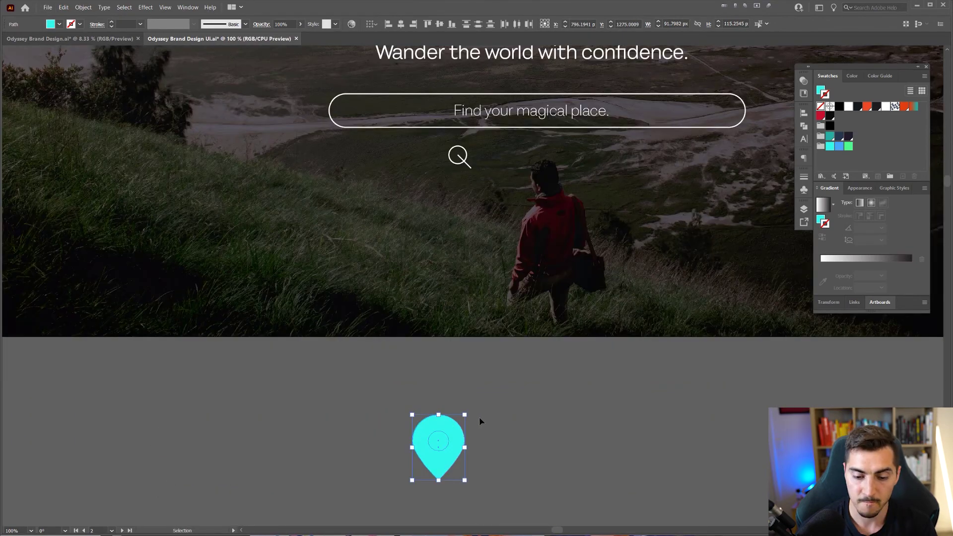
# Step: Turn the pin's cyan fills into outlines and match them to the search bar's white 2 pt stroke
pyautogui.hotkey('shift', 'x')
pyautogui.moveTo(496, 355); pyautogui.dragTo(508, 308)
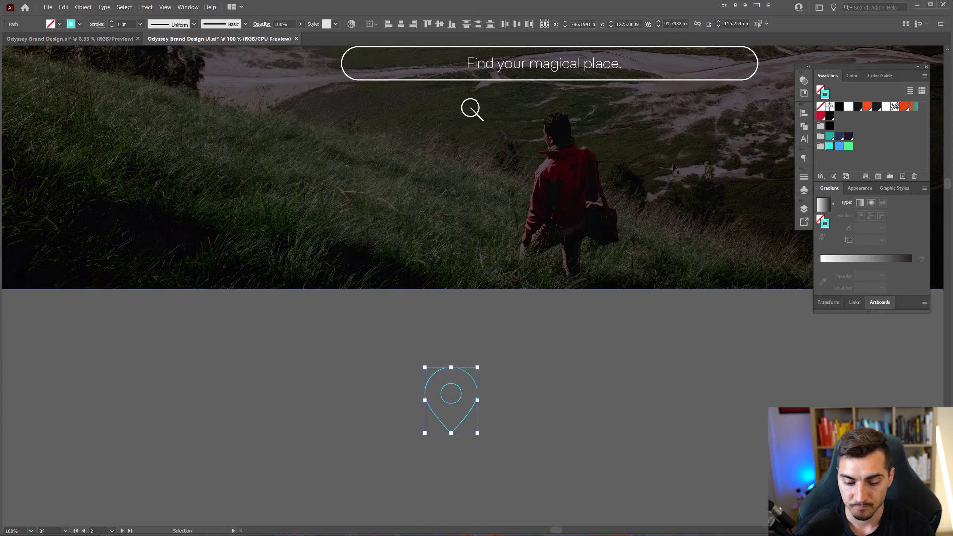
pyautogui.click(673, 81)
pyautogui.press('a')
pyautogui.moveTo(550, 355); pyautogui.dragTo(400, 422)
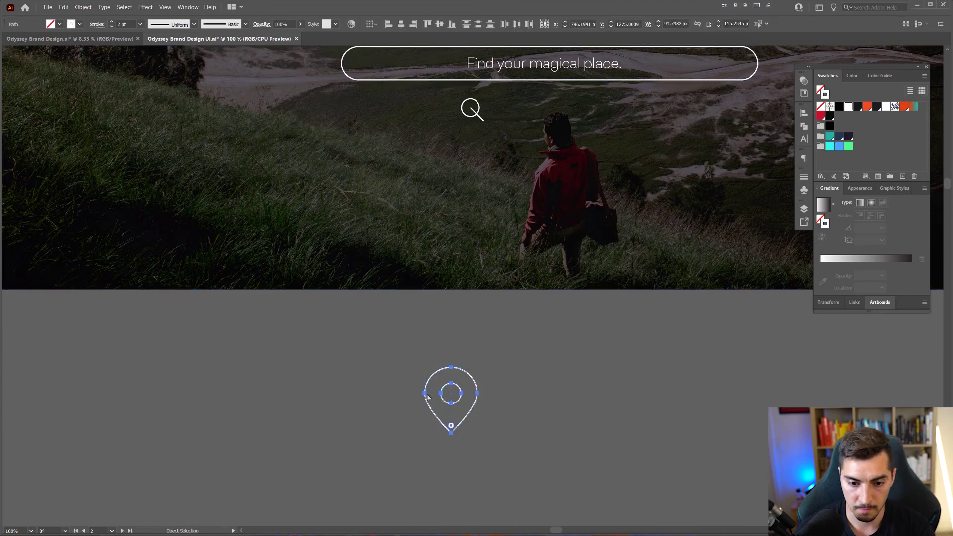
# Step: Group the pin shapes with a 4 pt stroke and scale them down to about 54 by 68 px beside the magnifying glass
pyautogui.hotkey('ctrl', 'g')
pyautogui.press('v')
pyautogui.click(112, 22)
pyautogui.click(112, 22)
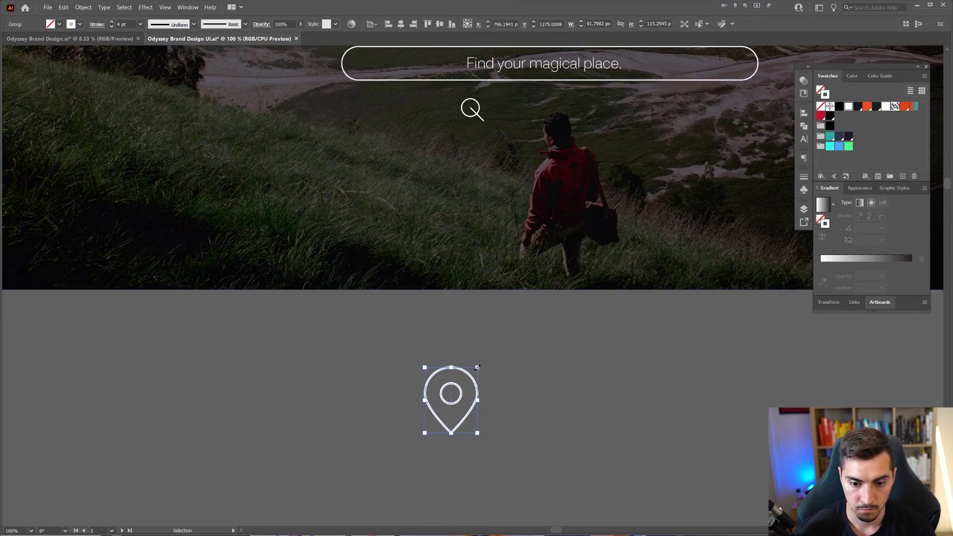
pyautogui.keyDown('shift'); pyautogui.moveTo(477, 367); pyautogui.dragTo(542, 125); pyautogui.keyUp('shift')
pyautogui.moveTo(531, 125); pyautogui.dragTo(515, 174)
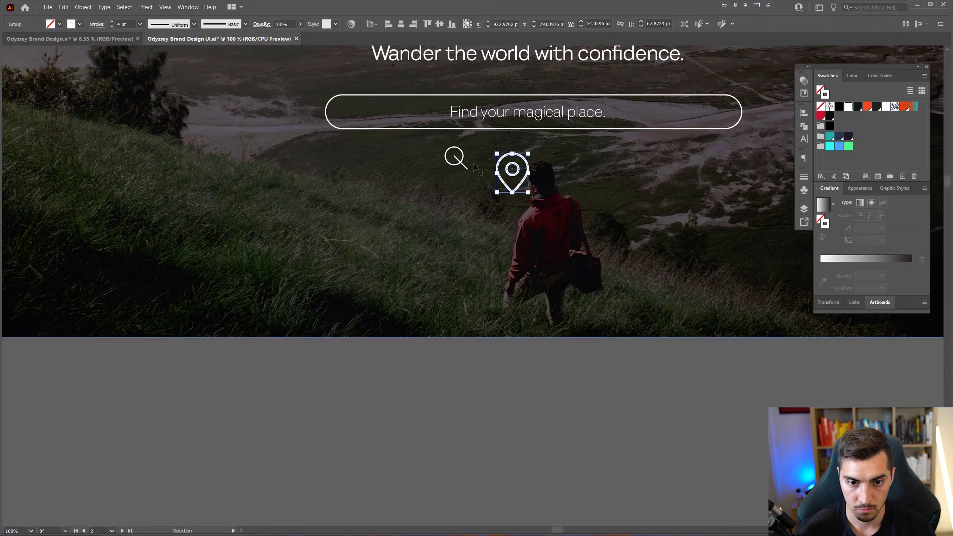
# Step: Lock the background and move the magnifying-glass icon off the design, below the header artboard
pyautogui.moveTo(482, 142); pyautogui.dragTo(490, 383)
pyautogui.hotkey('ctrl', 'z')
pyautogui.hotkey('ctrl', '2')
pyautogui.hotkey('ctrl', 'z')
pyautogui.hotkey('ctrl', '2')
pyautogui.moveTo(542, 286); pyautogui.dragTo(520, 409)
# Step: Match the pin group's stroke to the search bar's white 2 pt outline
pyautogui.click(504, 302)
pyautogui.press('i')
pyautogui.click(602, 250)
pyautogui.press('v')
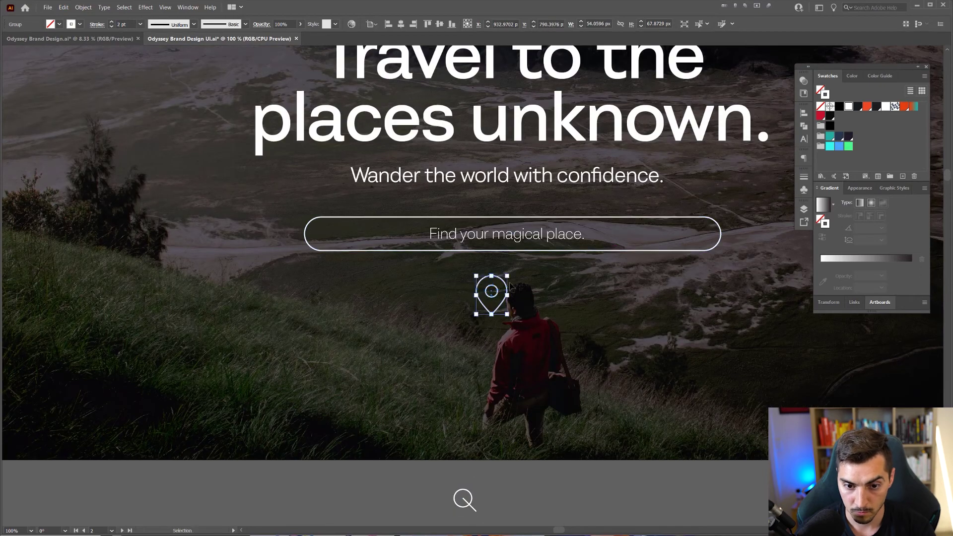
# Step: Scale the pin down to about 27 by 34 px and place it inside the search bar, just left of the placeholder text
pyautogui.moveTo(507, 276); pyautogui.dragTo(420, 234)
pyautogui.keyDown('alt'); pyautogui.scroll(5, 425, 231); pyautogui.keyUp('alt')
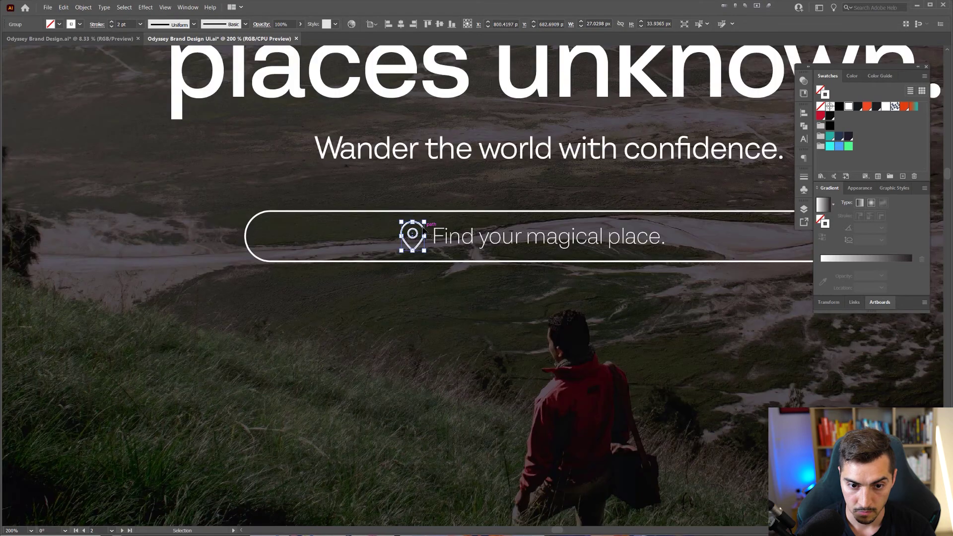
pyautogui.press('Left')
pyautogui.press('Left')
pyautogui.press('Left')
pyautogui.press('Left')
pyautogui.press('Left')
pyautogui.press('Left')
pyautogui.press('Left')
pyautogui.press('Left')
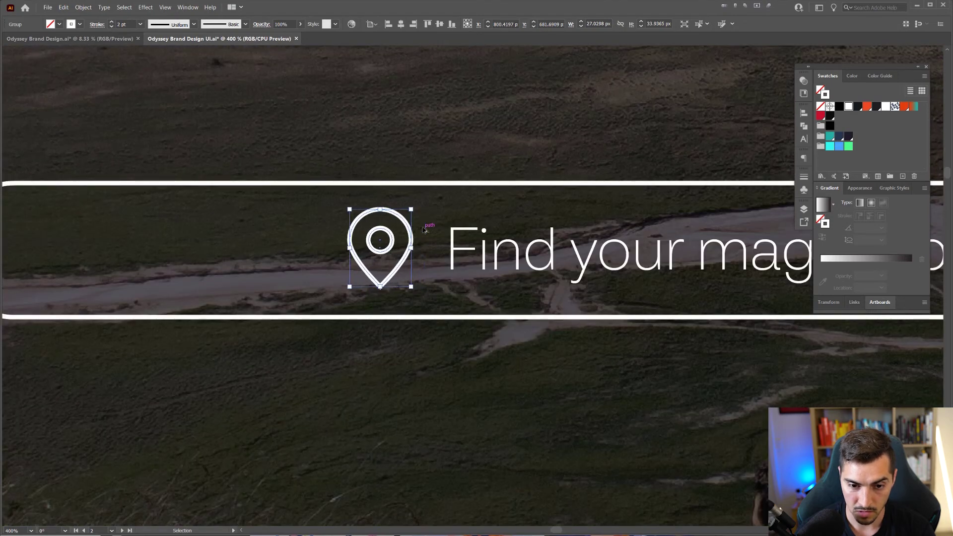
# Step: Group the pin with the placeholder text and shift the group toward the middle of the search bar
pyautogui.keyDown('shift'); pyautogui.click(491, 270); pyautogui.keyUp('shift')
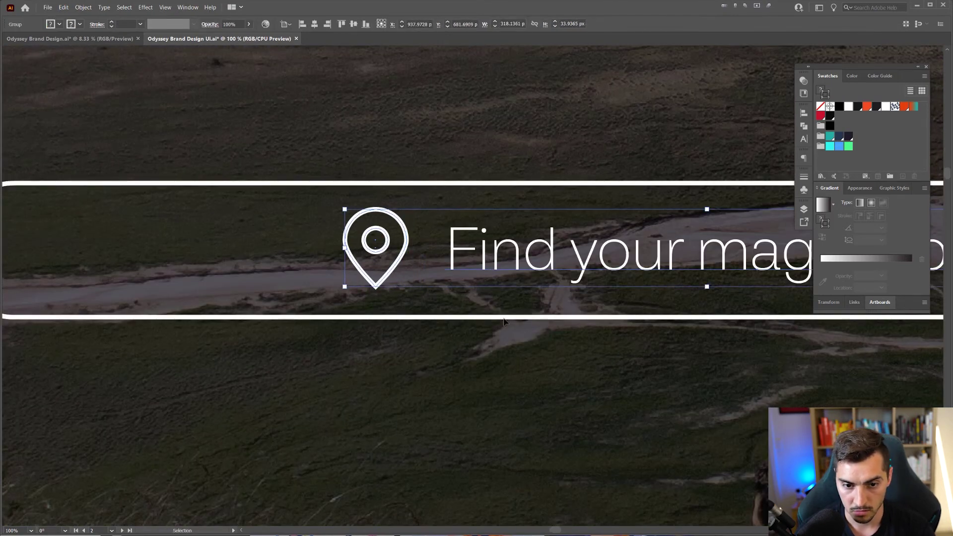
pyautogui.click(644, 344)
pyautogui.moveTo(648, 348); pyautogui.dragTo(592, 360)
pyautogui.moveTo(549, 283); pyautogui.dragTo(550, 280)
pyautogui.keyDown('shift'); pyautogui.moveTo(528, 279); pyautogui.dragTo(552, 281); pyautogui.keyUp('shift')
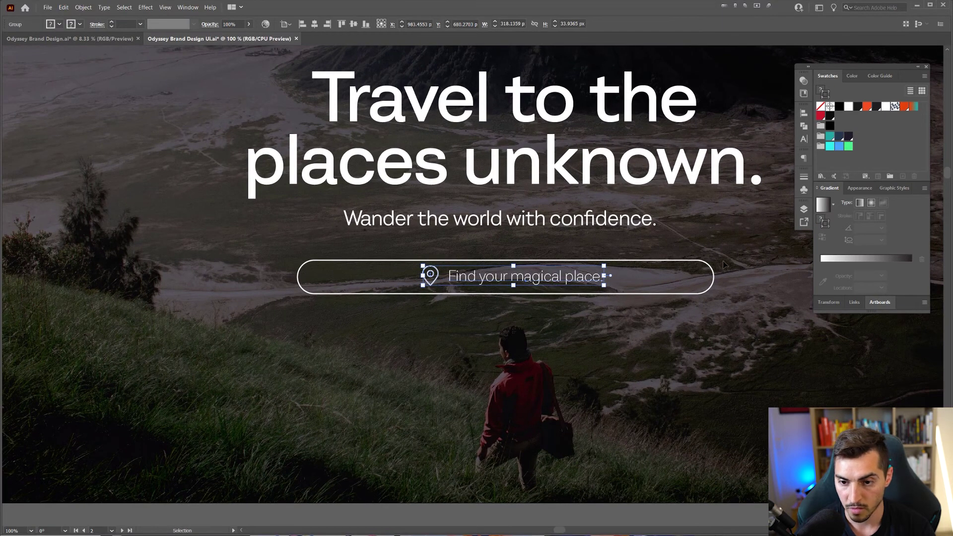
# Step: Change the search bar's outline to the orange-red brand swatch and deselect it
pyautogui.click(714, 272)
pyautogui.click(866, 106)
pyautogui.click(720, 194)
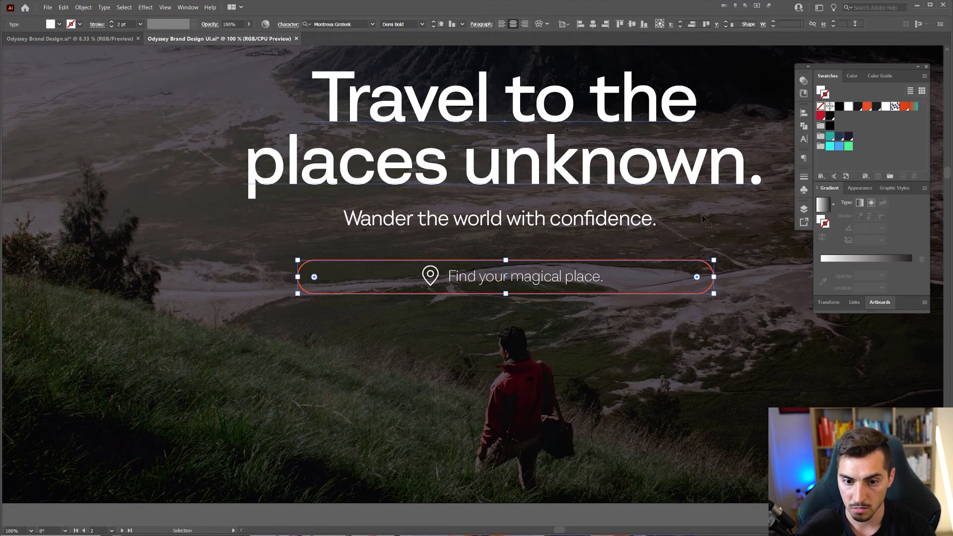
pyautogui.click(701, 218)
pyautogui.keyDown('alt'); pyautogui.scroll(-1, 701, 217); pyautogui.keyUp('alt')
pyautogui.moveTo(715, 241); pyautogui.dragTo(663, 311)
pyautogui.keyDown('alt'); pyautogui.scroll(1, 579, 305); pyautogui.keyUp('alt')
pyautogui.click(596, 301)
pyautogui.click(705, 305)
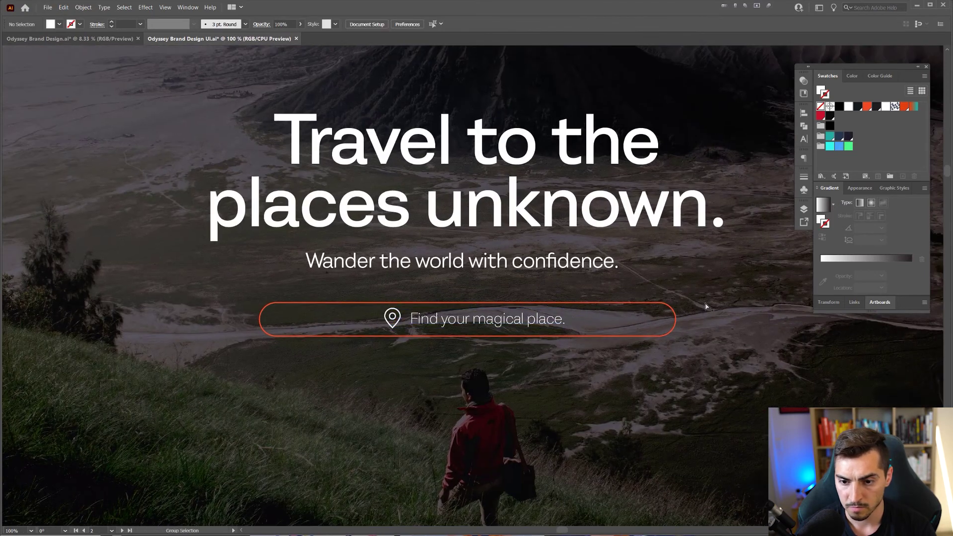
# Step: Unlock all objects and fill the search bar with the dark navy swatch
pyautogui.hotkey('ctrl', 'alt', '2')
pyautogui.moveTo(930, 375); pyautogui.dragTo(852, 339)
pyautogui.click(595, 275)
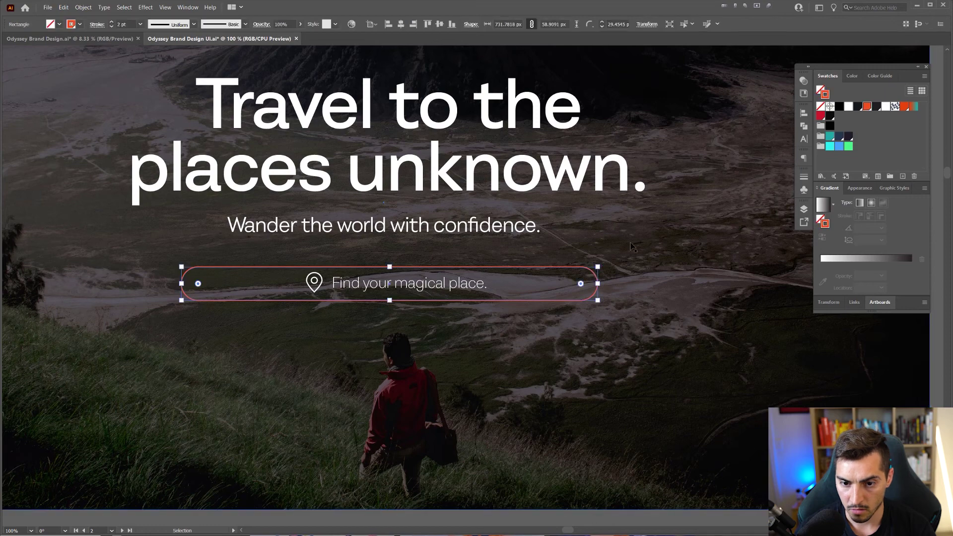
pyautogui.click(849, 138)
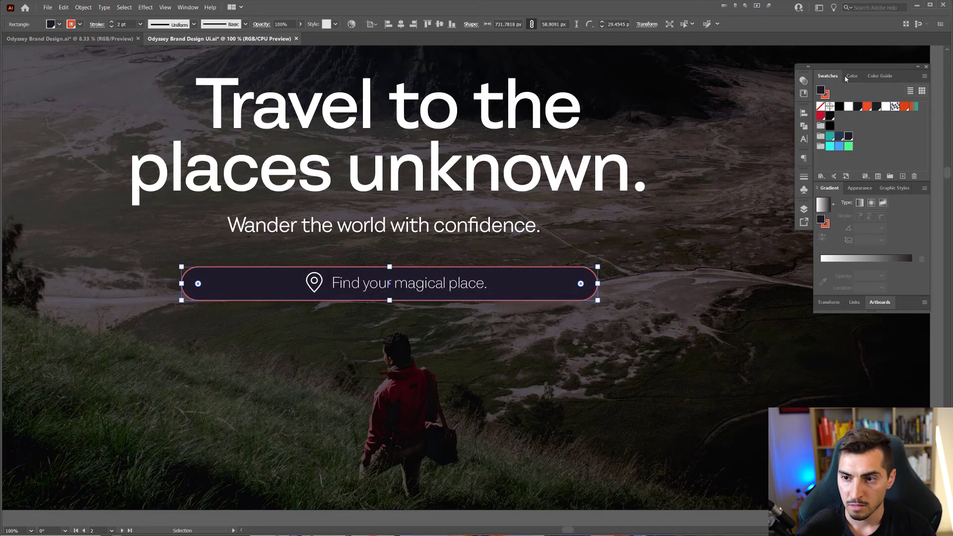
# Step: Try a 40% tint on the search bar's navy fill and undo it
pyautogui.click(850, 76)
pyautogui.click(901, 90)
pyautogui.write('40')
pyautogui.press('Return')
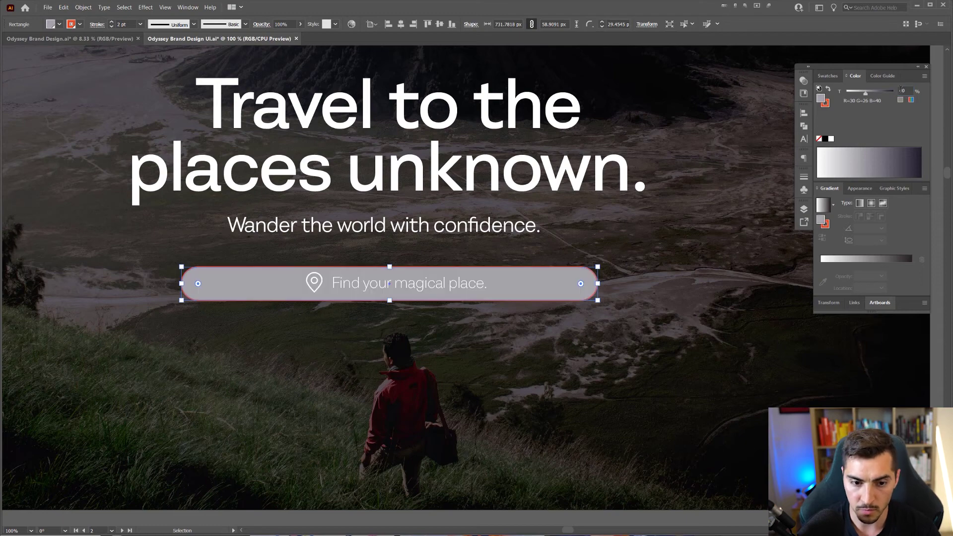
pyautogui.hotkey('ctrl', 'z')
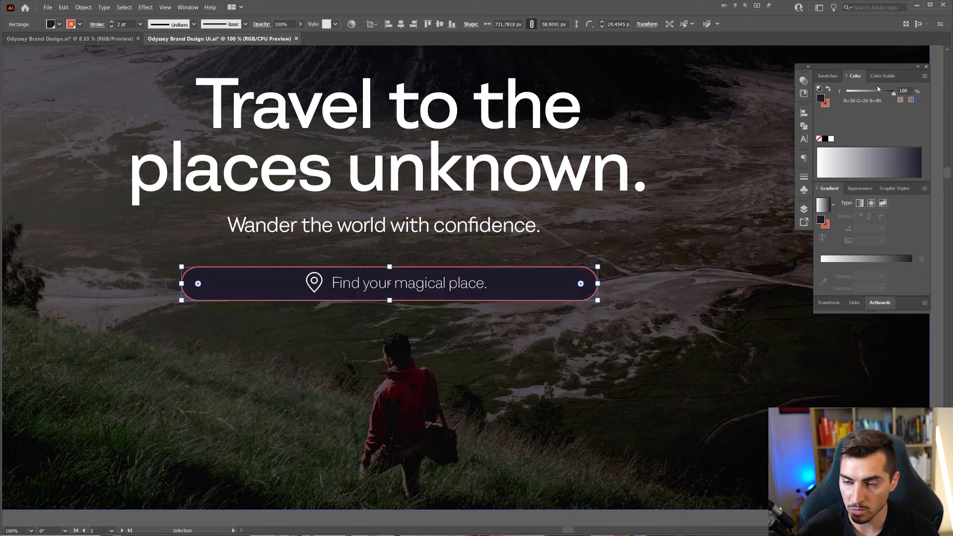
# Step: Set only the search bar fill's opacity to 72%, leaving its stroke opaque
pyautogui.click(828, 76)
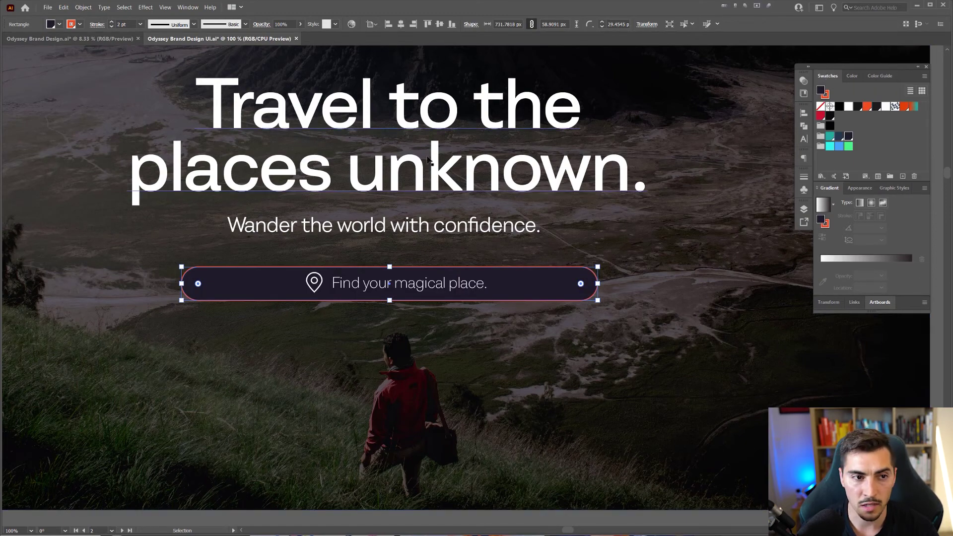
pyautogui.click(858, 188)
pyautogui.click(867, 239)
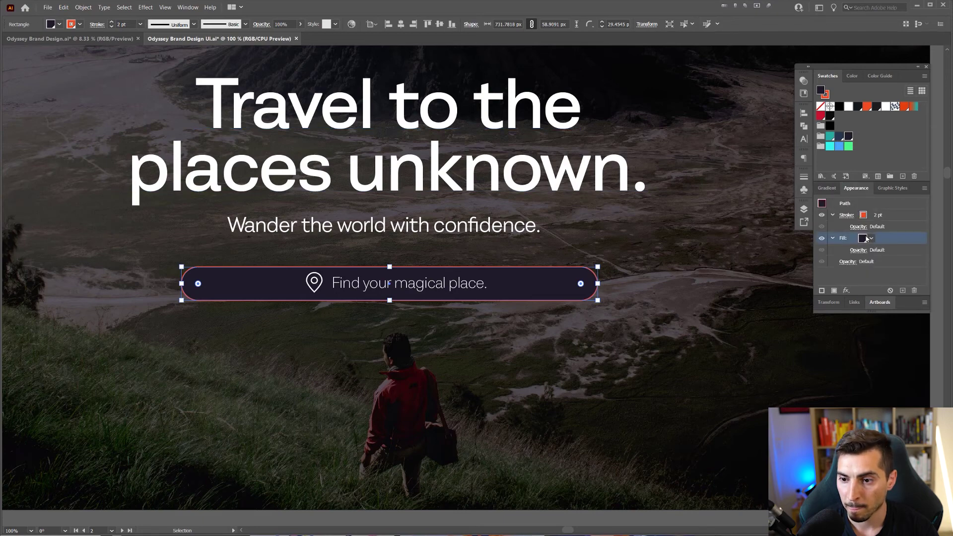
pyautogui.click(858, 250)
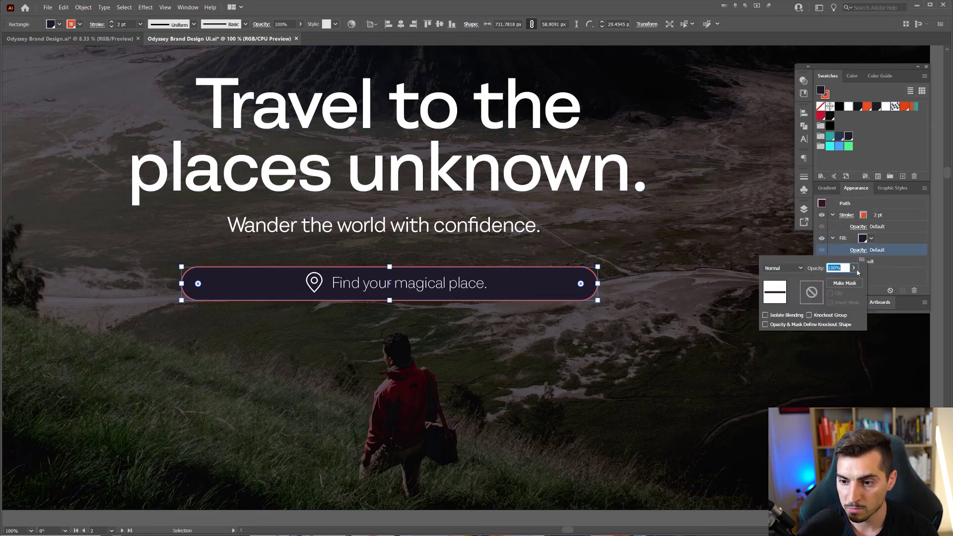
pyautogui.click(854, 268)
pyautogui.moveTo(857, 280); pyautogui.dragTo(827, 280)
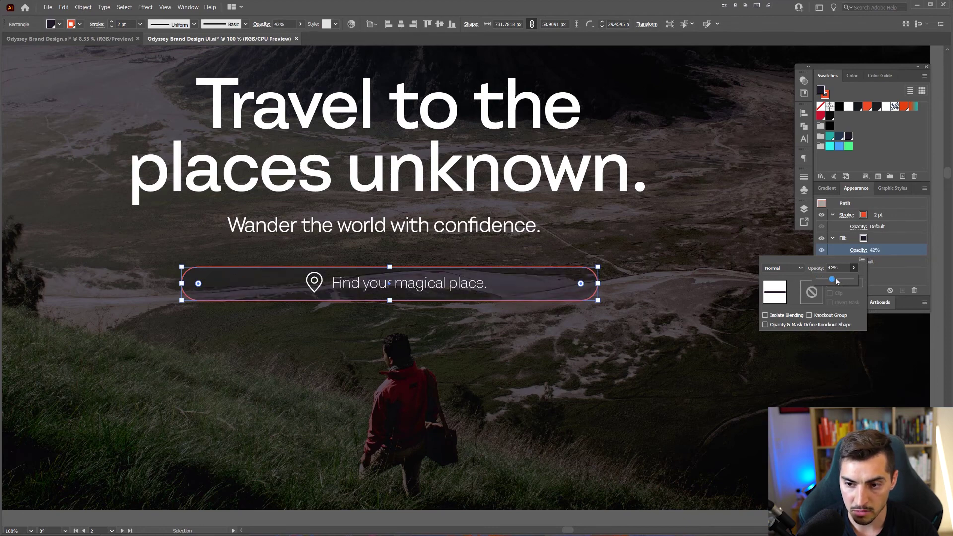
pyautogui.moveTo(837, 281); pyautogui.dragTo(844, 281)
pyautogui.click(833, 268)
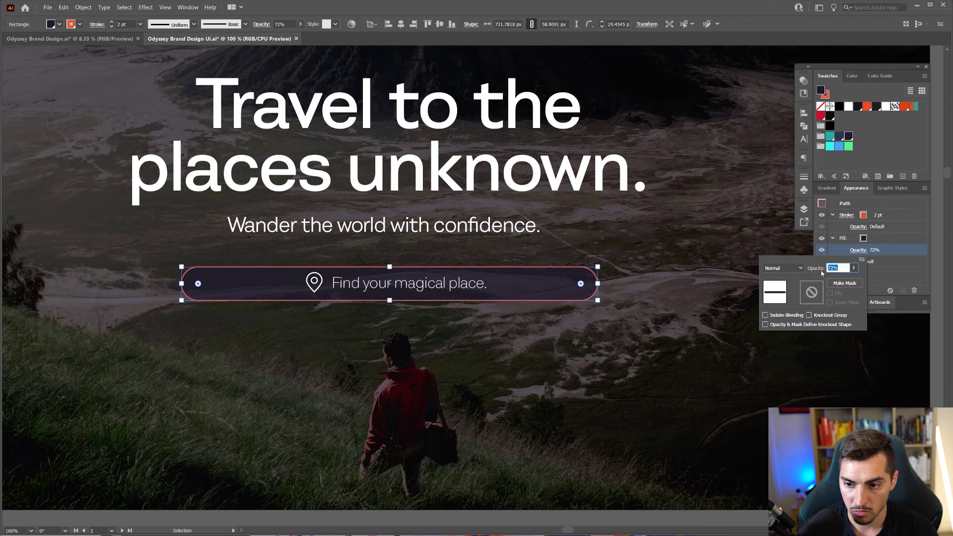
pyautogui.press('Return')
pyautogui.click(638, 252)
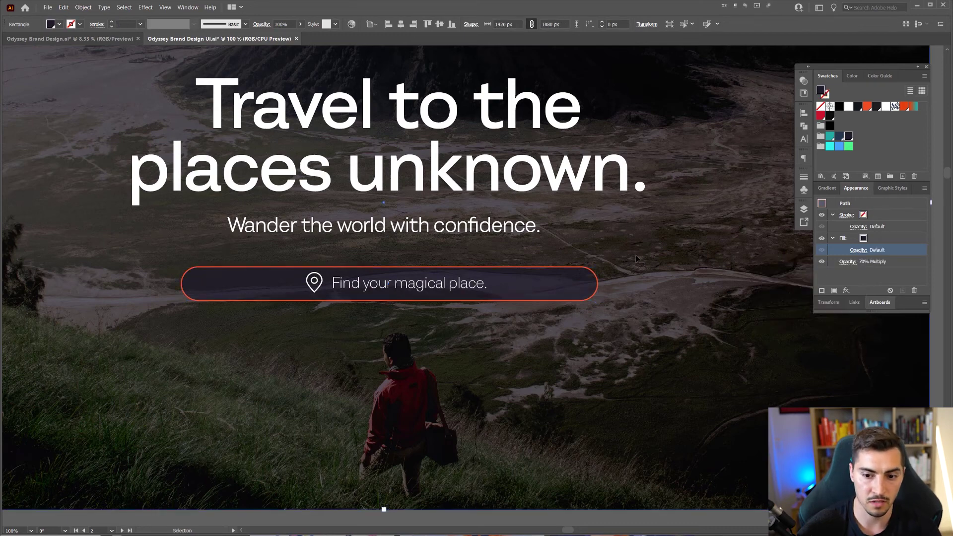
# Step: Lock the header artboard's full-size background photo and overlay in place
pyautogui.keyDown('alt'); pyautogui.scroll(-2, 638, 254); pyautogui.keyUp('alt')
pyautogui.press('space')
pyautogui.moveTo(651, 315); pyautogui.dragTo(627, 326)
pyautogui.click(611, 425)
pyautogui.press('space')
pyautogui.keyDown('alt'); pyautogui.scroll(-1, 627, 325); pyautogui.keyUp('alt')
pyautogui.click(680, 364)
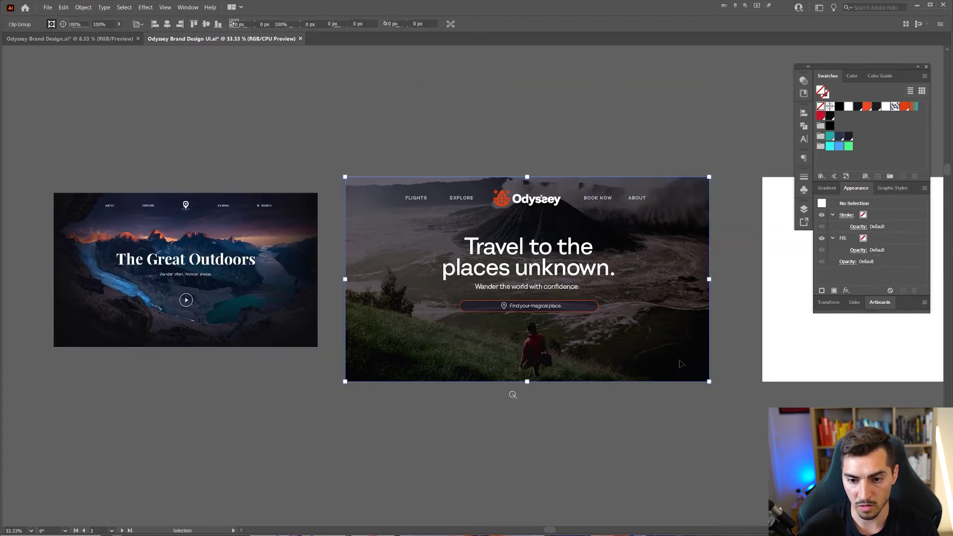
pyautogui.hotkey('ctrl', '2')
pyautogui.click(658, 361)
pyautogui.hotkey('ctrl', '2')
pyautogui.keyDown('alt'); pyautogui.scroll(1, 606, 294); pyautogui.keyUp('alt')
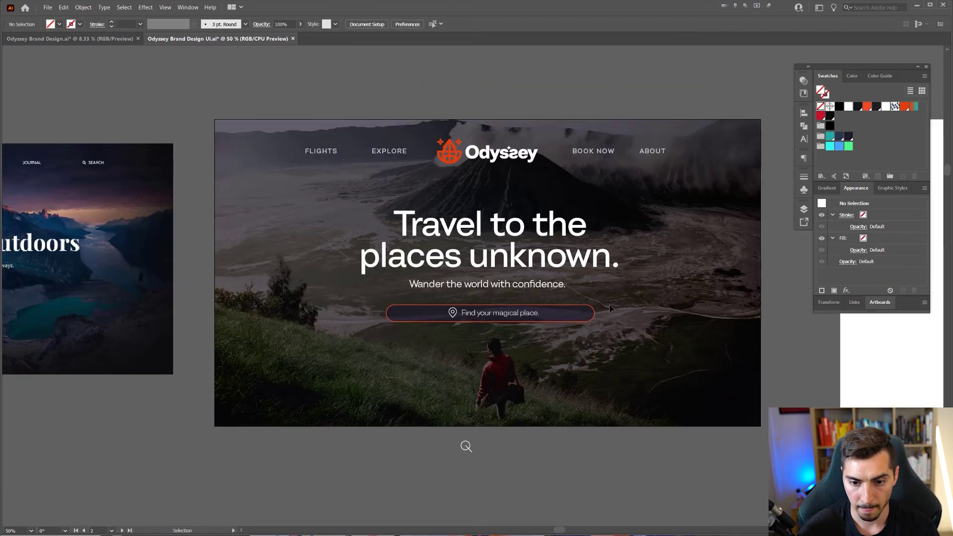
# Step: Center the grouped search bar on the artboard and align the headline, tagline and search bar on one vertical axis
pyautogui.click(458, 323)
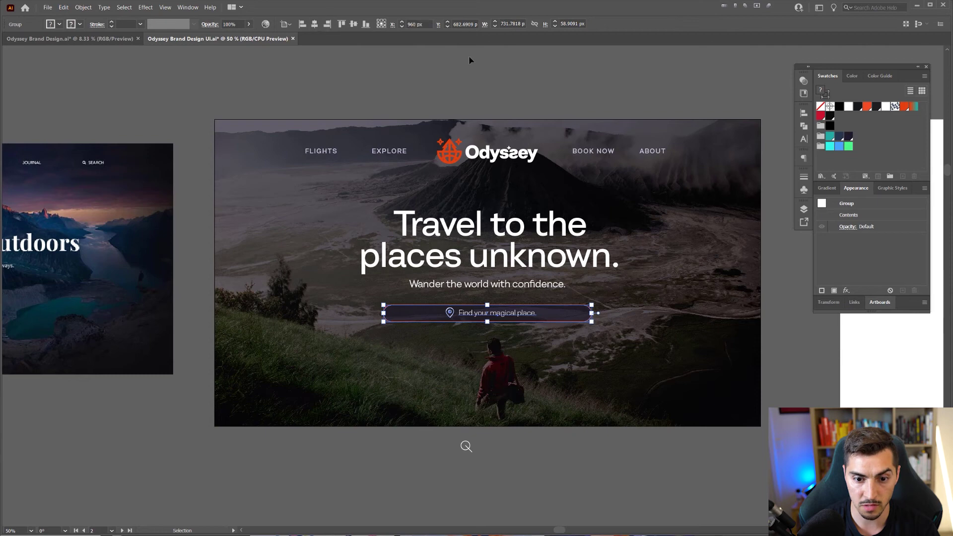
pyautogui.click(469, 60)
pyautogui.moveTo(689, 318); pyautogui.dragTo(348, 224)
pyautogui.click(314, 25)
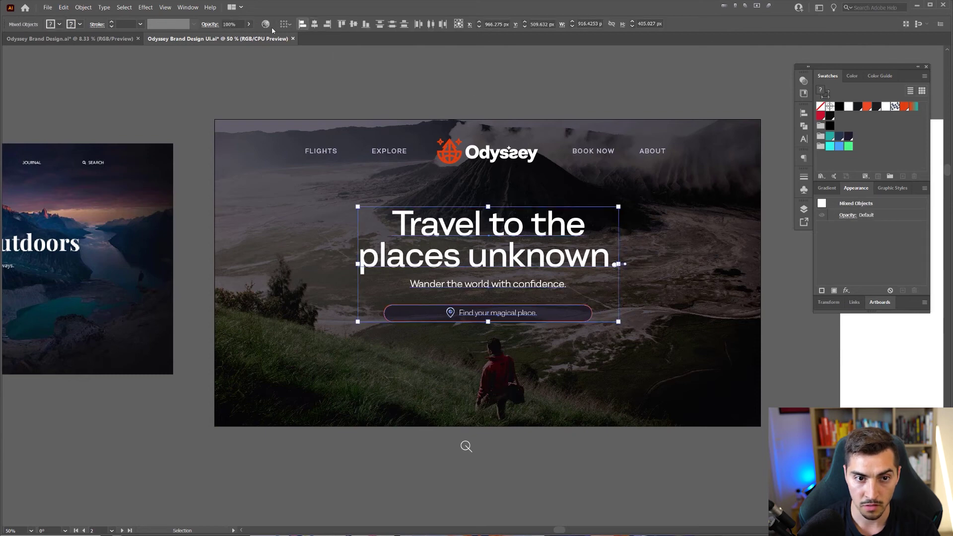
pyautogui.click(266, 25)
pyautogui.click(502, 71)
pyautogui.click(502, 71)
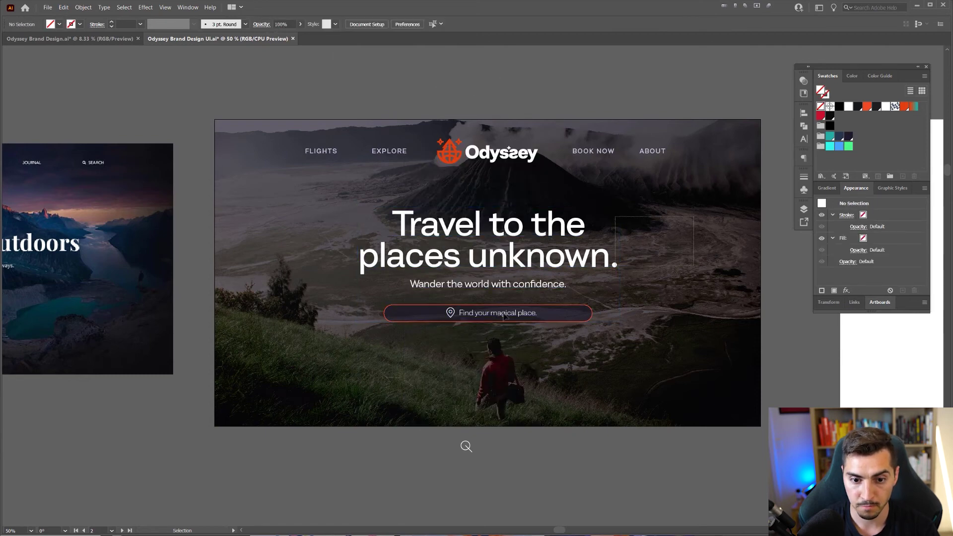
# Step: Select the headline, tagline and search bar together and nudge them slightly upward on the header
pyautogui.moveTo(503, 314); pyautogui.dragTo(403, 314)
pyautogui.hotkey('shift', 'Up')
pyautogui.hotkey('shift', 'Up')
pyautogui.hotkey('shift', 'Down')
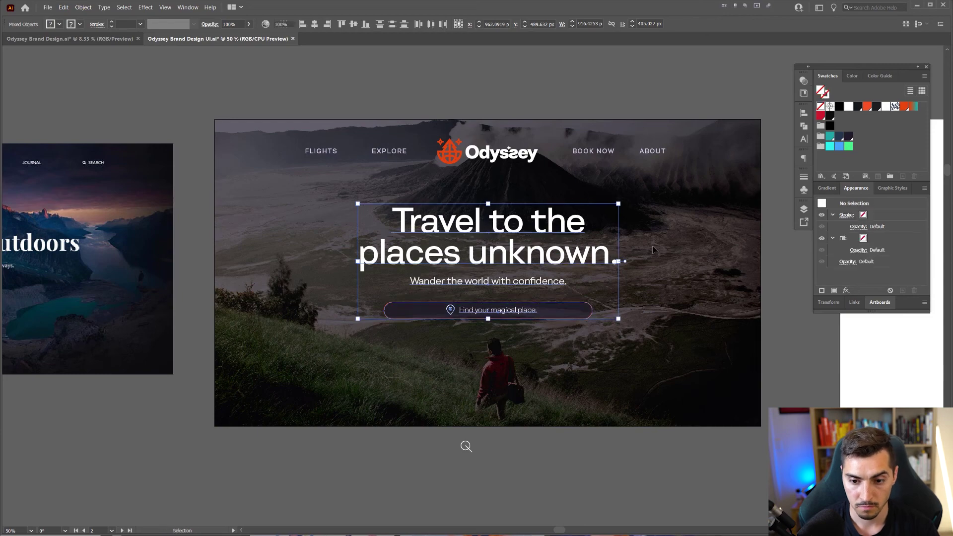
# Step: Switch to Eagle and examine the Morain Lake and Cappadocia website references in the Ui inspiration folder
pyautogui.click(653, 250)
pyautogui.moveTo(654, 250); pyautogui.dragTo(634, 237)
pyautogui.keyDown('alt'); pyautogui.scroll(-1, 634, 236); pyautogui.keyUp('alt')
pyautogui.moveTo(708, 215); pyautogui.dragTo(693, 219)
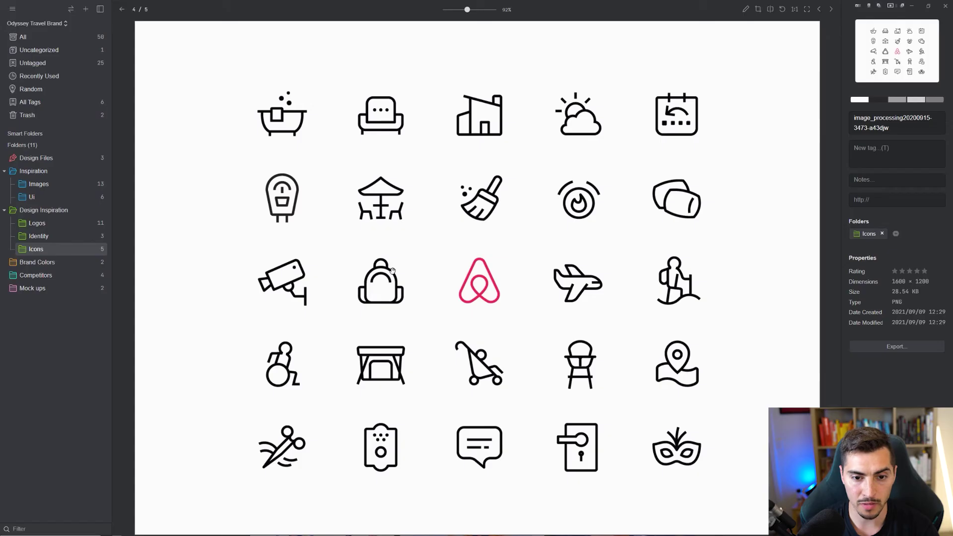
pyautogui.click(32, 196)
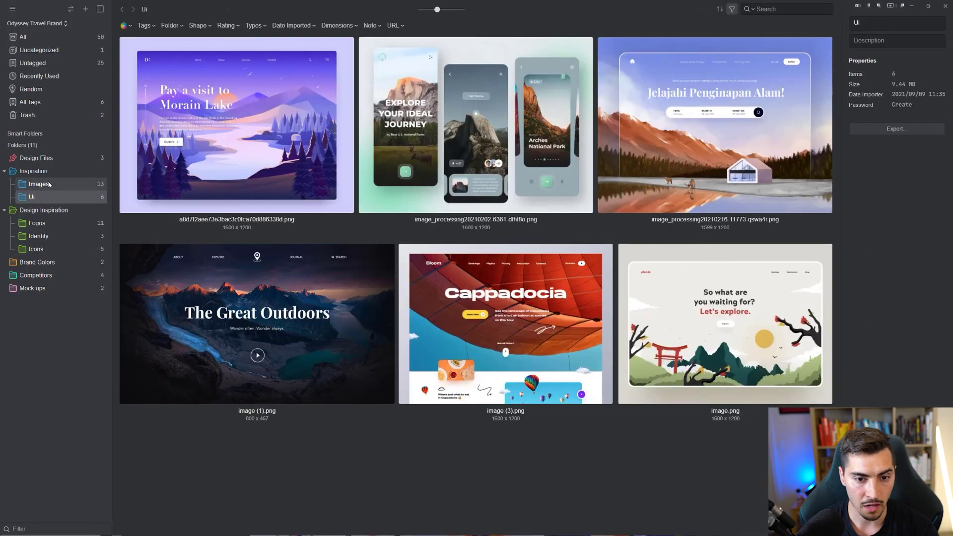
pyautogui.doubleClick(303, 53)
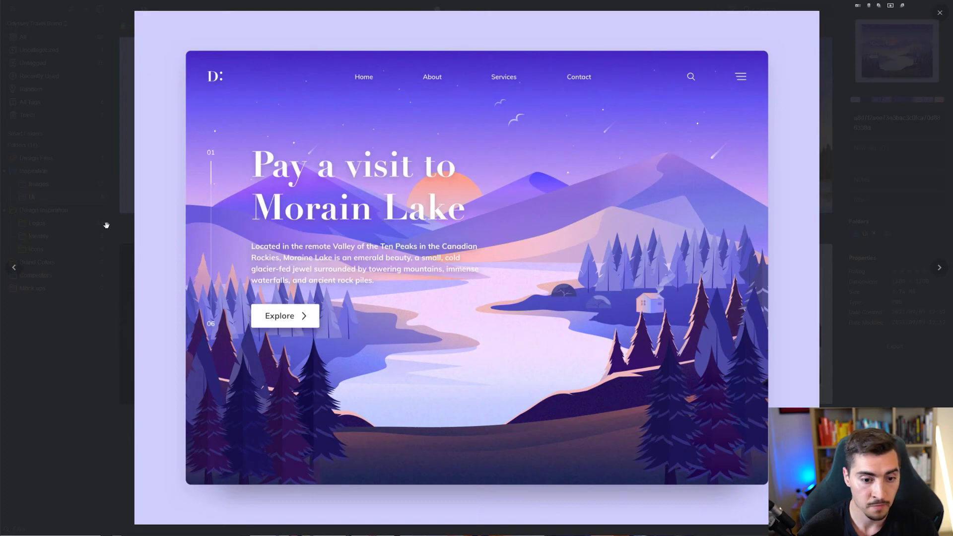
pyautogui.press('Escape')
pyautogui.doubleClick(467, 285)
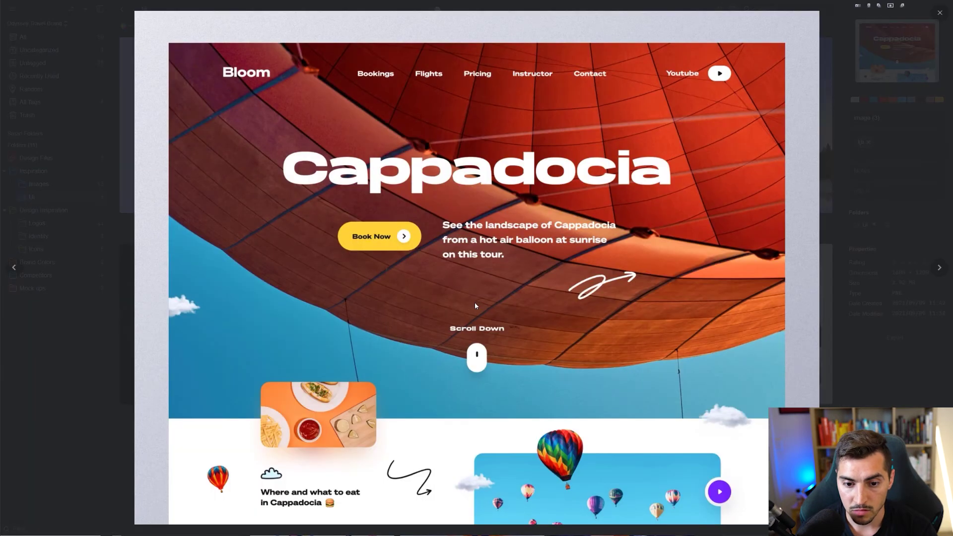
pyautogui.press('Escape')
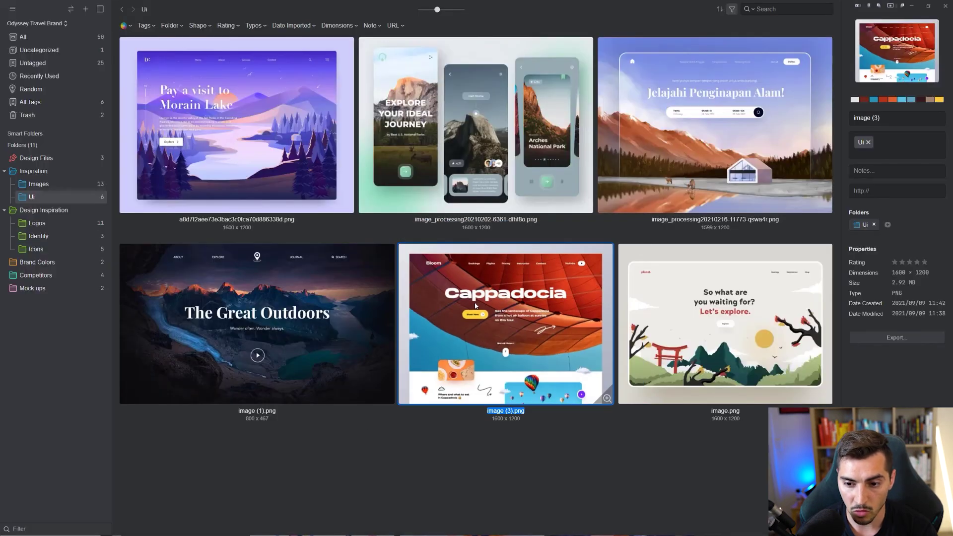
# Step: Return to Illustrator and shorten the magnifying-glass handle so its inner end meets the circle's edge
pyautogui.hotkey('alt', 'Tab')
pyautogui.keyDown('alt'); pyautogui.scroll(2, 541, 387); pyautogui.keyUp('alt')
pyautogui.moveTo(474, 341); pyautogui.dragTo(422, 374)
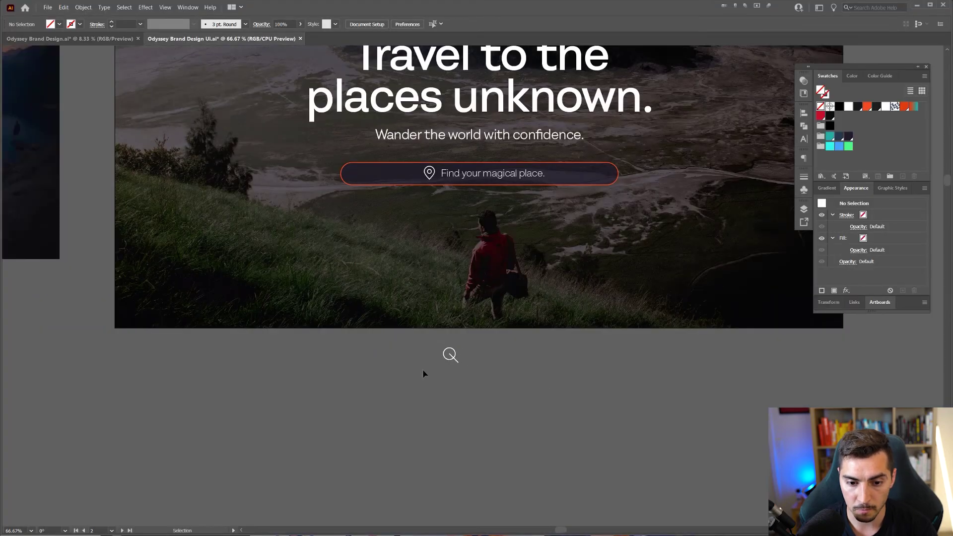
pyautogui.click(469, 363)
pyautogui.keyDown('alt'); pyautogui.scroll(3, 443, 357); pyautogui.keyUp('alt')
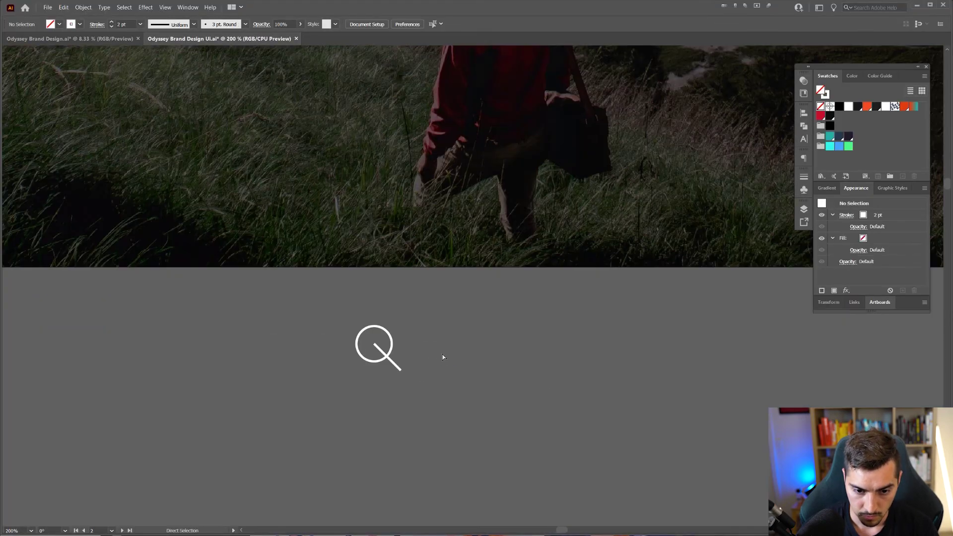
pyautogui.click(376, 350)
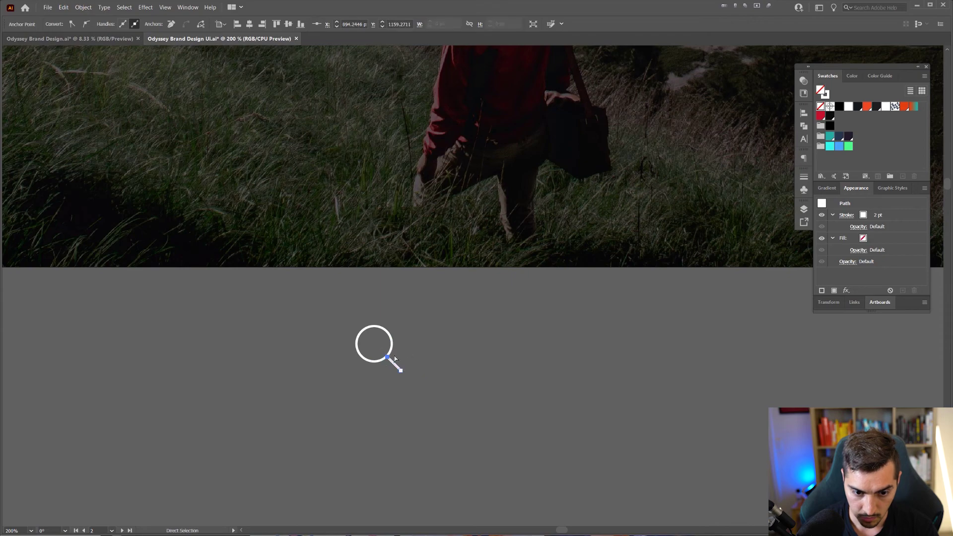
pyautogui.press('v')
pyautogui.click(370, 362)
pyautogui.click(483, 362)
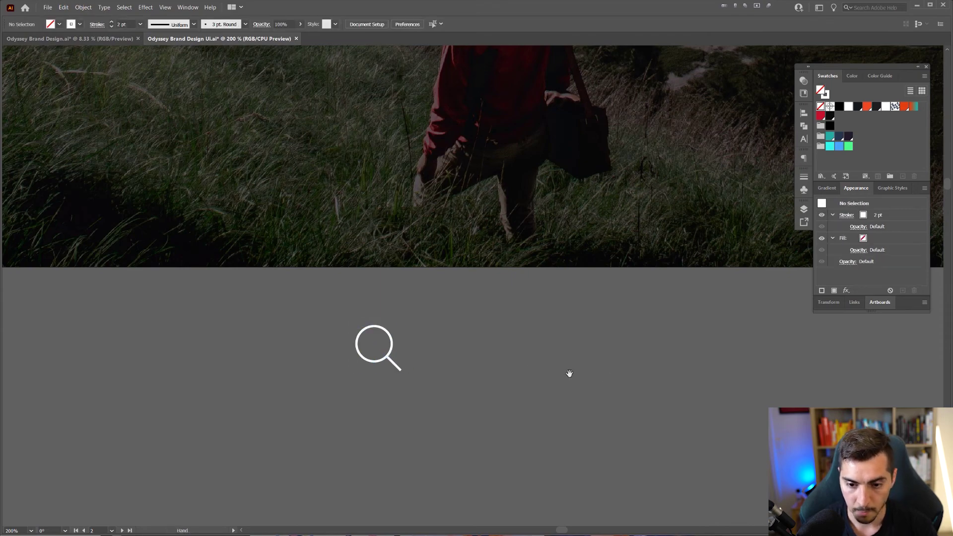
# Step: Draw an upright triangle about 78 px wide with the Star tool beside the magnifying-glass icon
pyautogui.moveTo(564, 366); pyautogui.dragTo(395, 354)
pyautogui.press('Tab')
pyautogui.press('Tab')
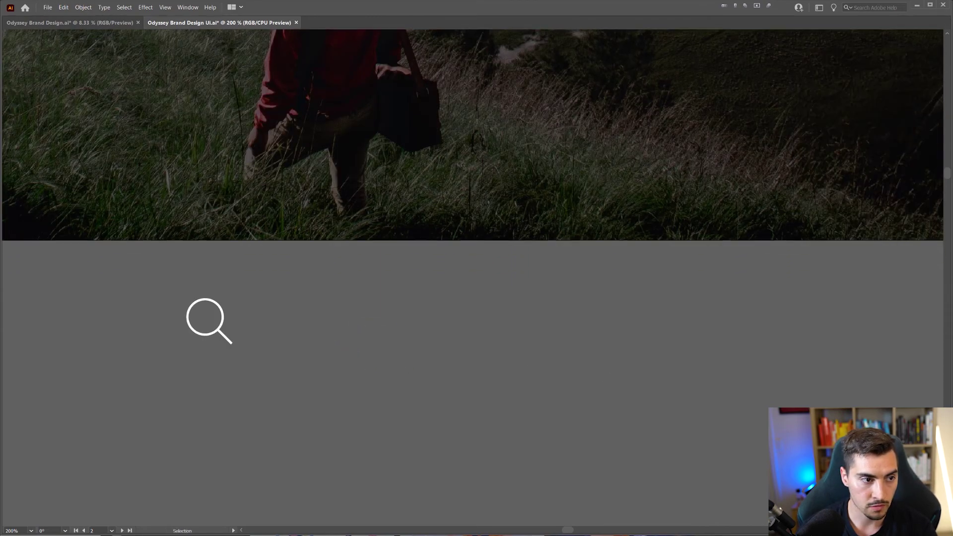
pyautogui.moveTo(35, 130); pyautogui.dragTo(78, 171)
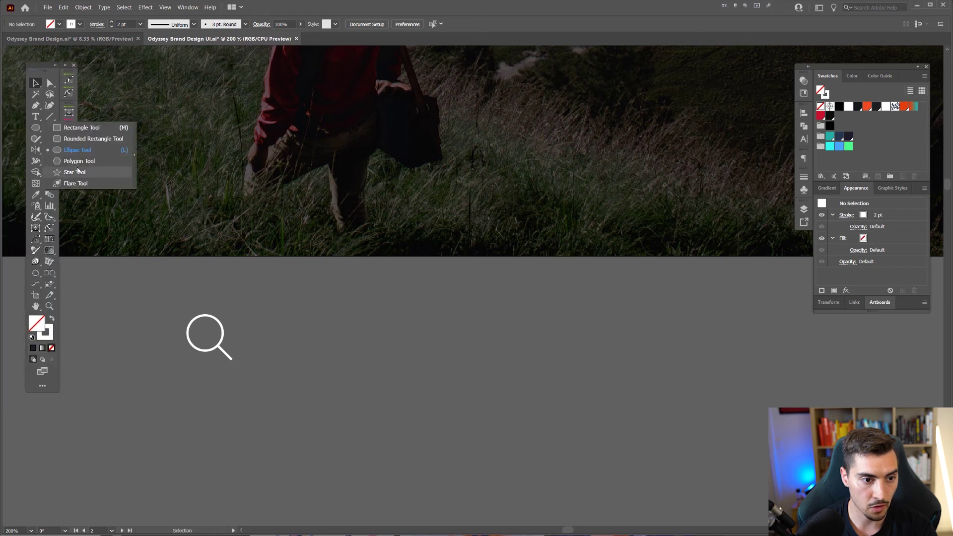
pyautogui.moveTo(278, 346)
pyautogui.mouseDown()
pyautogui.moveTo(361, 408)
pyautogui.moveTo(316, 393)
pyautogui.moveTo(321, 374)
pyautogui.mouseUp()
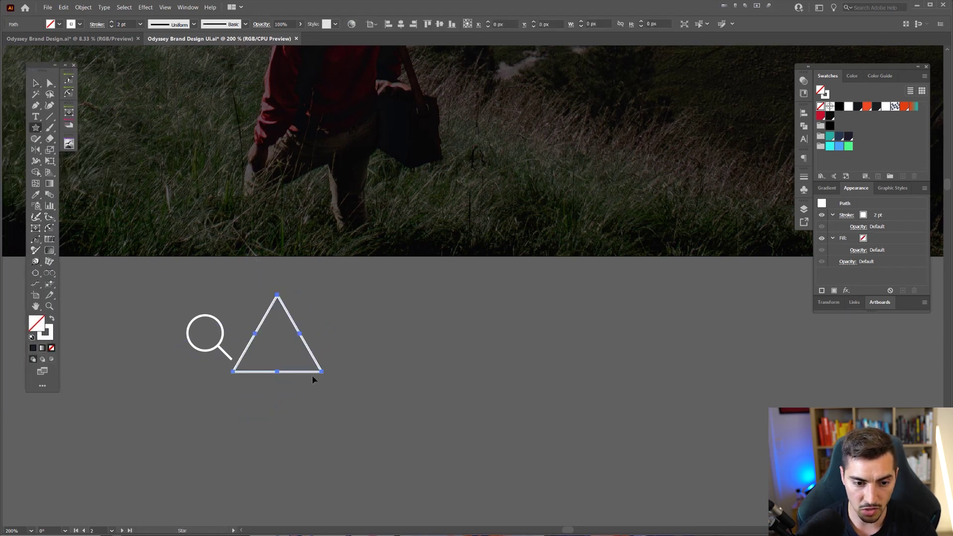
# Step: Remove the triangle's base to leave an open chevron and give it the magnifying glass's white 2 pt stroke
pyautogui.press('a')
pyautogui.hotkey('shift', 'x')
pyautogui.hotkey('shift', 'x')
pyautogui.click(277, 372)
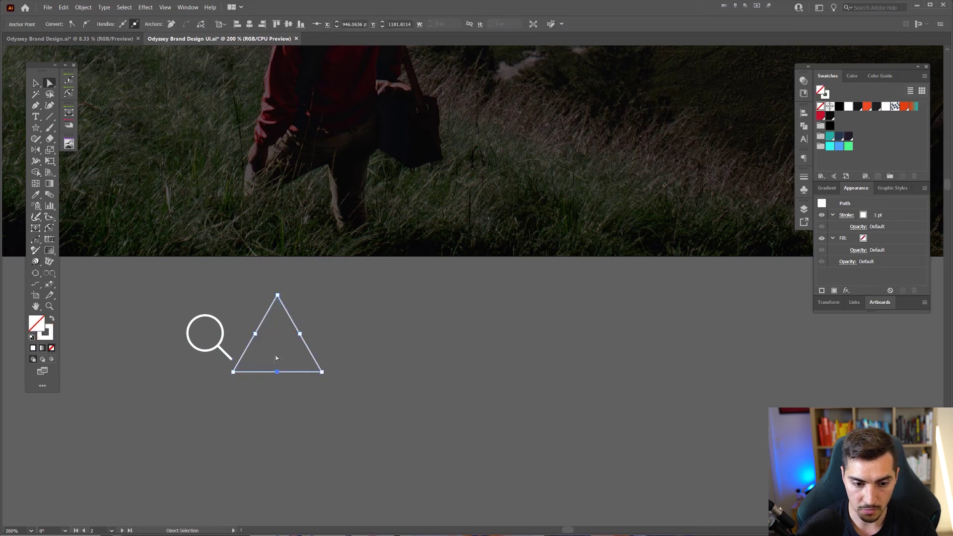
pyautogui.press('Delete')
pyautogui.press('i')
pyautogui.click(227, 336)
pyautogui.press('v')
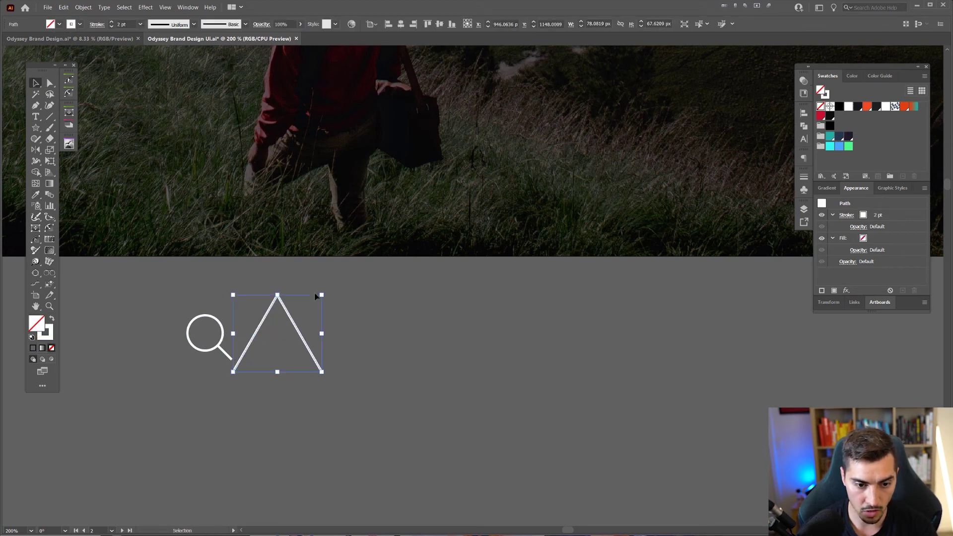
# Step: Shrink and flatten the chevron into a downward-pointing arrowhead centered near the bottom of the header
pyautogui.keyDown('shift'); pyautogui.moveTo(327, 291); pyautogui.dragTo(296, 328); pyautogui.keyUp('shift')
pyautogui.keyDown('alt'); pyautogui.scroll(-1, 345, 413); pyautogui.keyUp('alt')
pyautogui.moveTo(323, 381); pyautogui.dragTo(362, 156)
pyautogui.moveTo(403, 238); pyautogui.dragTo(406, 317)
pyautogui.hotkey('ctrl', '-')
pyautogui.hotkey('ctrl', '+')
pyautogui.hotkey('ctrl', '-')
pyautogui.click(431, 381)
# Step: Draw a straight vertical shaft up from the chevron's tip with the Pen tool to form a down arrow
pyautogui.press('p')
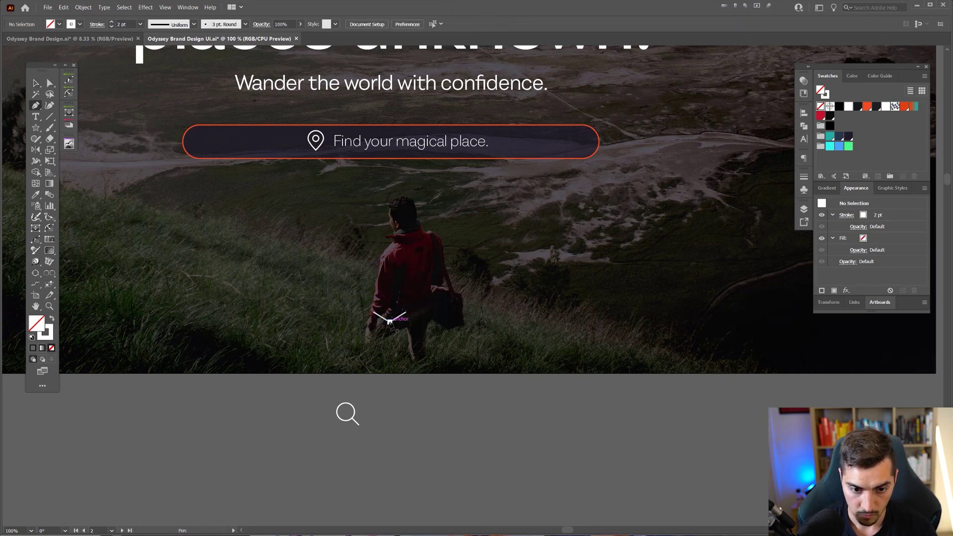
pyautogui.click(390, 321)
pyautogui.keyDown('shift'); pyautogui.click(397, 267); pyautogui.keyUp('shift')
pyautogui.press('v')
pyautogui.click(415, 385)
pyautogui.moveTo(425, 270); pyautogui.dragTo(493, 327)
pyautogui.keyDown('alt'); pyautogui.scroll(1, 493, 327); pyautogui.keyUp('alt')
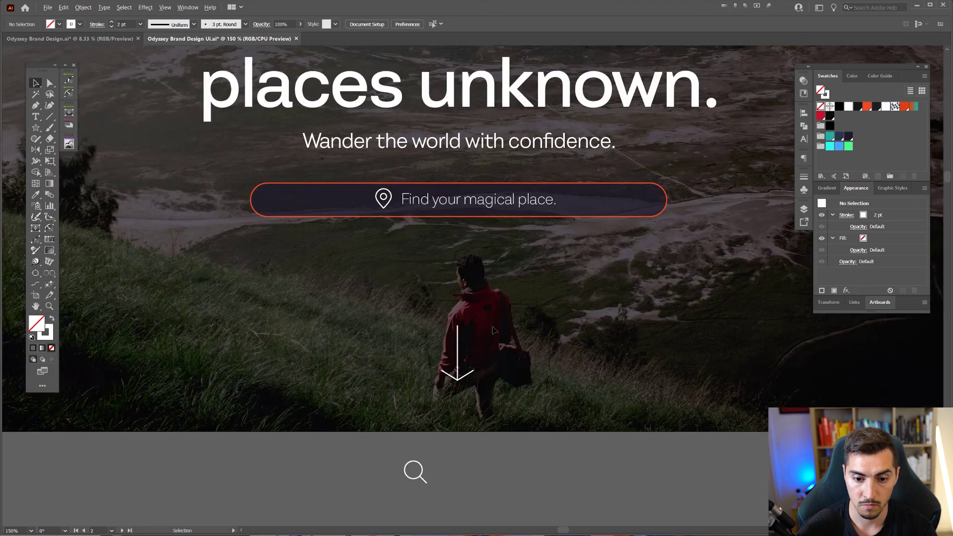
# Step: Shorten the down arrow's shaft so it stands only slightly above the arrowhead
pyautogui.hotkey('ctrl', '-')
pyautogui.hotkey('ctrl', '-')
pyautogui.scroll(2, 469, 369)
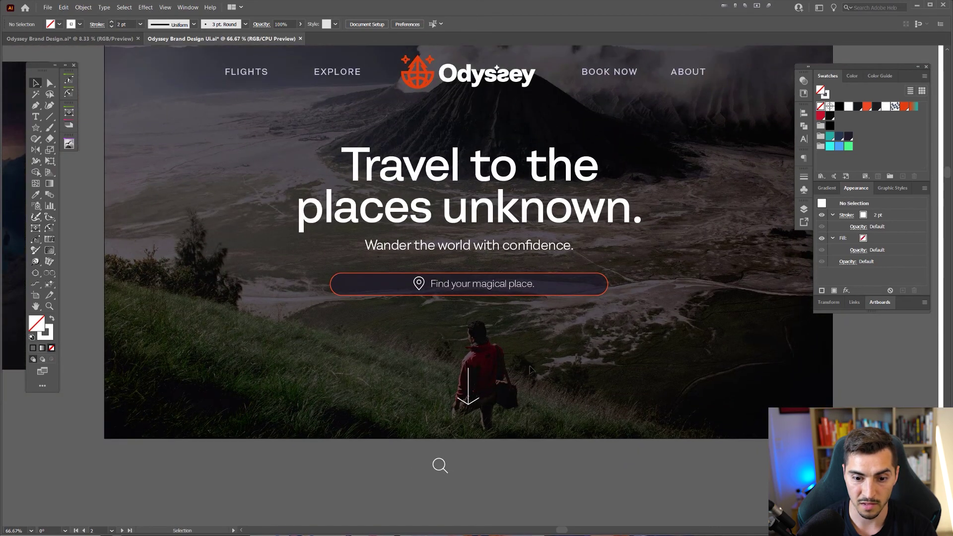
pyautogui.press('a')
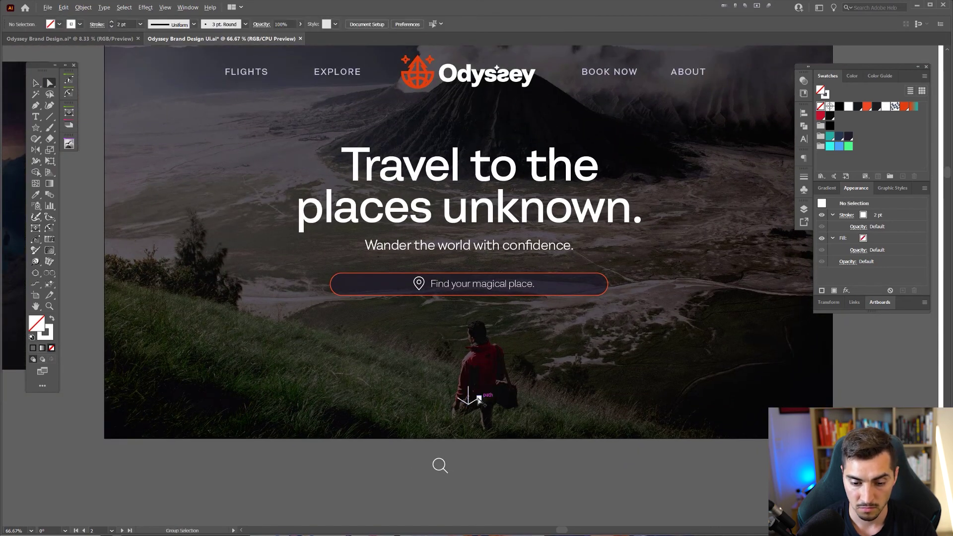
pyautogui.press('v')
pyautogui.keyDown('alt'); pyautogui.scroll(-3, 538, 354); pyautogui.keyUp('alt')
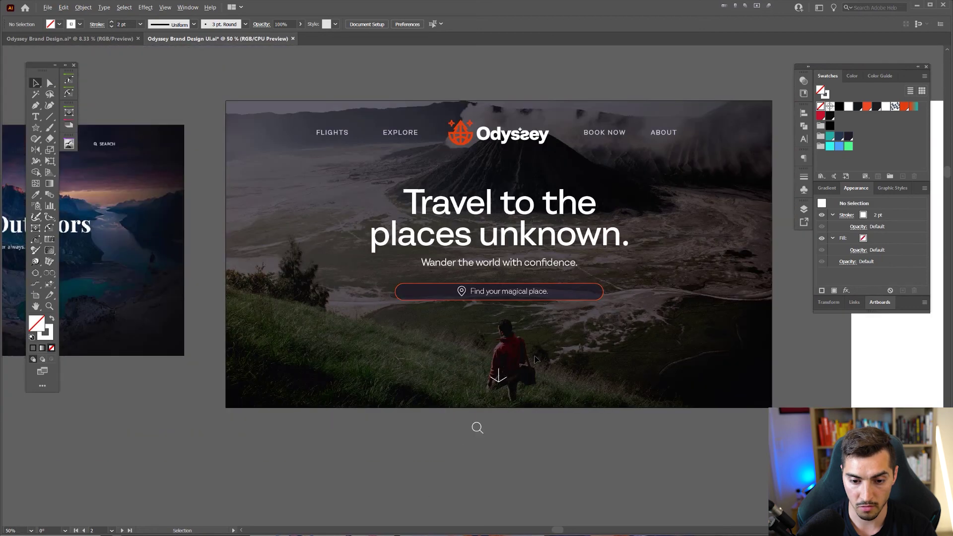
# Step: Draw a white outlined circle about 123 px in diameter centered around the down arrow
pyautogui.moveTo(536, 359); pyautogui.dragTo(500, 366)
pyautogui.keyDown('alt'); pyautogui.scroll(4, 467, 392); pyautogui.keyUp('alt')
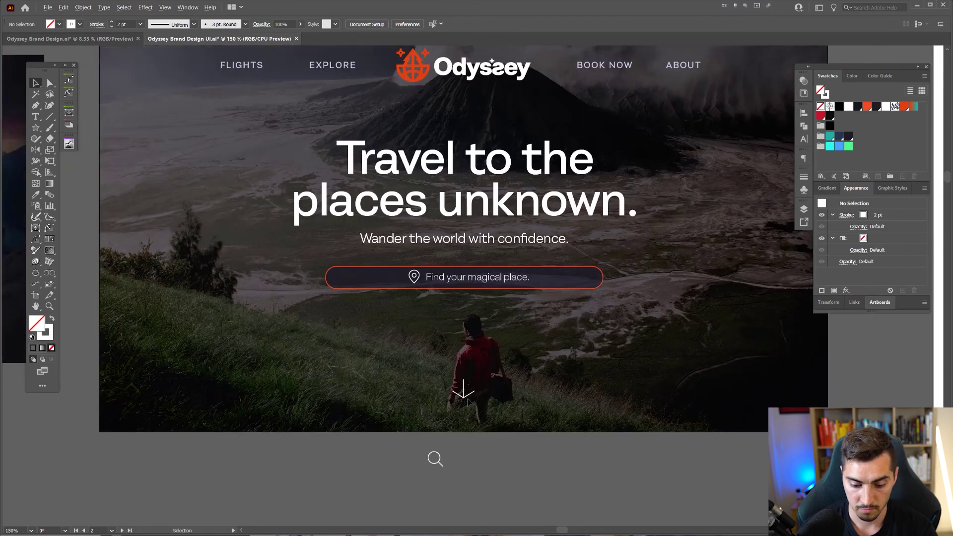
pyautogui.press('l')
pyautogui.keyDown('alt'); pyautogui.keyDown('shift'); pyautogui.moveTo(457, 412); pyautogui.dragTo(521, 460); pyautogui.keyUp('shift'); pyautogui.keyUp('alt')
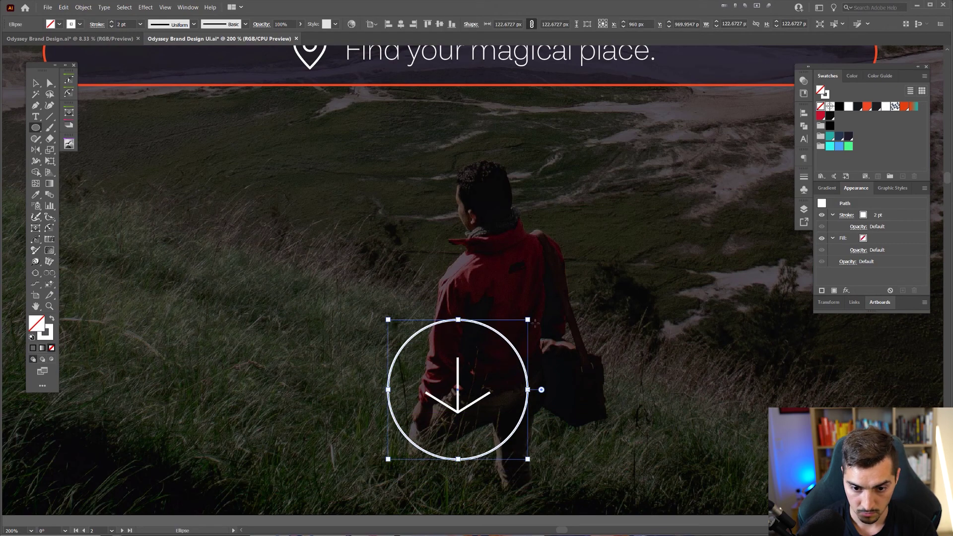
# Step: Scale the circle and its arrow down into a compact scroll-down icon near the header's bottom edge
pyautogui.keyDown('alt'); pyautogui.keyDown('shift'); pyautogui.moveTo(528, 320); pyautogui.dragTo(486, 349); pyautogui.keyUp('shift'); pyautogui.keyUp('alt')
pyautogui.press('v')
pyautogui.keyDown('alt'); pyautogui.scroll(-1, 561, 332); pyautogui.keyUp('alt')
pyautogui.click(555, 320)
pyautogui.moveTo(580, 322); pyautogui.dragTo(449, 397)
pyautogui.keyDown('alt'); pyautogui.scroll(-2, 449, 397); pyautogui.keyUp('alt')
pyautogui.click(521, 329)
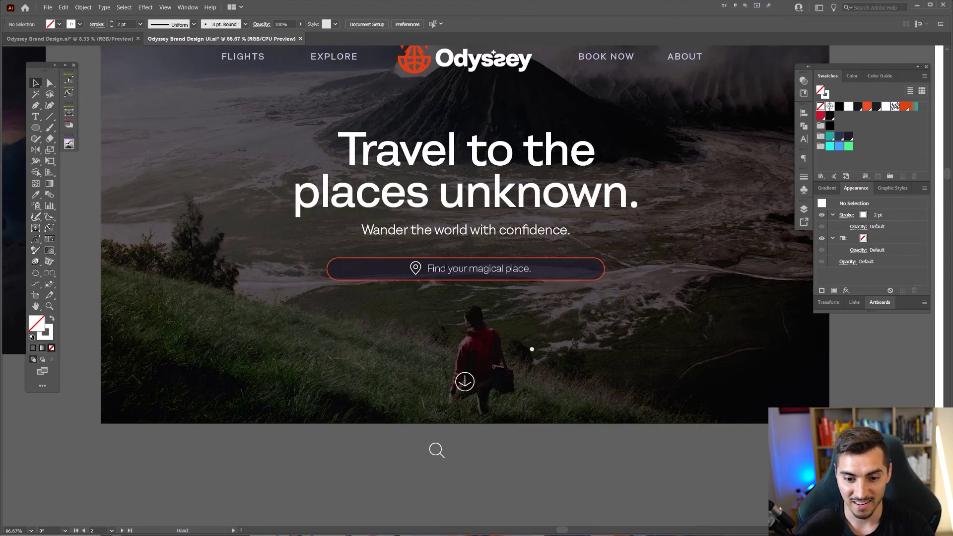
pyautogui.keyDown('alt'); pyautogui.scroll(-1, 533, 350); pyautogui.keyUp('alt')
pyautogui.moveTo(532, 349); pyautogui.dragTo(509, 366)
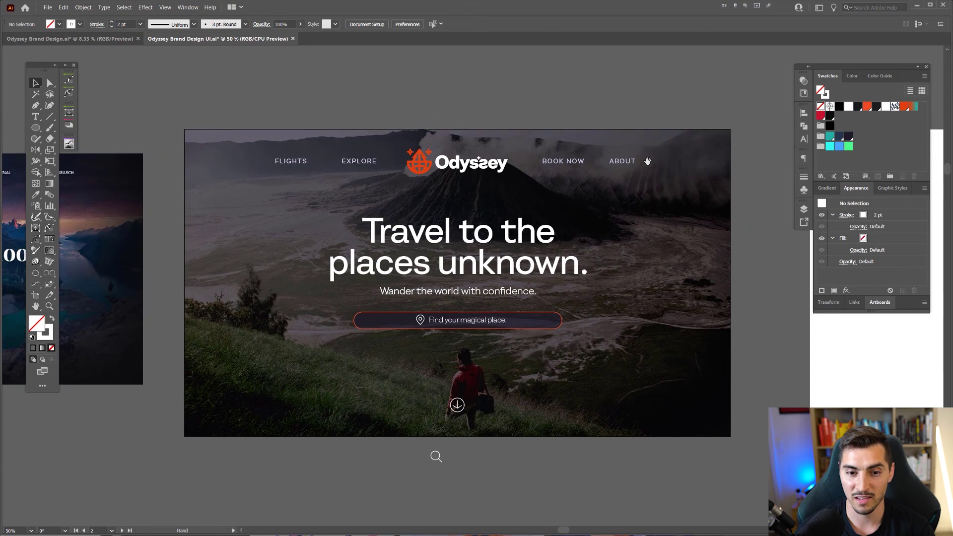
pyautogui.press('Tab')
pyautogui.keyDown('alt'); pyautogui.scroll(-2, 615, 97); pyautogui.keyUp('alt')
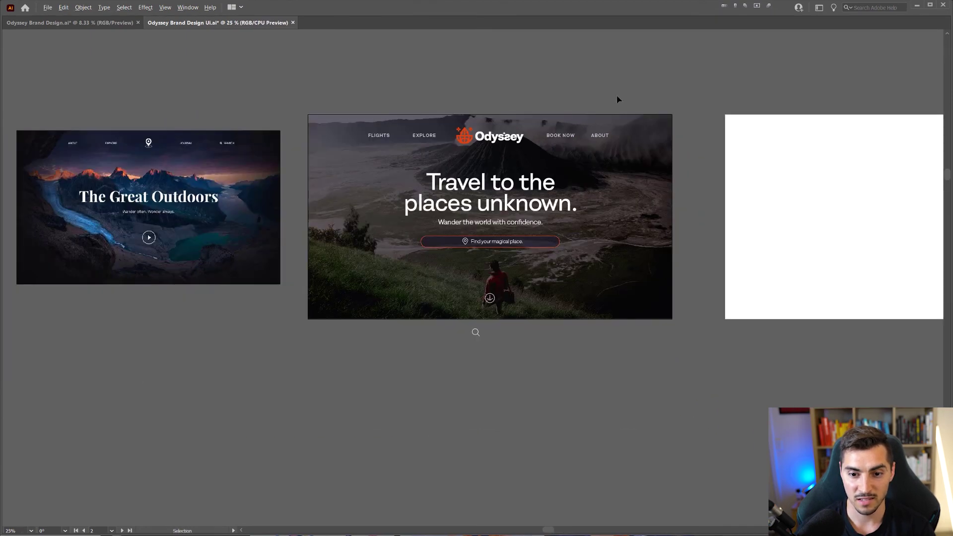
pyautogui.keyDown('alt'); pyautogui.scroll(2, 632, 104); pyautogui.keyUp('alt')
pyautogui.moveTo(634, 105); pyautogui.dragTo(692, 137)
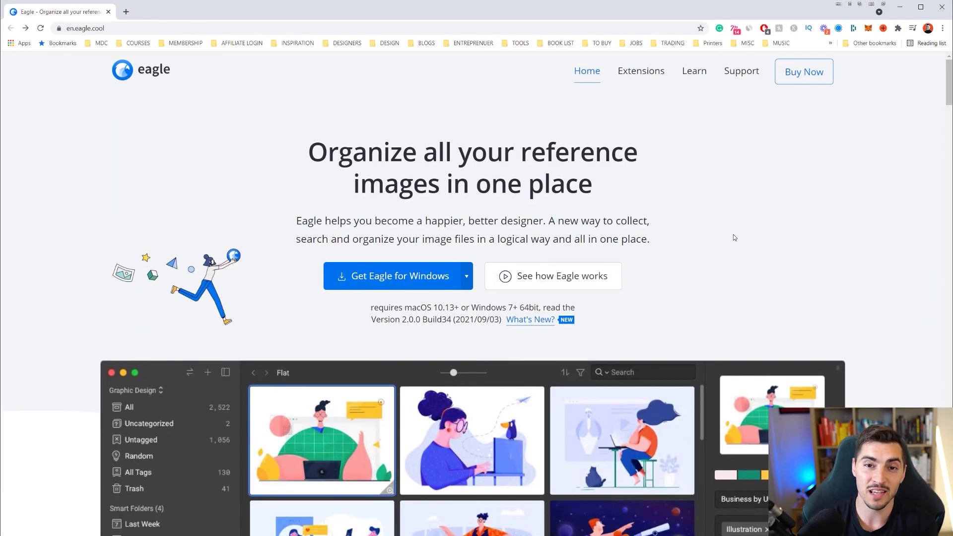
# Step: Switch to the Eagle website in the browser and examine its library examples, feature sections and testimonials
pyautogui.scroll(-1, 734, 238)
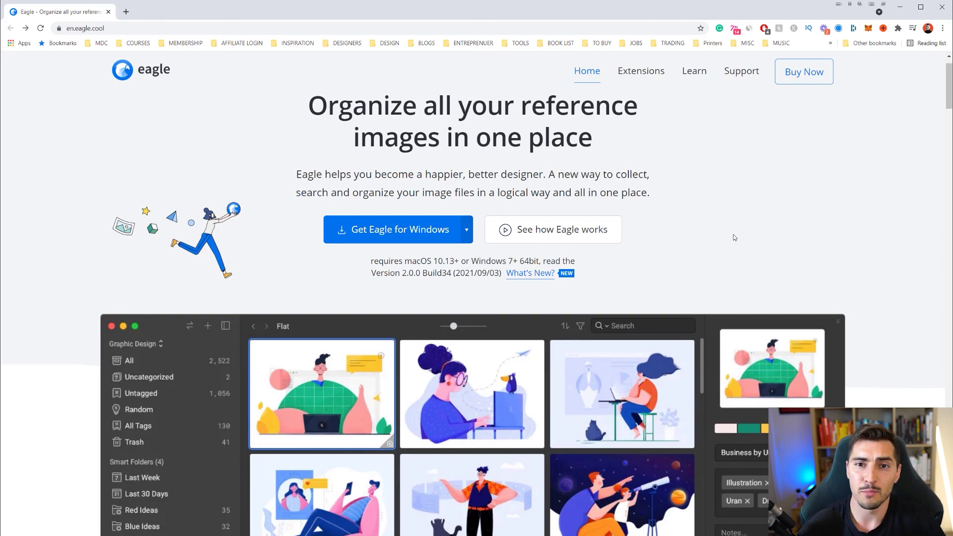
pyautogui.scroll(-7, 734, 237)
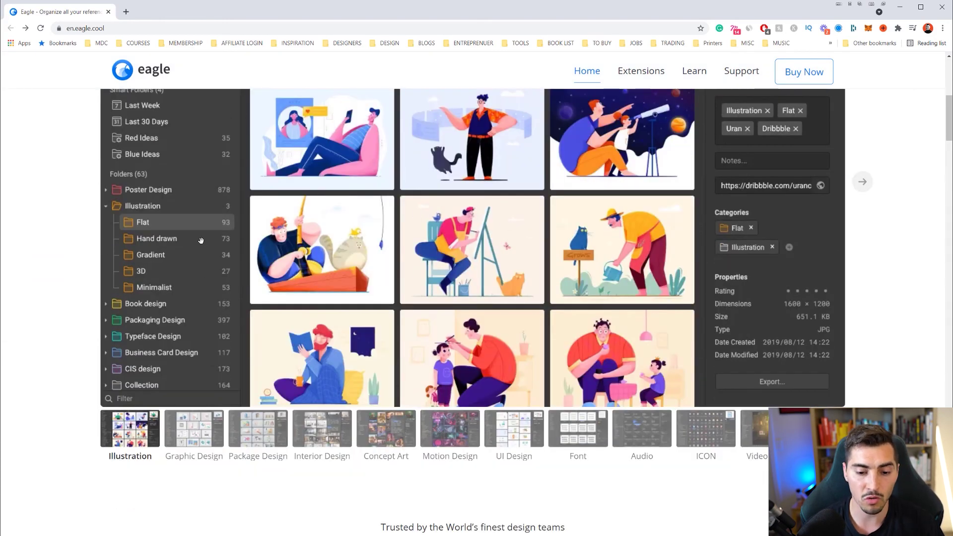
pyautogui.click(194, 428)
pyautogui.scroll(3, 194, 428)
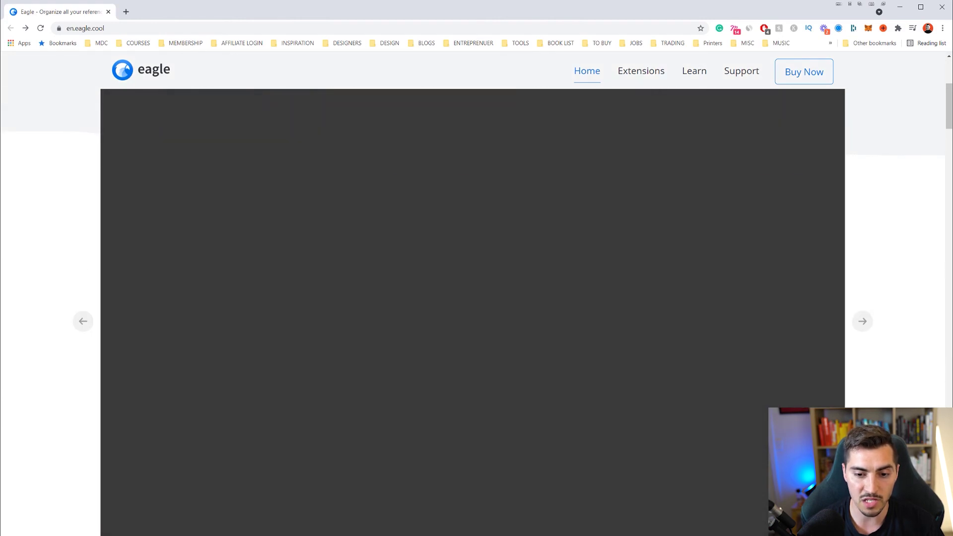
pyautogui.scroll(1, 455, 343)
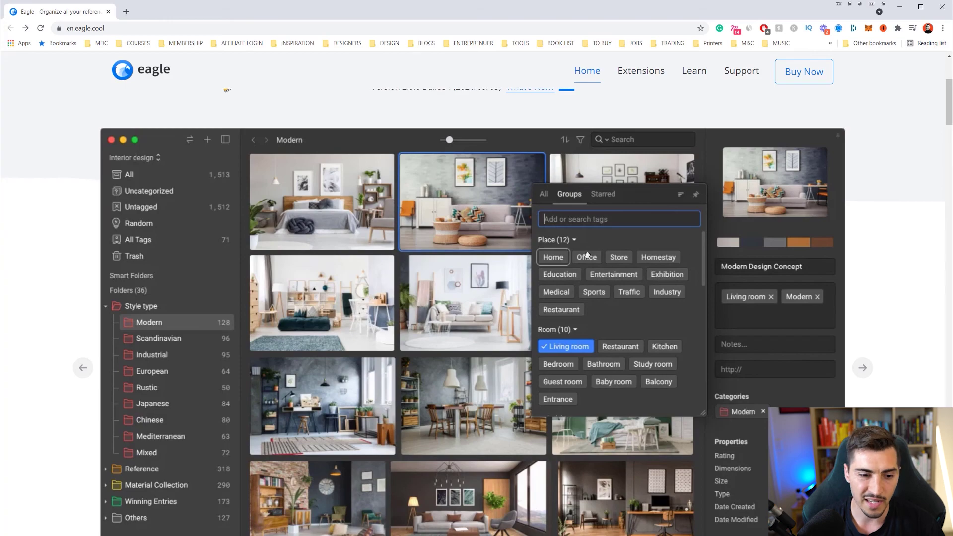
pyautogui.scroll(-15, 560, 266)
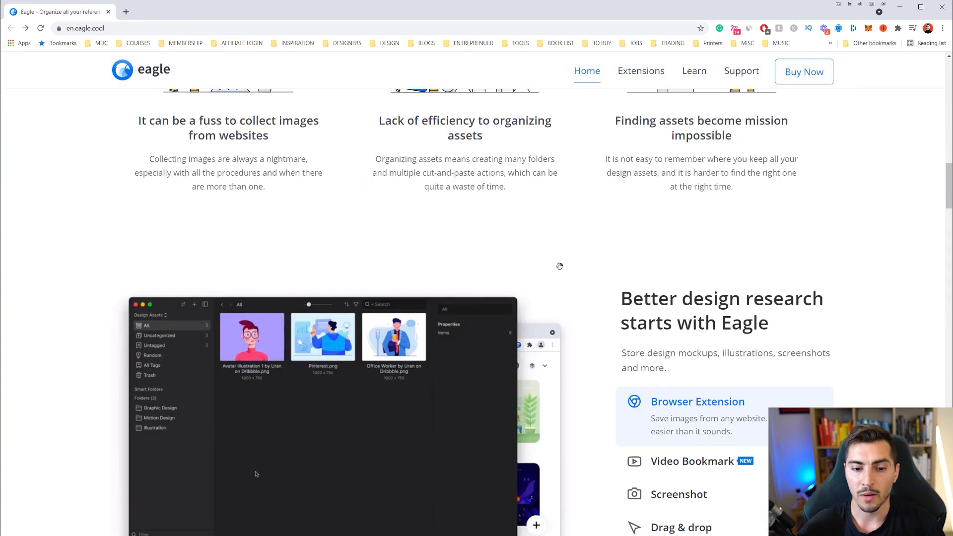
pyautogui.scroll(-15, 559, 266)
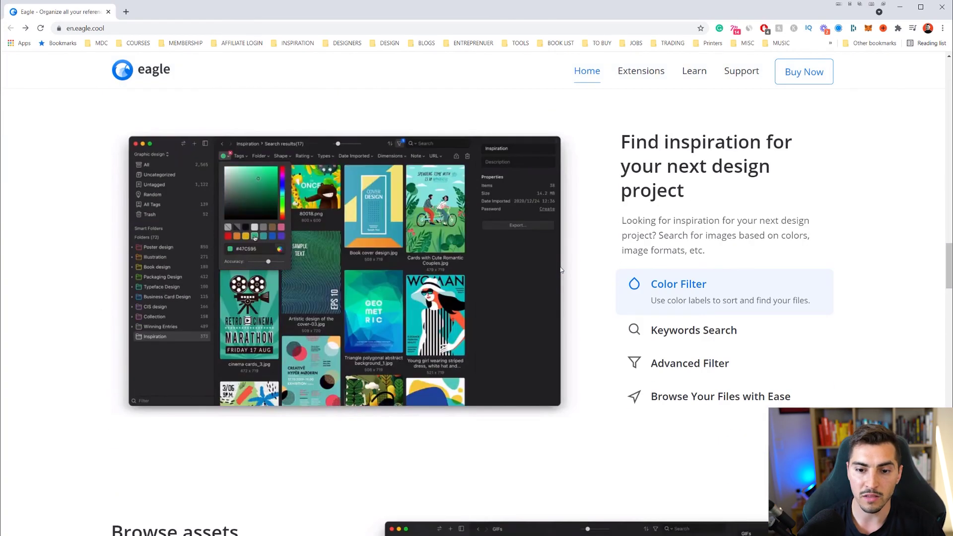
pyautogui.scroll(-15, 561, 269)
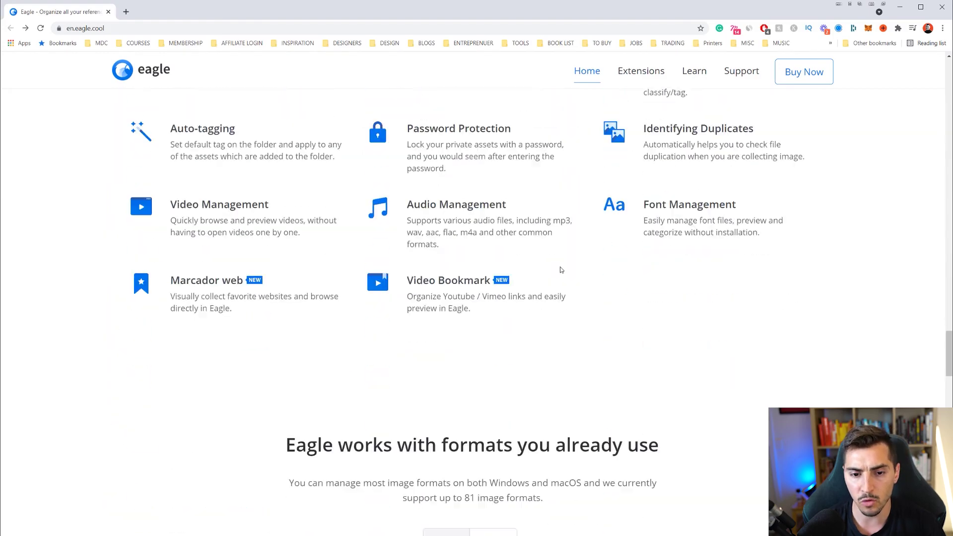
pyautogui.scroll(-15, 561, 270)
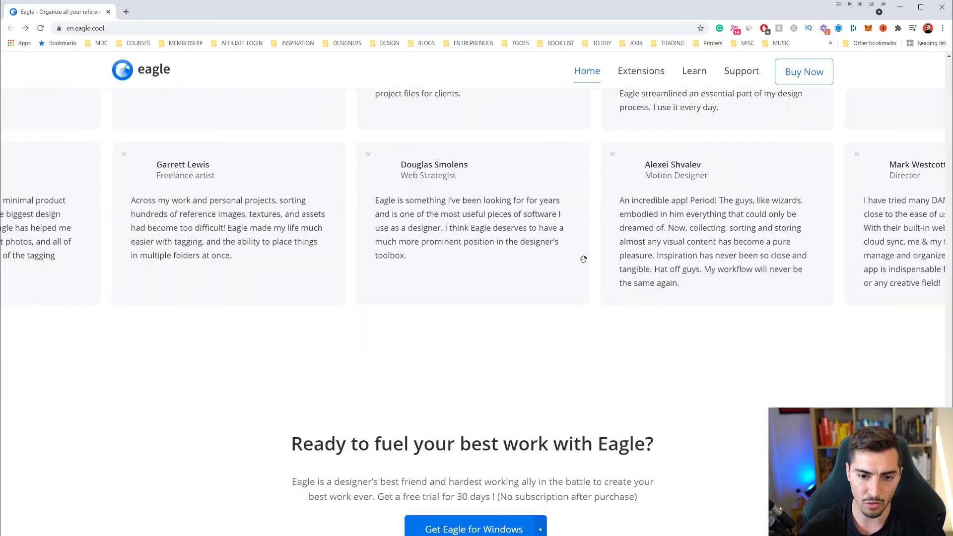